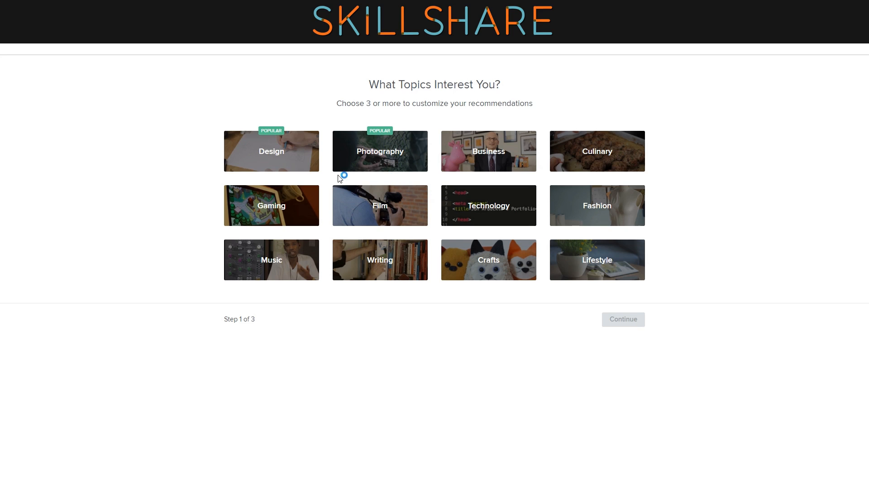
- Choose Design as a topic of interest and browse the Design classes offered for the learning plan
{"action": "left_click", "coordinate": [310, 165]}
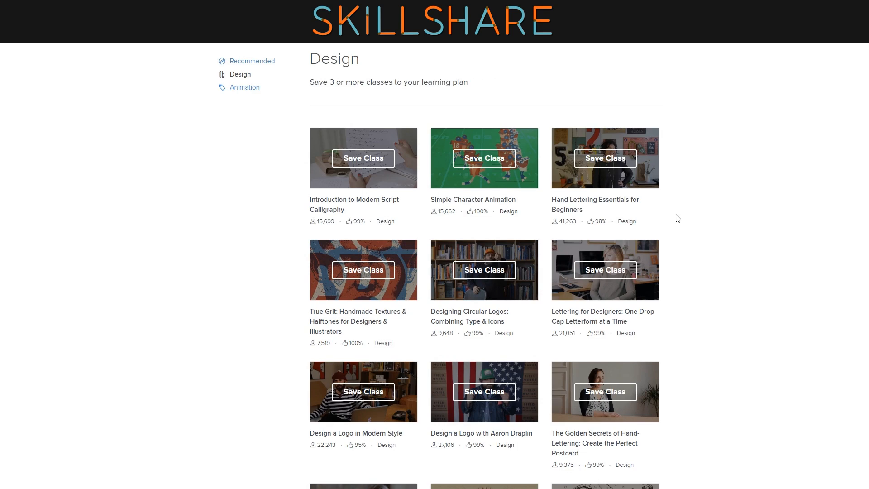
{"action": "scroll", "coordinate": [678, 217], "scroll_direction": "down", "scroll_amount": 15}
{"action": "left_click", "coordinate": [484, 77]}
{"action": "scroll", "coordinate": [466, 149], "scroll_direction": "down", "scroll_amount": 8}
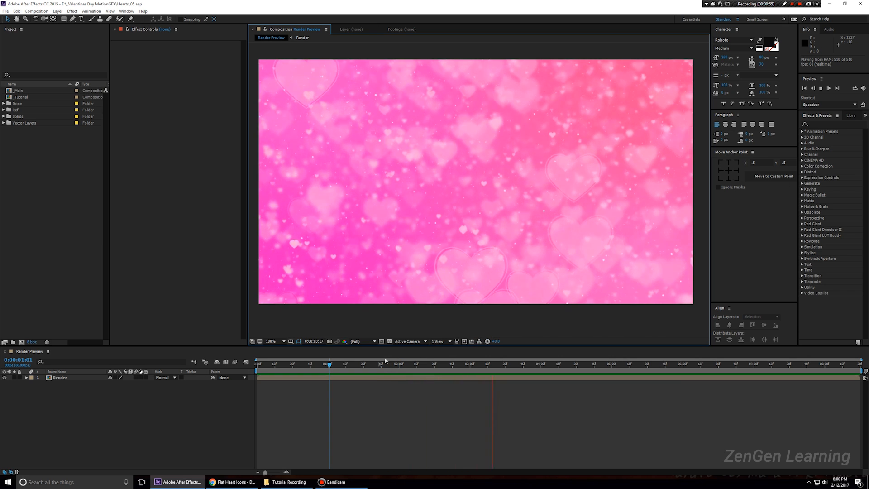
- Examine the finished hearts animation in the Render Preview composition at 0:00:01:30, looking closely at the large outlined hearts
{"action": "left_click", "coordinate": [364, 365]}
{"action": "mouse_move", "coordinate": [364, 368]}
{"action": "left_mouse_down"}
{"action": "mouse_move", "coordinate": [325, 367]}
{"action": "mouse_move", "coordinate": [360, 367]}
{"action": "left_mouse_up"}
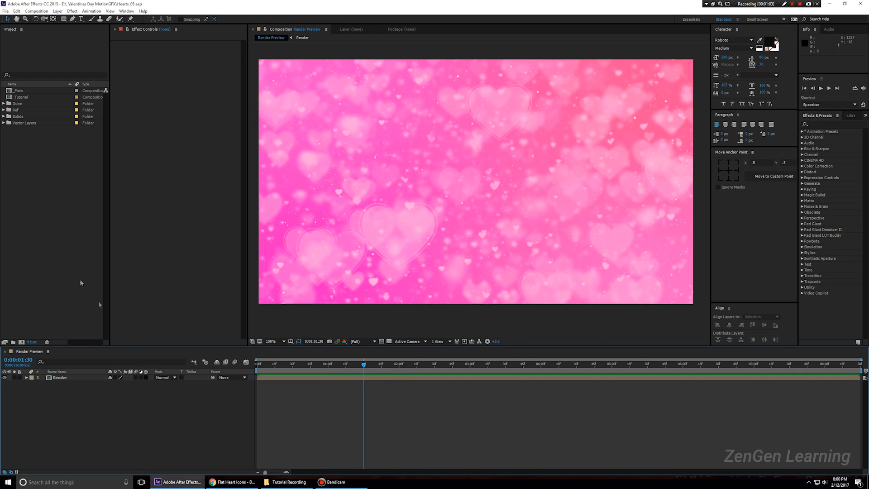
{"action": "double_click", "coordinate": [25, 99]}
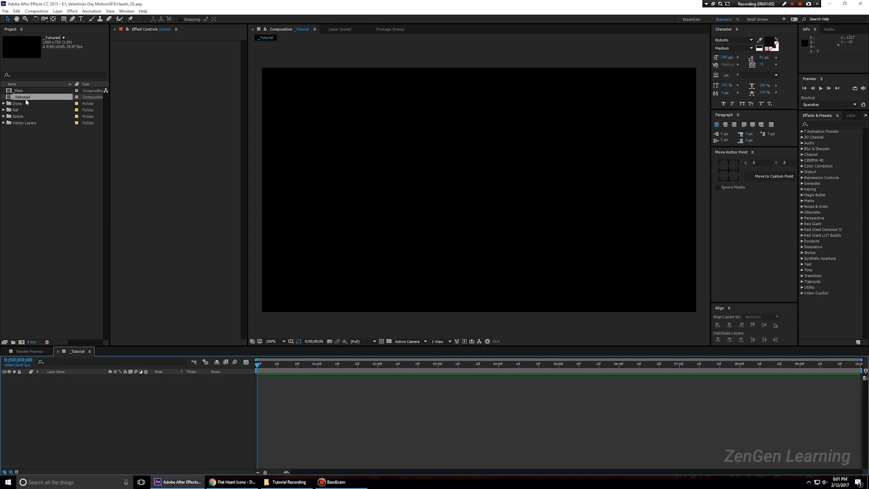
{"action": "left_click", "coordinate": [33, 351]}
{"action": "left_click_drag", "start_coordinate": [383, 237], "coordinate": [451, 169]}
{"action": "scroll", "coordinate": [428, 227], "scroll_direction": "up", "scroll_amount": 1}
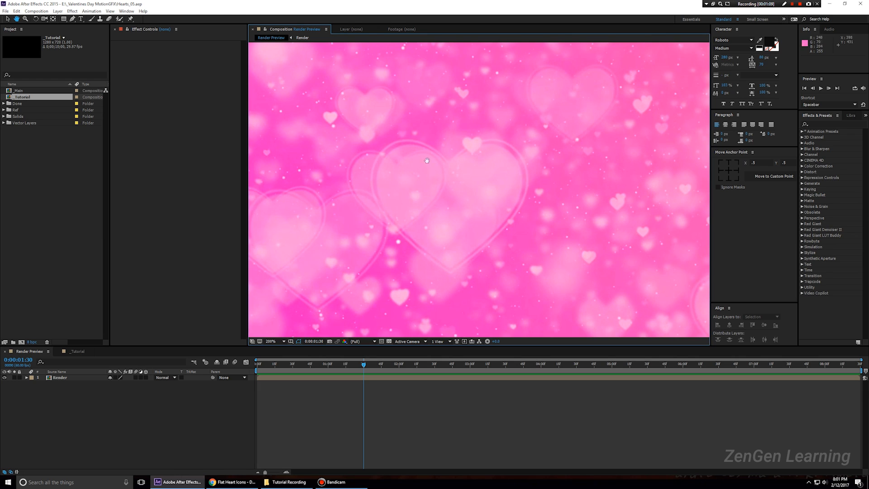
{"action": "scroll", "coordinate": [455, 186], "scroll_direction": "down", "scroll_amount": 2}
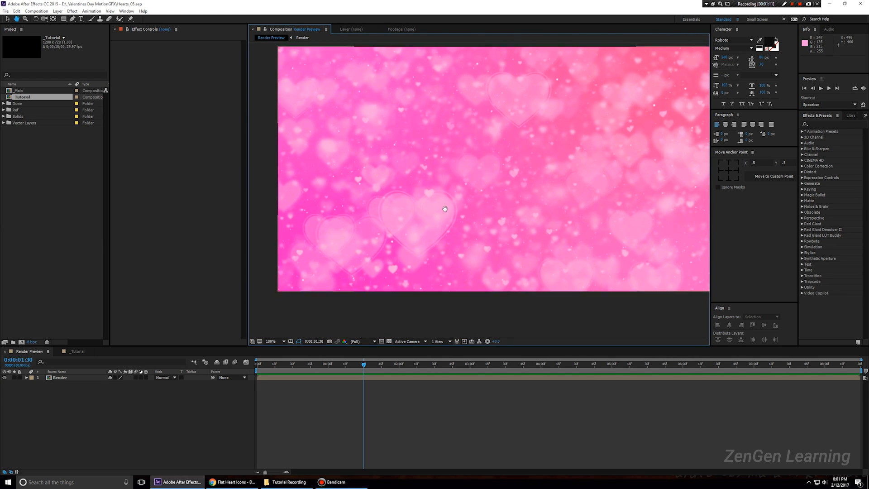
{"action": "left_click_drag", "start_coordinate": [431, 217], "coordinate": [430, 220]}
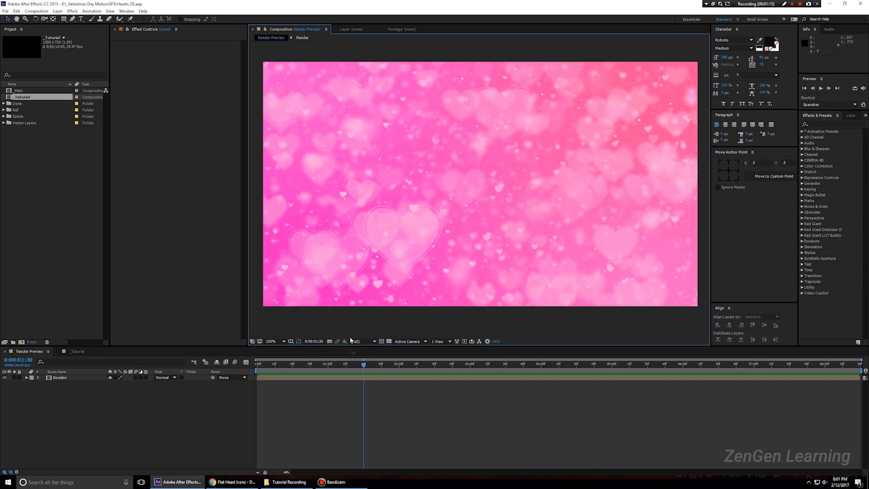
- Look at the Flat Heart Icons page in Chrome, then return to After Effects and inspect the Heart composition in Vector Layers
{"action": "left_click", "coordinate": [232, 479]}
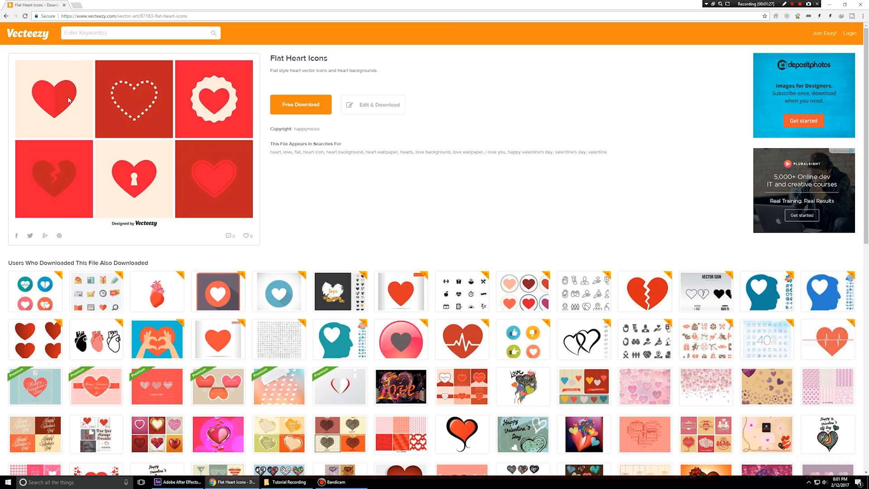
{"action": "key", "text": "alt+Tab"}
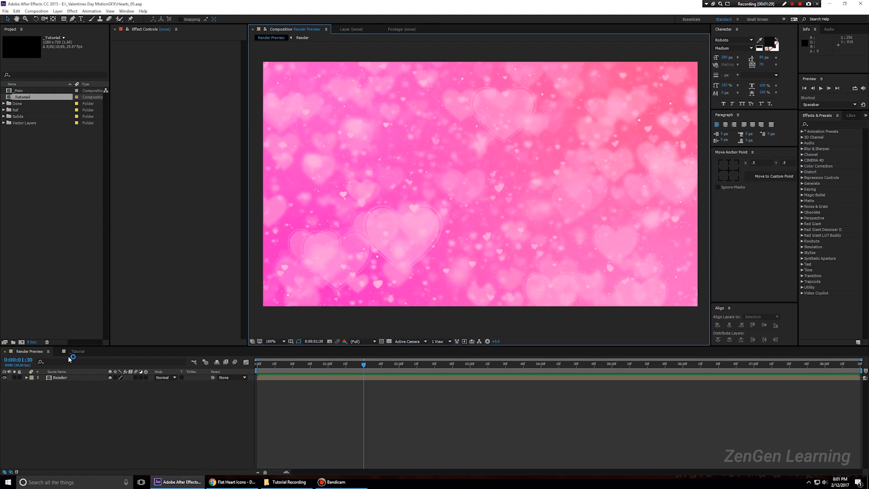
{"action": "double_click", "coordinate": [23, 123]}
{"action": "double_click", "coordinate": [28, 130]}
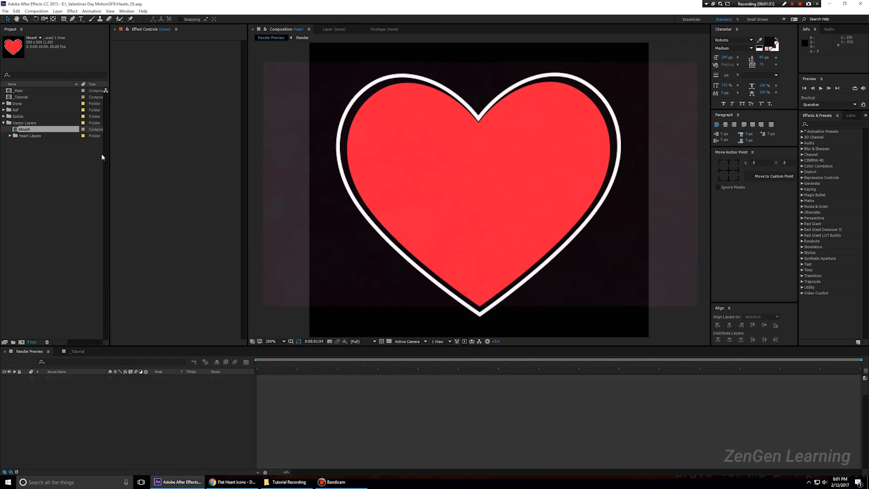
{"action": "key", "text": "comma"}
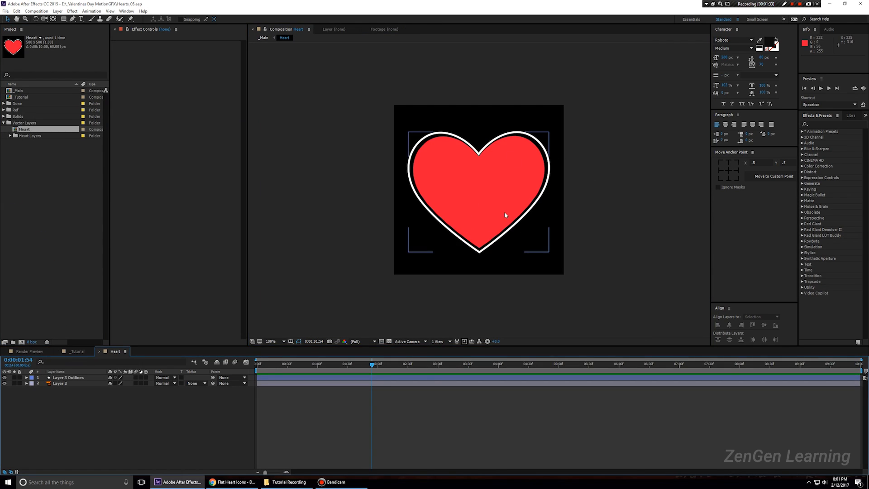
{"action": "left_click", "coordinate": [262, 403]}
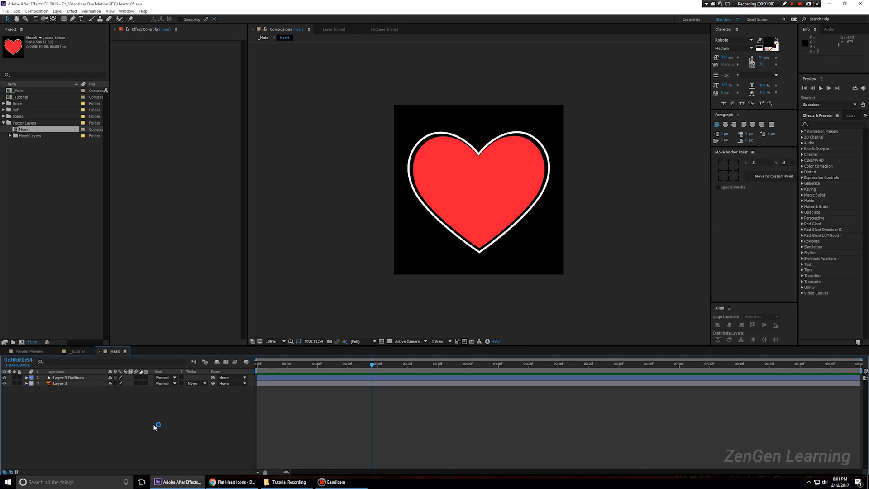
- Close the Heart composition, add it as a layer to the _Tutorial composition, and hide that layer
{"action": "key", "text": "ctrl+w"}
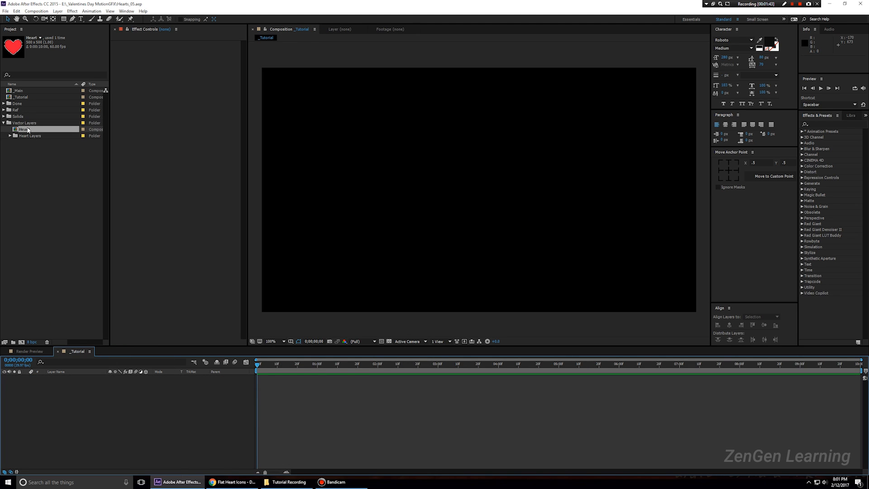
{"action": "left_click_drag", "start_coordinate": [24, 130], "coordinate": [101, 424]}
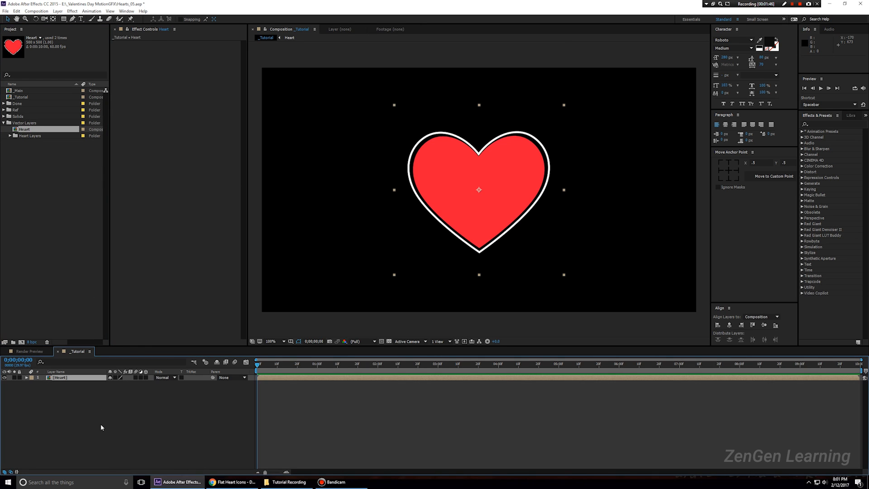
{"action": "left_click", "coordinate": [5, 378]}
- Create a composition-sized white solid named Particular and rename its layer to Hearts_Big
{"action": "key", "text": "ctrl+y"}
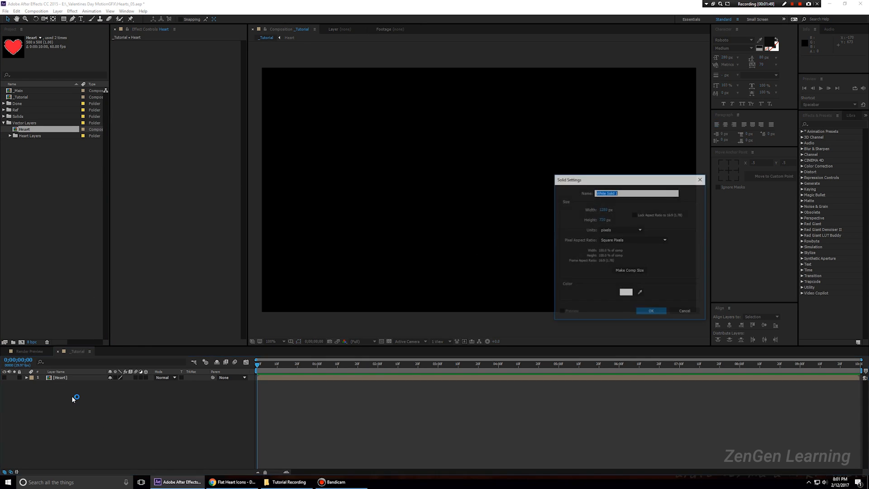
{"action": "type", "text": "Particular"}
{"action": "key", "text": "Return"}
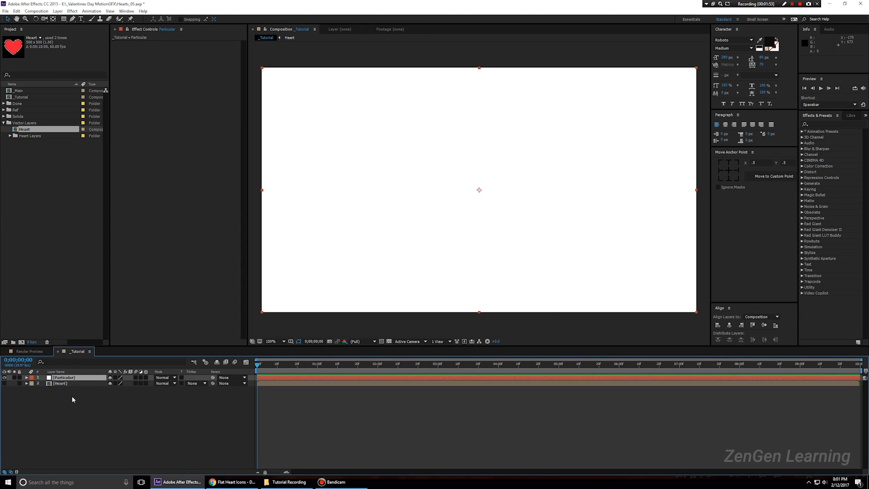
{"action": "key", "text": "Return"}
{"action": "type", "text": "Hearts_Big"}
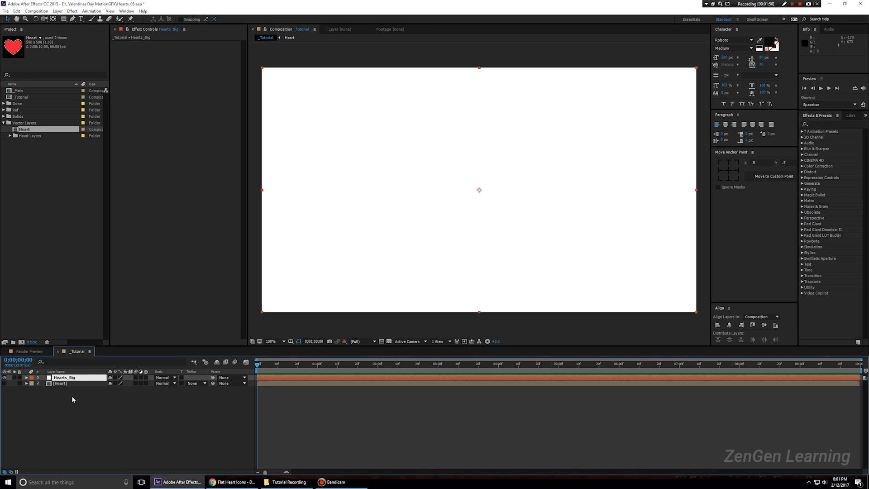
{"action": "key", "text": "Return"}
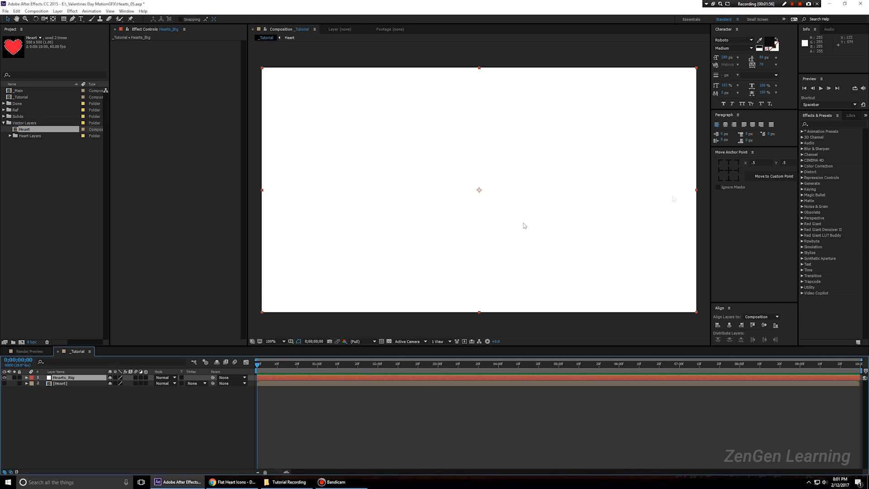
- Find the Trapcode Particular effect and apply it to the Hearts_Big layer
{"action": "left_click", "coordinate": [825, 123]}
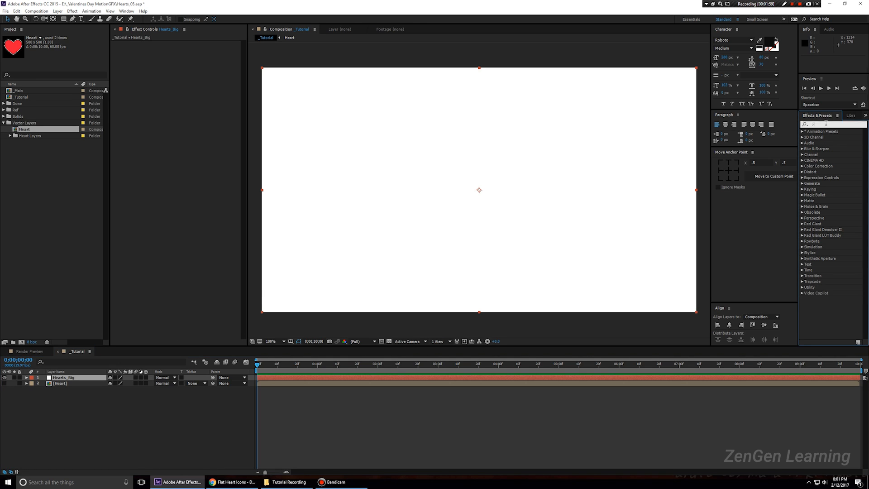
{"action": "type", "text": "part"}
{"action": "left_click", "coordinate": [827, 183]}
{"action": "left_click_drag", "start_coordinate": [826, 184], "coordinate": [493, 269]}
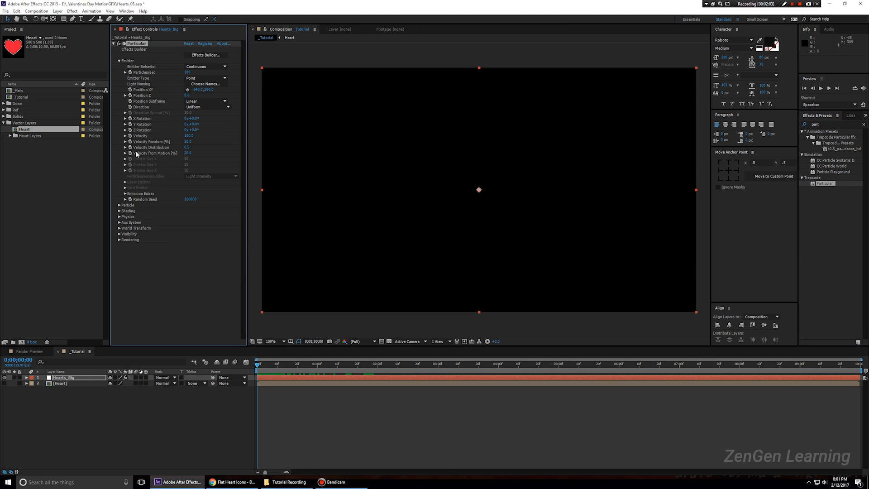
- Preview the default particles at 0;00;00;22 and compare them with the Heart layer by briefly showing it
{"action": "left_click", "coordinate": [270, 392]}
{"action": "key", "text": "space"}
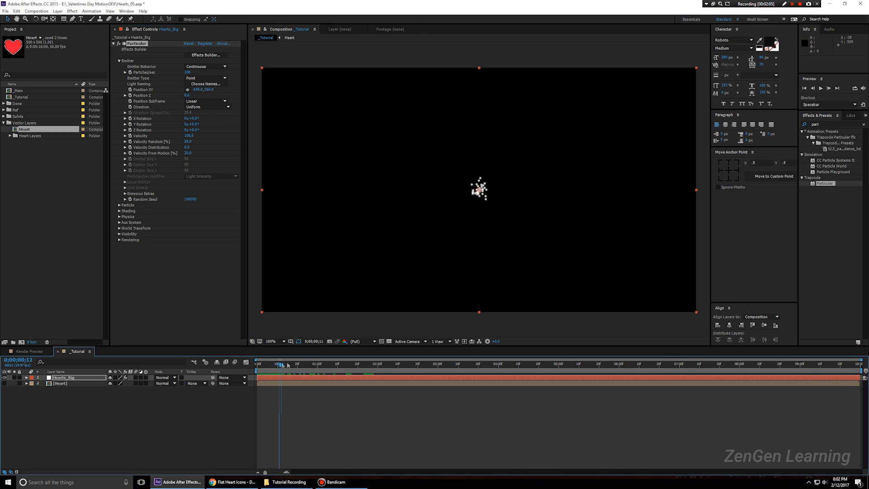
{"action": "key", "text": "period"}
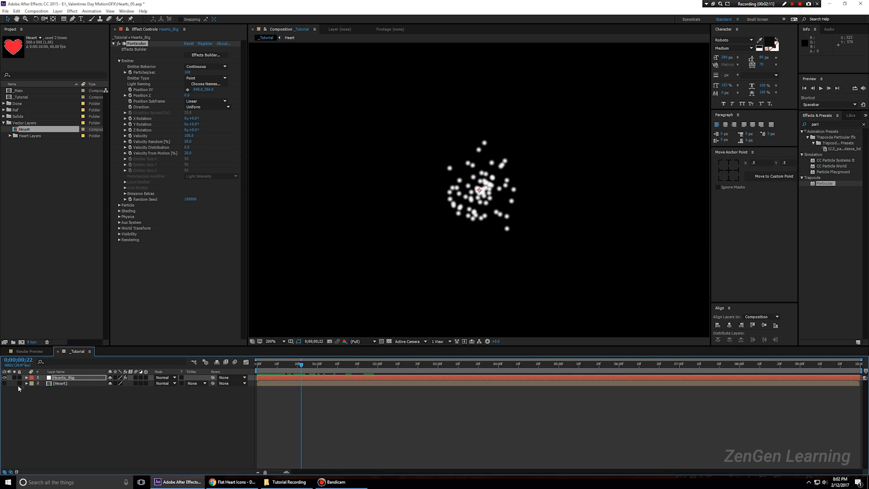
{"action": "left_click", "coordinate": [4, 383]}
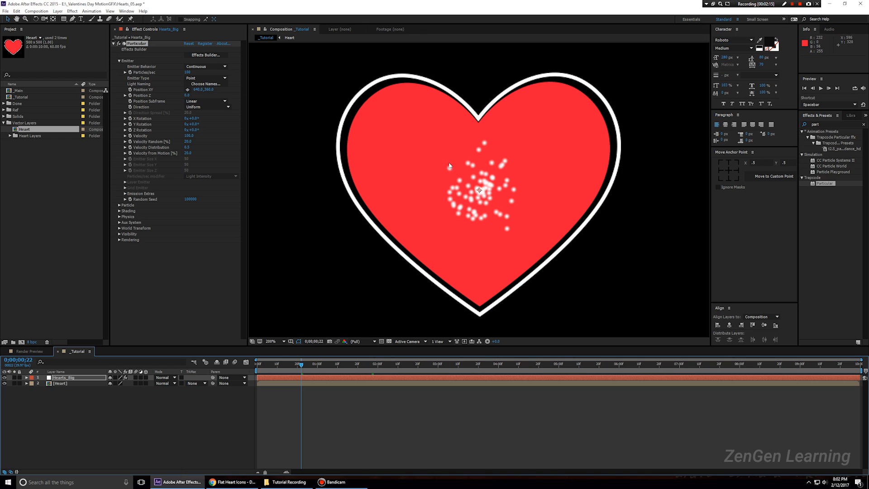
{"action": "left_click", "coordinate": [4, 384]}
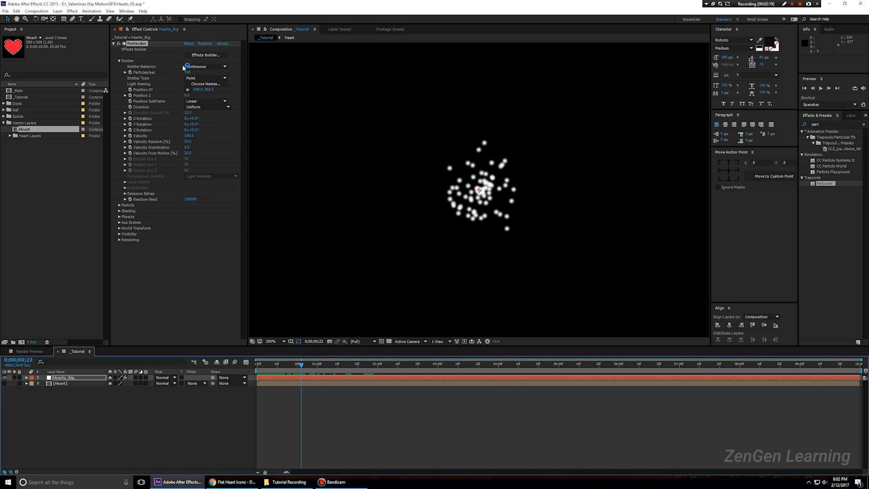
{"action": "left_click", "coordinate": [196, 66]}
{"action": "left_click", "coordinate": [183, 79]}
{"action": "left_click", "coordinate": [183, 79]}
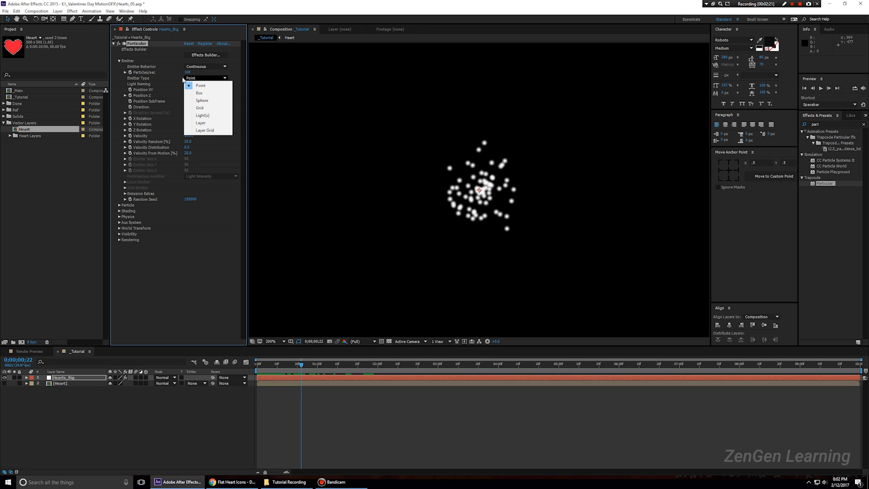
{"action": "left_click", "coordinate": [200, 123]}
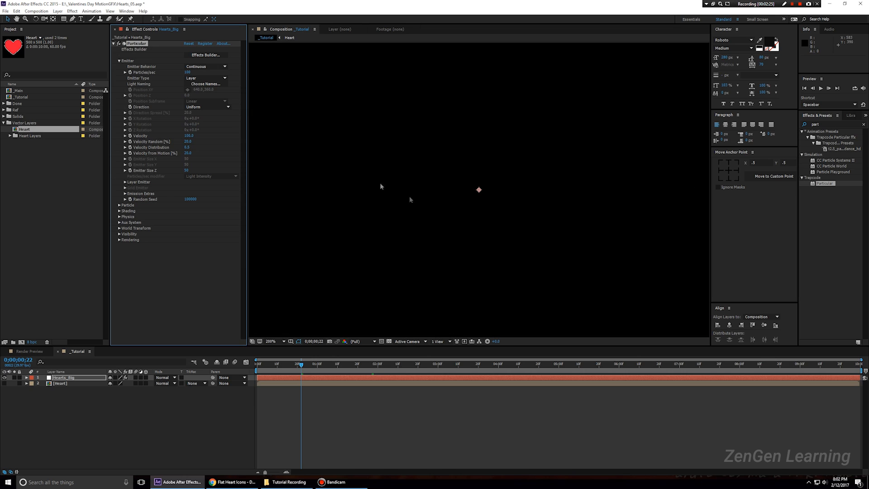
{"action": "key", "text": "ctrl+z"}
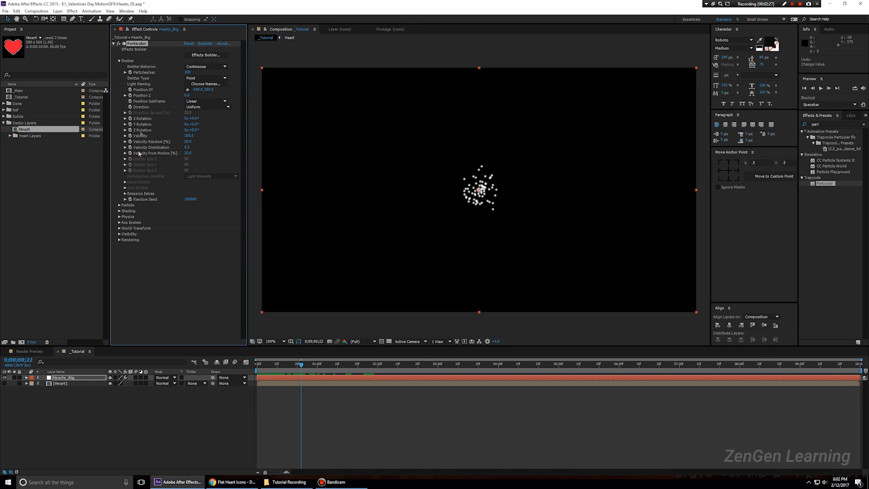
- Set Particular's Particle Type to Textured Polygon Fill in the Particle settings
{"action": "left_click", "coordinate": [120, 206]}
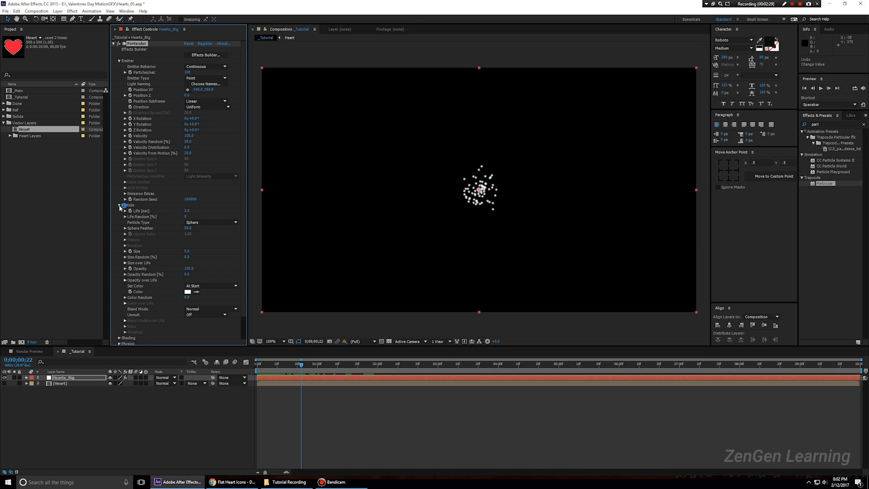
{"action": "left_click", "coordinate": [235, 222]}
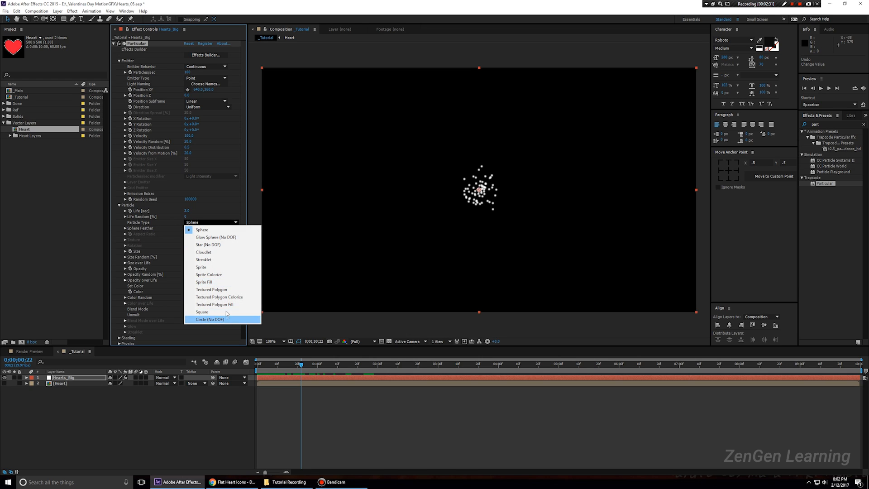
{"action": "left_click", "coordinate": [209, 304]}
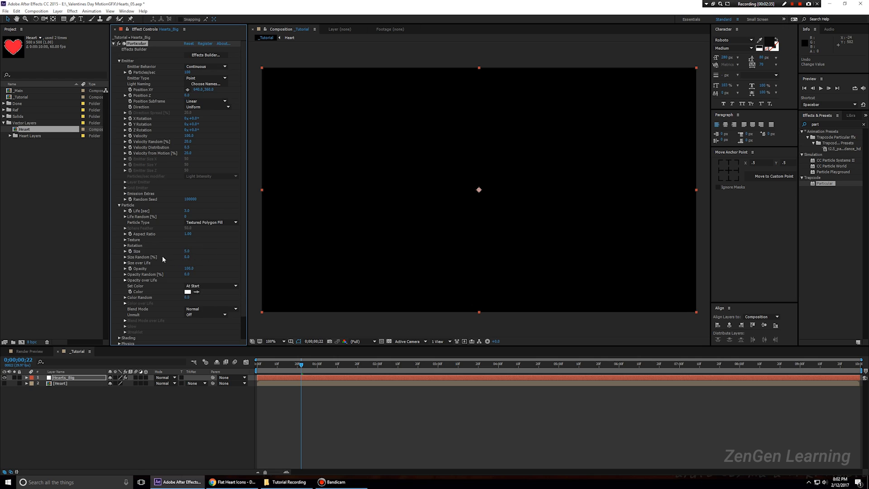
- Assign the 2. Heart layer as the particle texture, accept the layer size warning, and check the heart-shaped particles up close
{"action": "scroll", "coordinate": [163, 259], "scroll_direction": "down", "scroll_amount": 1}
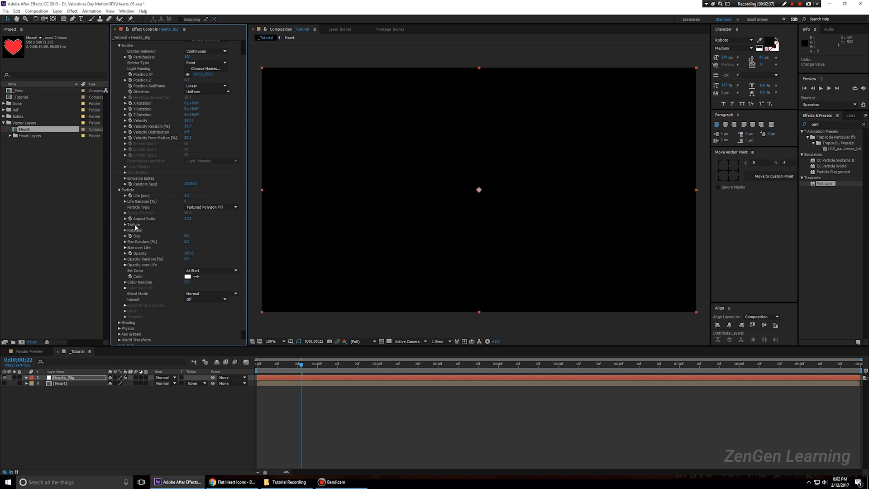
{"action": "left_click", "coordinate": [126, 225]}
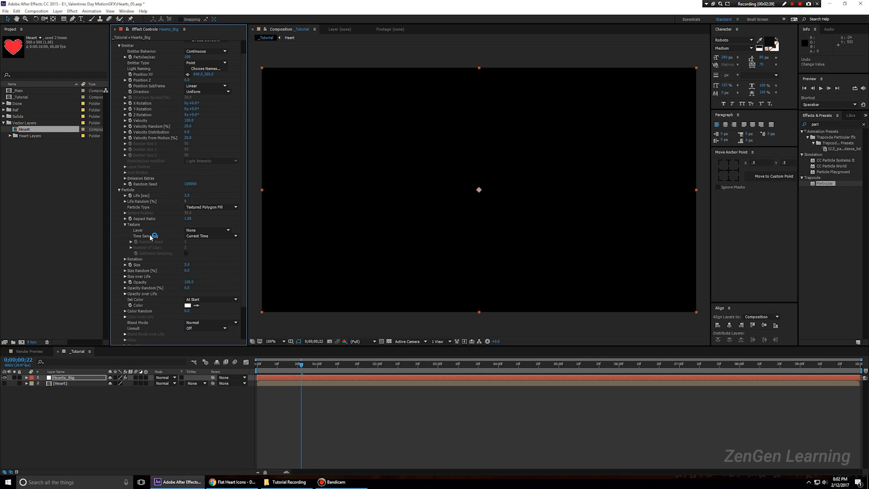
{"action": "left_click", "coordinate": [201, 231]}
{"action": "left_click", "coordinate": [213, 255]}
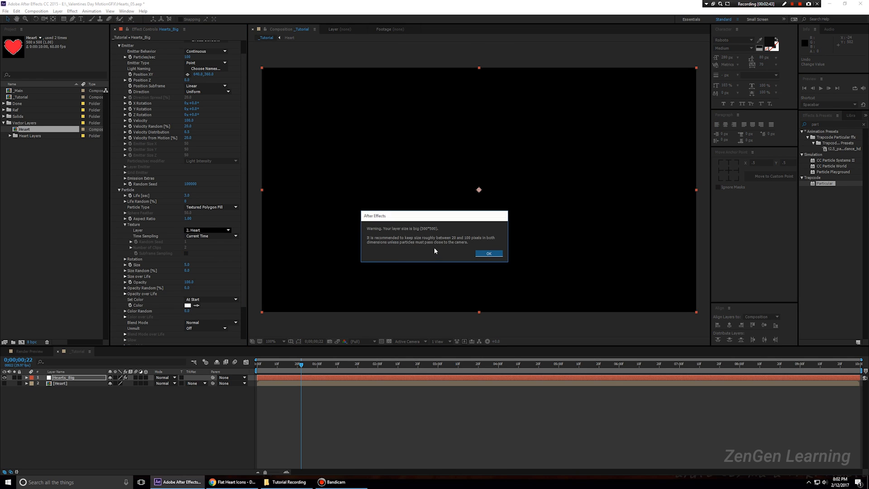
{"action": "left_click", "coordinate": [488, 253]}
{"action": "key", "text": "period"}
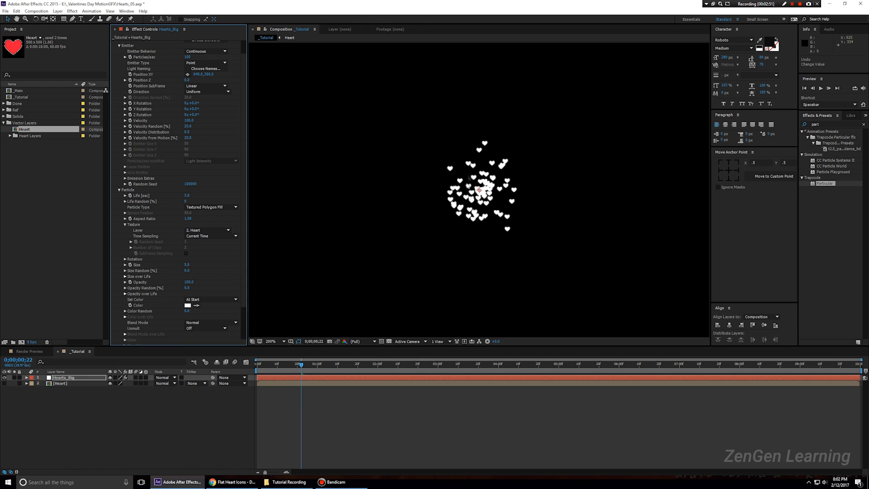
{"action": "key", "text": "comma"}
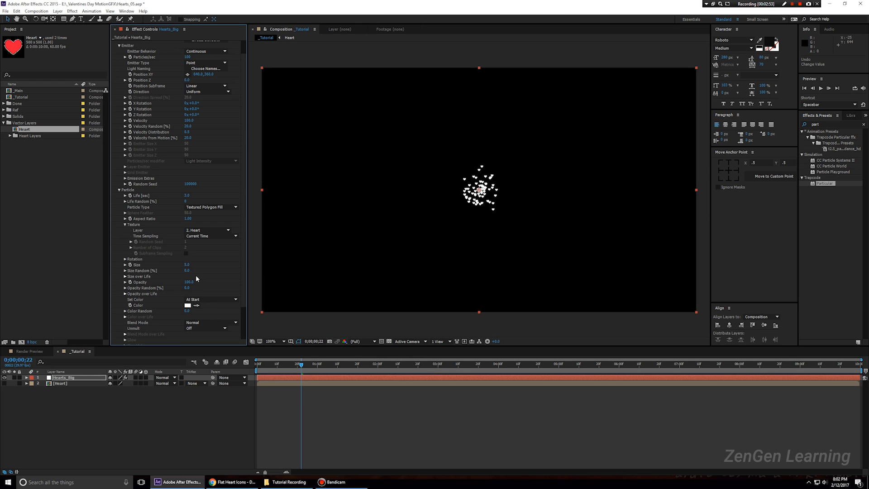
- Increase the particle Size to 8 and check the hearts up close
{"action": "mouse_move", "coordinate": [188, 263]}
{"action": "left_mouse_down"}
{"action": "mouse_move", "coordinate": [203, 262]}
{"action": "mouse_move", "coordinate": [194, 263]}
{"action": "left_mouse_up"}
{"action": "key", "text": "period"}
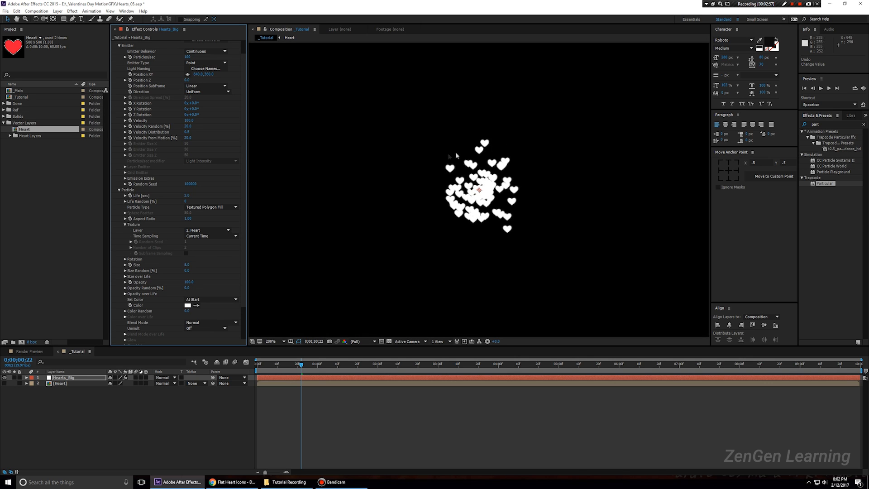
{"action": "key", "text": "comma"}
{"action": "scroll", "coordinate": [205, 131], "scroll_direction": "up", "scroll_amount": 1}
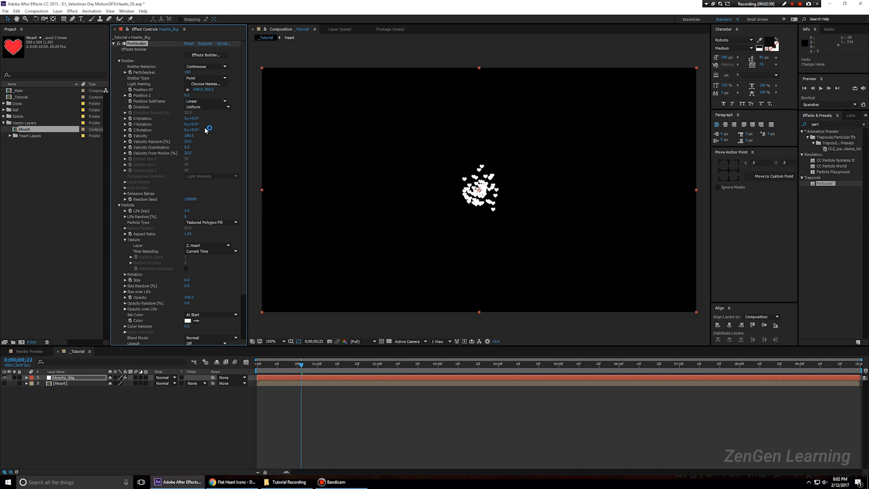
- Set Particular's Emitter Type to Box with Emitter Size X 1500 and Emitter Size Y 1000
{"action": "left_click", "coordinate": [206, 78]}
{"action": "left_click", "coordinate": [199, 94]}
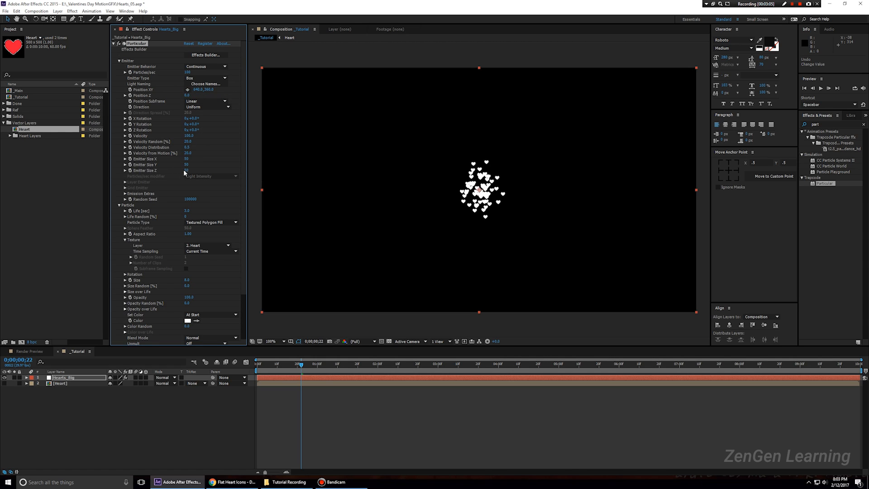
{"action": "mouse_move", "coordinate": [188, 159]}
{"action": "left_mouse_down"}
{"action": "mouse_move", "coordinate": [228, 178]}
{"action": "mouse_move", "coordinate": [188, 170]}
{"action": "mouse_move", "coordinate": [218, 158]}
{"action": "mouse_move", "coordinate": [196, 165]}
{"action": "left_mouse_up"}
{"action": "left_click", "coordinate": [193, 159]}
{"action": "type", "text": "1500"}
{"action": "key", "text": "Tab"}
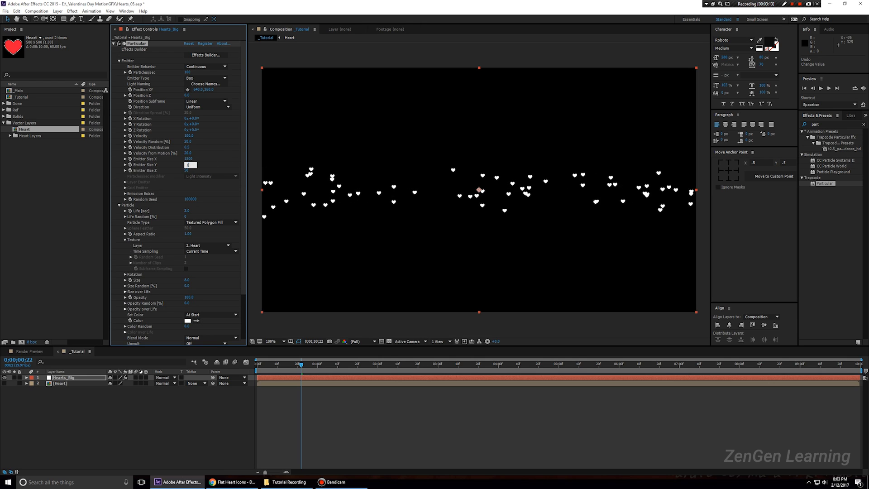
{"action": "type", "text": "1000"}
{"action": "key", "text": "Return"}
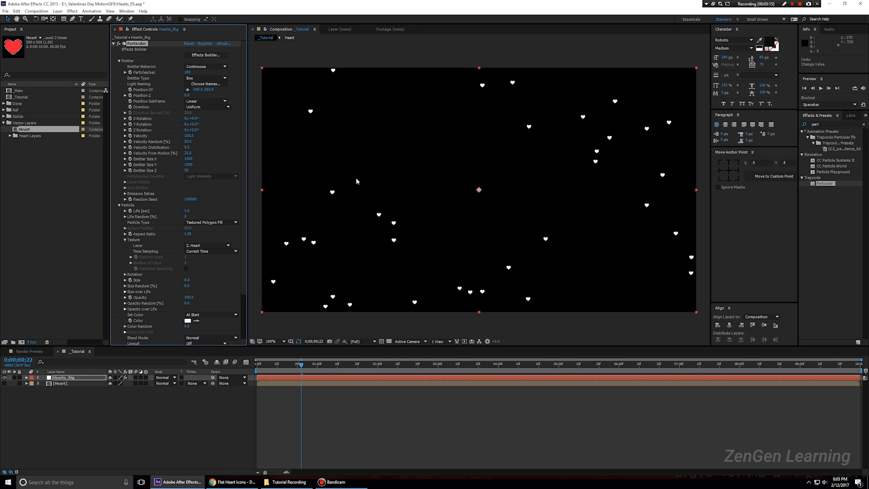
- Review the _Tutorial composition's size and frame rate settings, and leave them without making changes
{"action": "key", "text": "comma"}
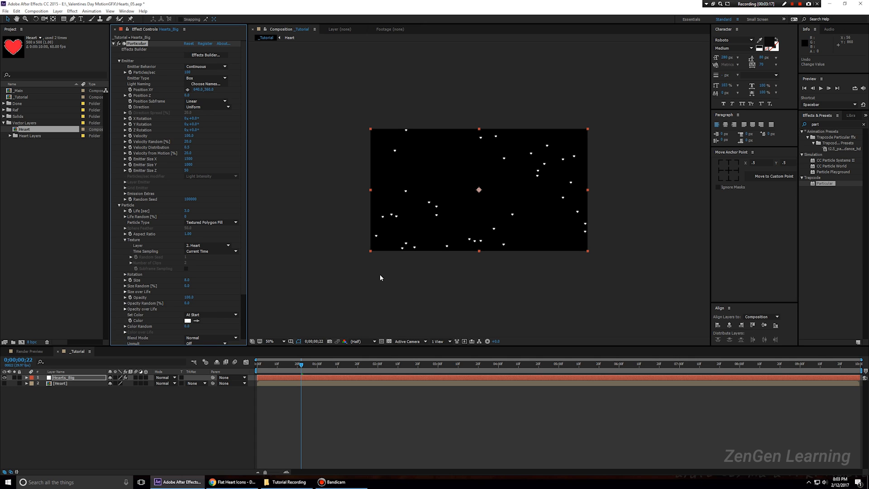
{"action": "right_click", "coordinate": [89, 420]}
{"action": "left_click", "coordinate": [135, 364]}
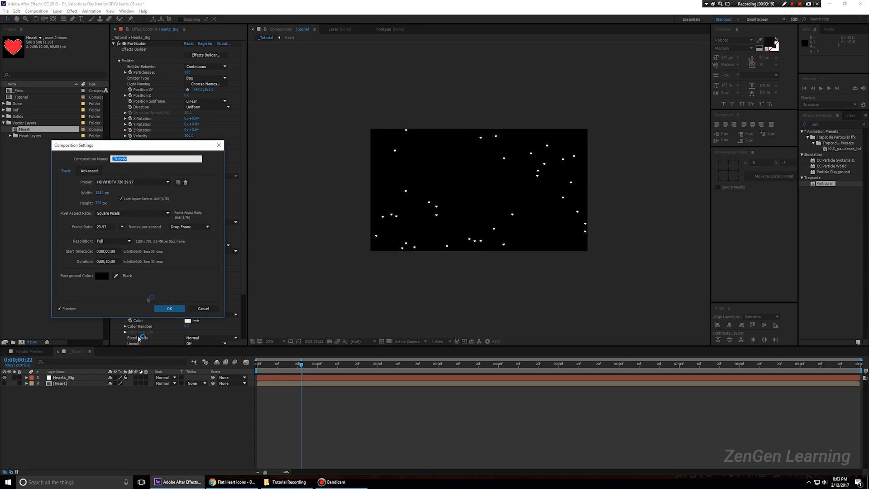
{"action": "left_click_drag", "start_coordinate": [132, 144], "coordinate": [191, 98]}
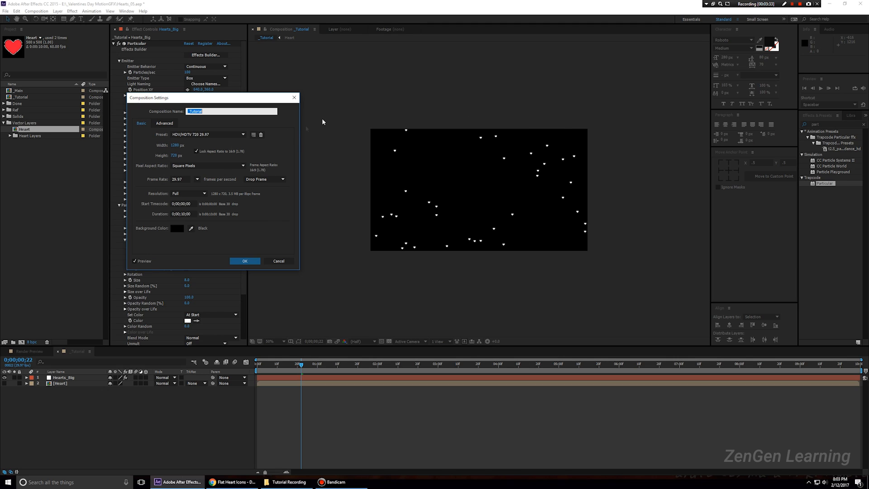
{"action": "left_click", "coordinate": [278, 263]}
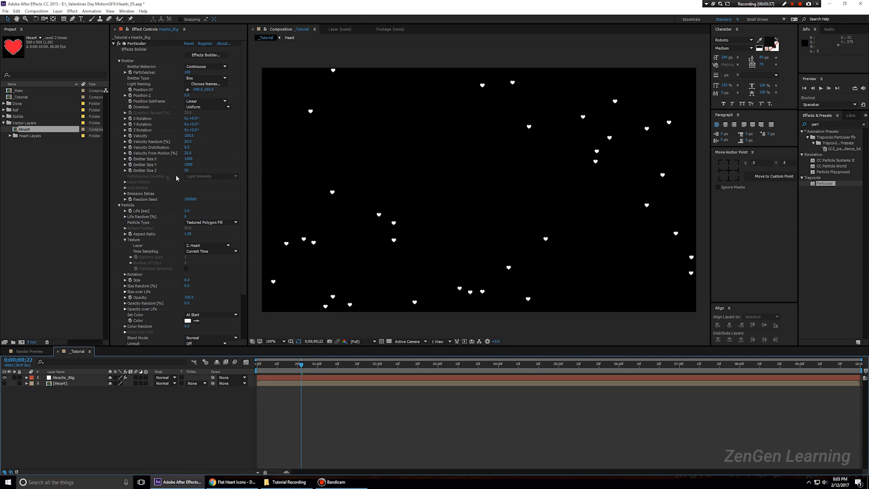
- Set the emitter's Emitter Size Z to 2500 to spread the hearts in depth
{"action": "left_click", "coordinate": [187, 170]}
{"action": "type", "text": "2500"}
{"action": "key", "text": "Return"}
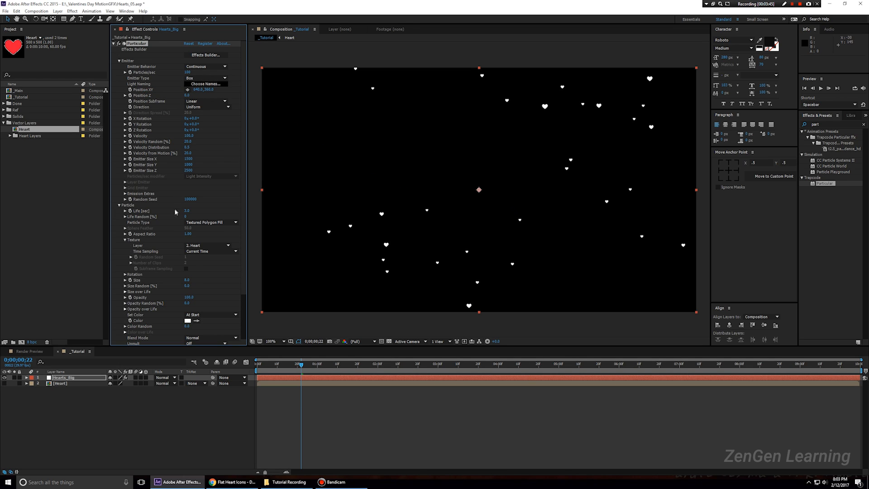
- Set the particle Size to 35 and Size Random to 100%
{"action": "scroll", "coordinate": [136, 195], "scroll_direction": "down", "scroll_amount": 1}
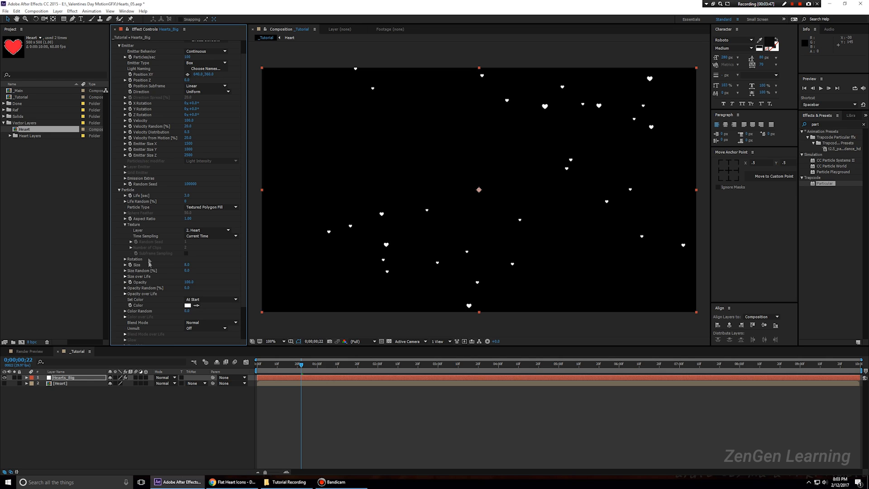
{"action": "left_click", "coordinate": [186, 265]}
{"action": "key", "text": "Return"}
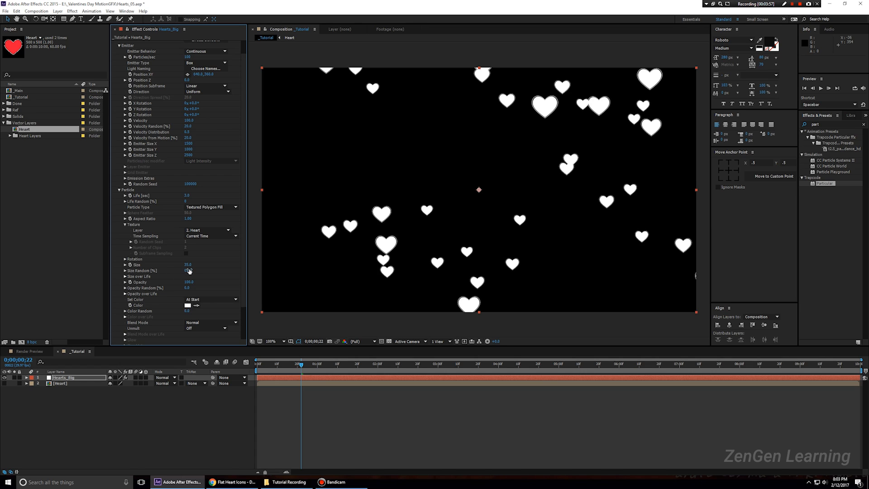
{"action": "left_click_drag", "start_coordinate": [206, 268], "coordinate": [579, 275]}
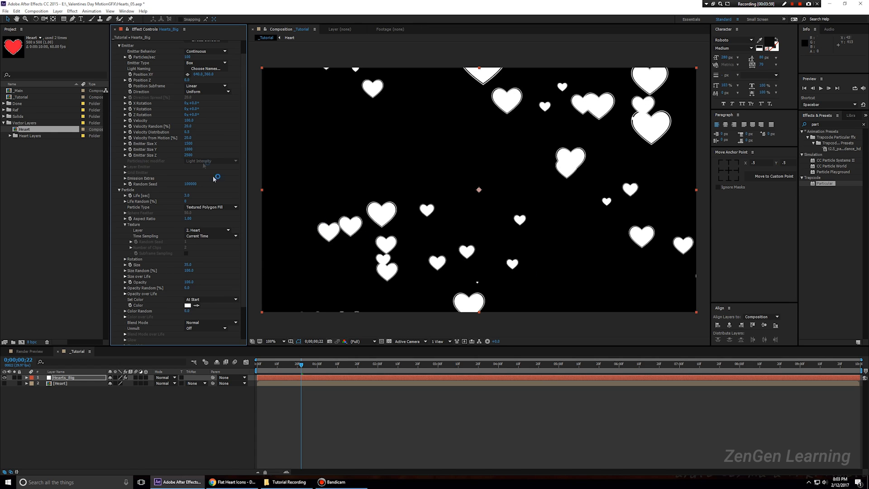
- Set the emitter's Particles/sec to 50 and preview the heart animation
{"action": "scroll", "coordinate": [154, 83], "scroll_direction": "up", "scroll_amount": 1}
{"action": "left_click", "coordinate": [188, 72]}
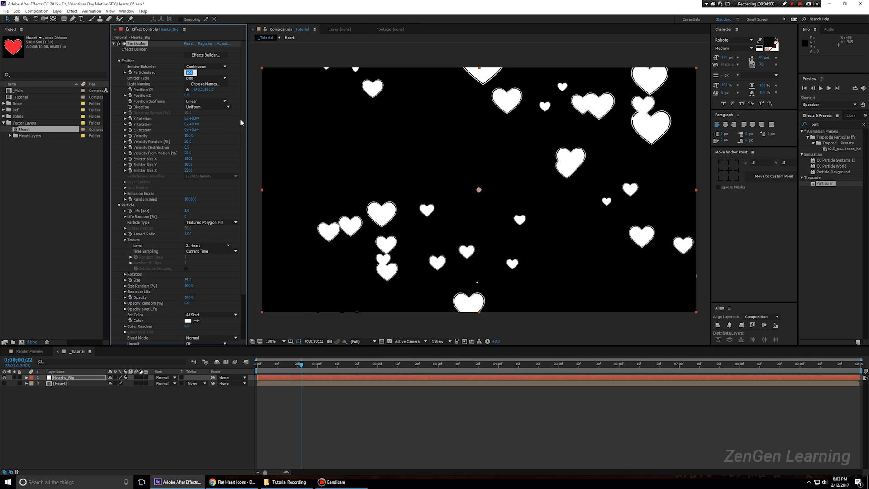
{"action": "type", "text": "50"}
{"action": "key", "text": "Return"}
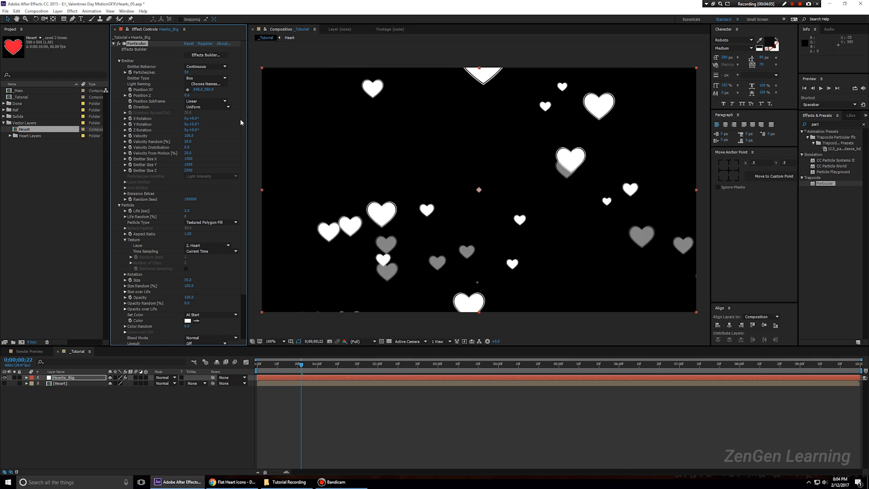
{"action": "key", "text": "space"}
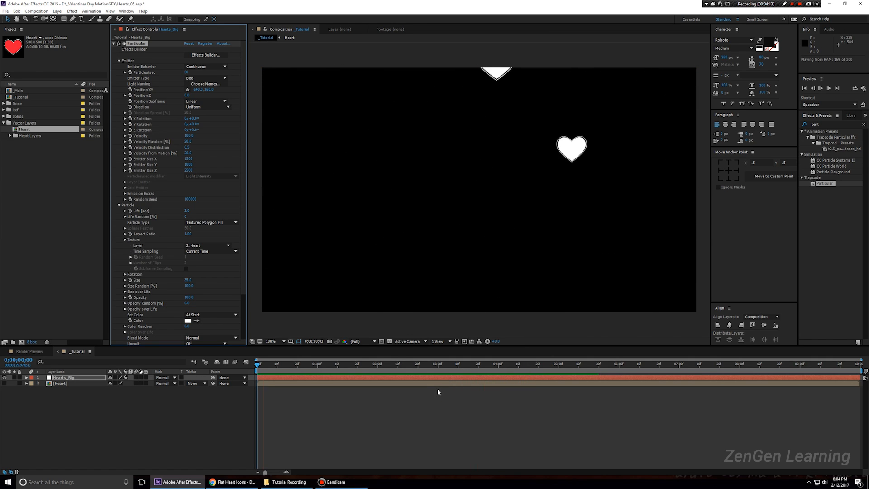
{"action": "key", "text": "space"}
{"action": "key", "text": "space"}
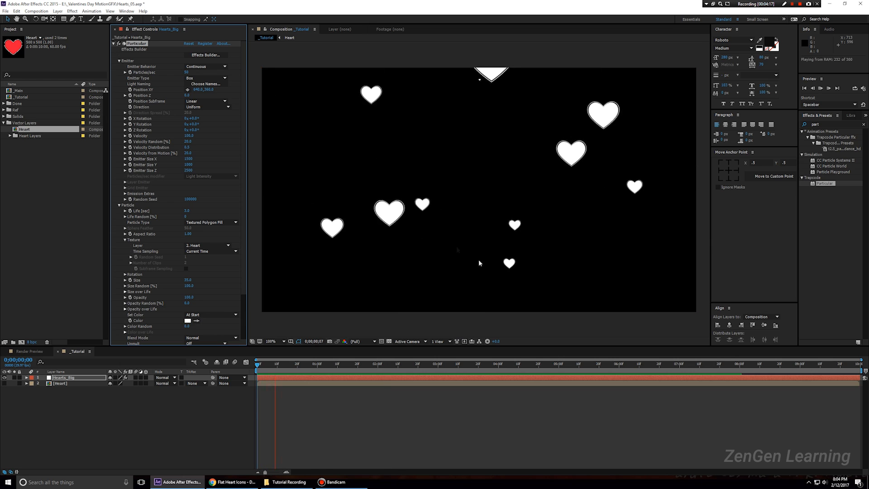
{"action": "key", "text": "space"}
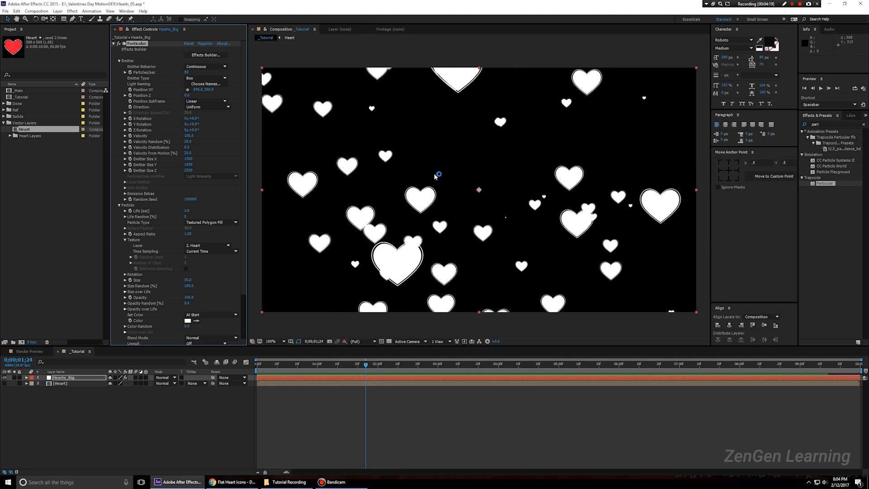
- Apply the preset curve that rises and tapers back to zero to the particles' Size over Life
{"action": "scroll", "coordinate": [193, 188], "scroll_direction": "down", "scroll_amount": 3}
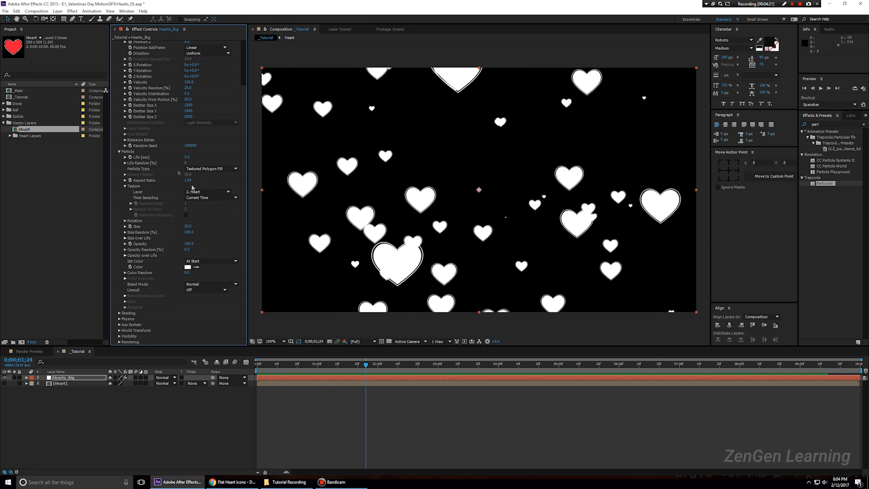
{"action": "left_click", "coordinate": [124, 238]}
{"action": "left_click", "coordinate": [231, 256]}
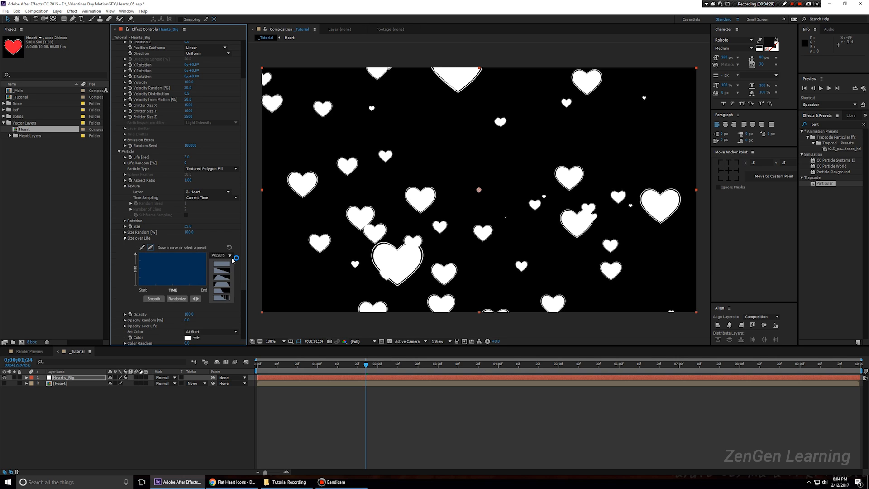
{"action": "mouse_move", "coordinate": [248, 225]}
{"action": "left_mouse_down"}
{"action": "mouse_move", "coordinate": [238, 225]}
{"action": "mouse_move", "coordinate": [260, 224]}
{"action": "left_mouse_up"}
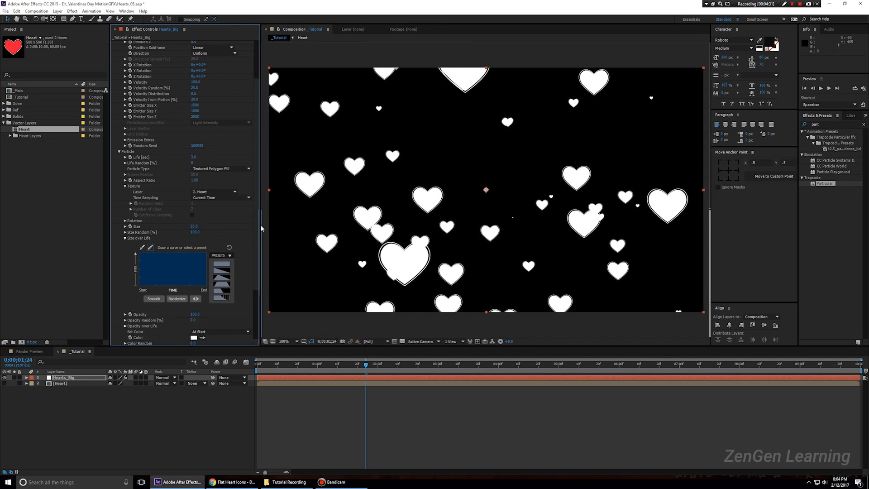
{"action": "left_click", "coordinate": [222, 277]}
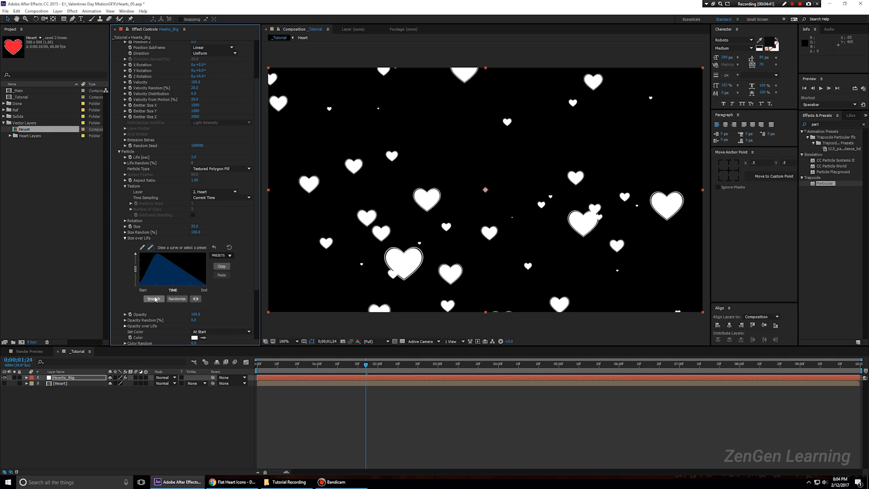
- Copy the Size over Life curve and paste it into Opacity over Life
{"action": "left_click", "coordinate": [221, 267]}
{"action": "scroll", "coordinate": [209, 282], "scroll_direction": "down", "scroll_amount": 3}
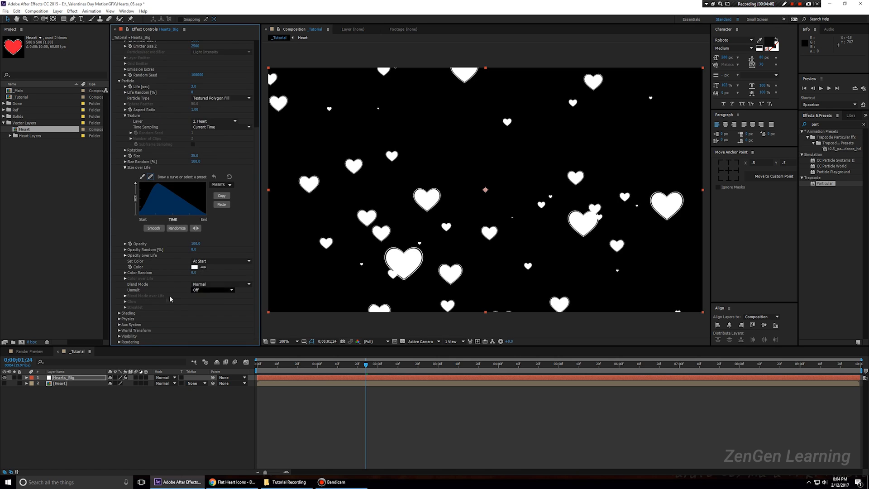
{"action": "left_click", "coordinate": [125, 255]}
{"action": "left_click", "coordinate": [222, 292]}
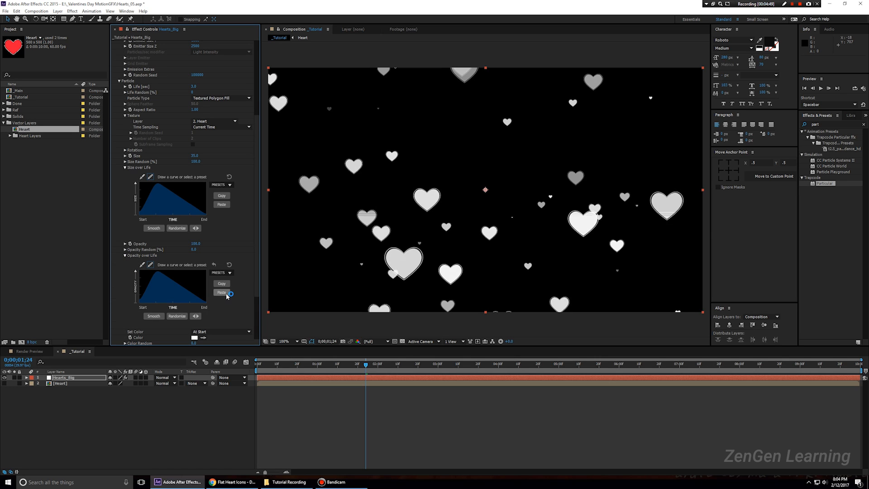
- Play the animation to check how the hearts scale and fade over their life, stopping at 0;00;02;06
{"action": "key", "text": "space"}
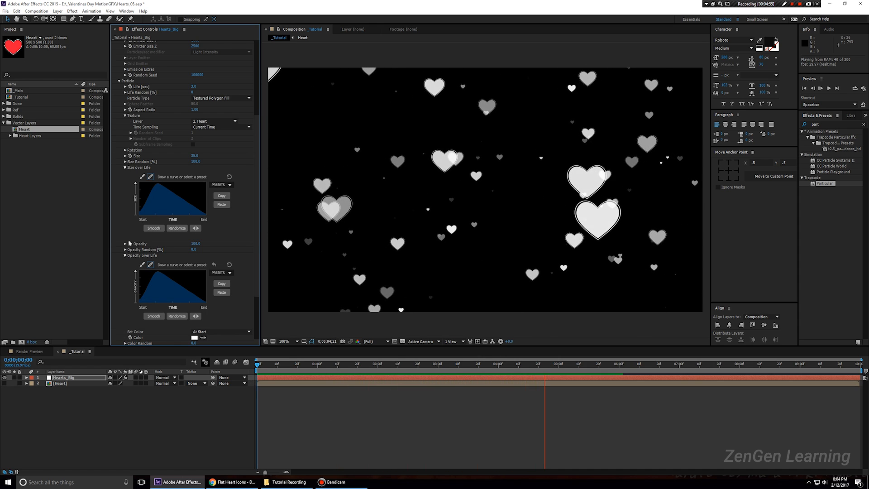
{"action": "key", "text": "space"}
{"action": "scroll", "coordinate": [206, 185], "scroll_direction": "up", "scroll_amount": 4}
{"action": "key", "text": "space"}
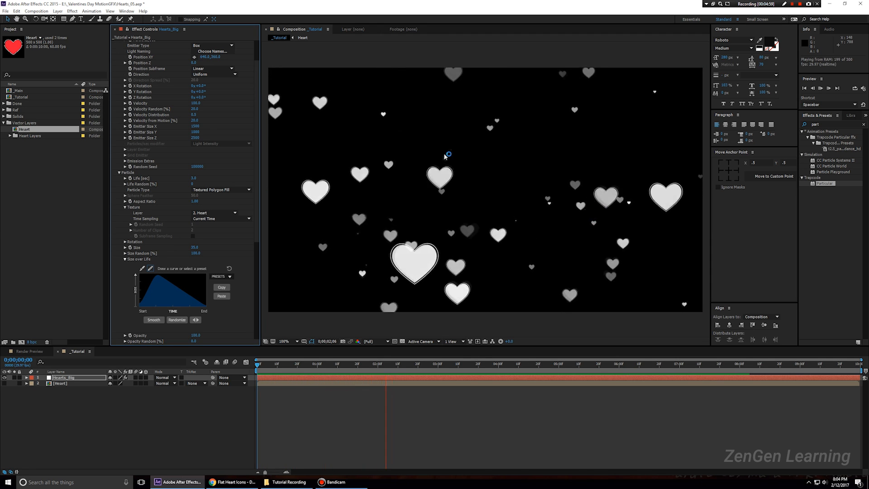
{"action": "key", "text": "space"}
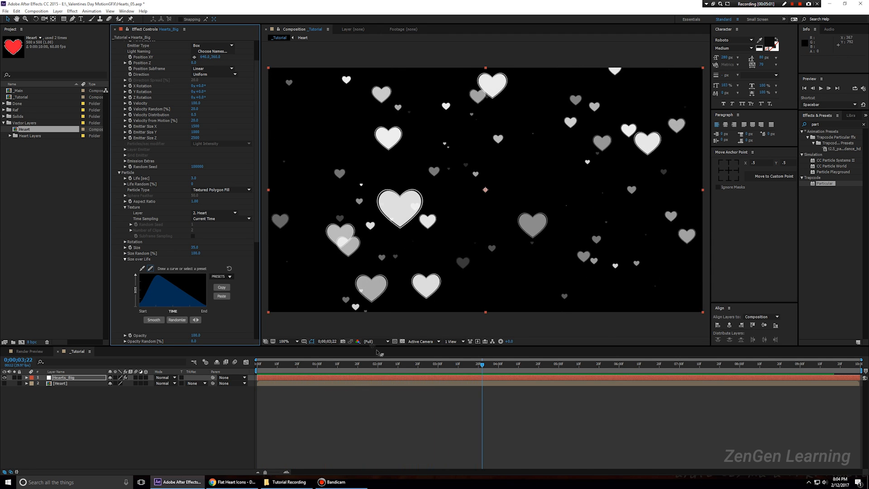
{"action": "scroll", "coordinate": [205, 177], "scroll_direction": "up", "scroll_amount": 3}
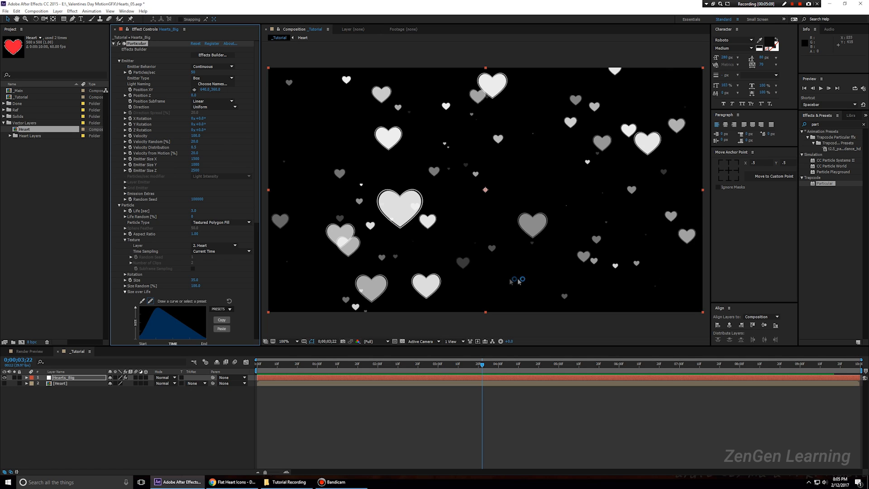
{"action": "key", "text": "space"}
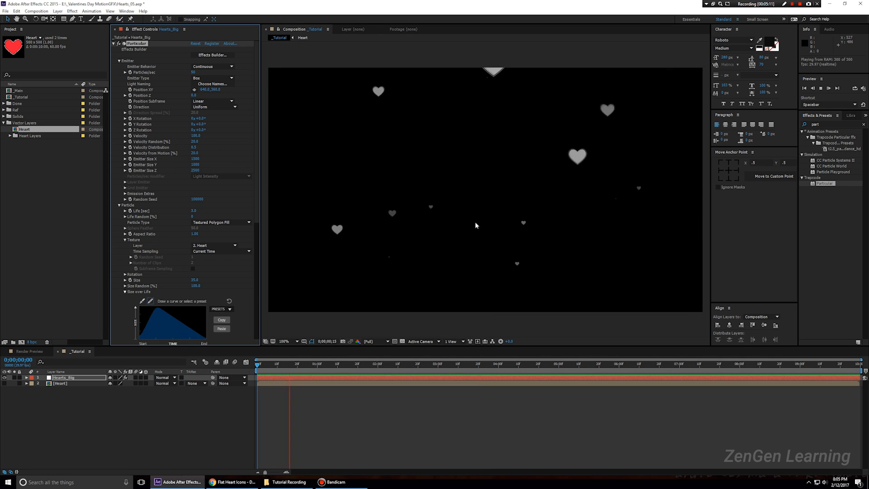
{"action": "key", "text": "space"}
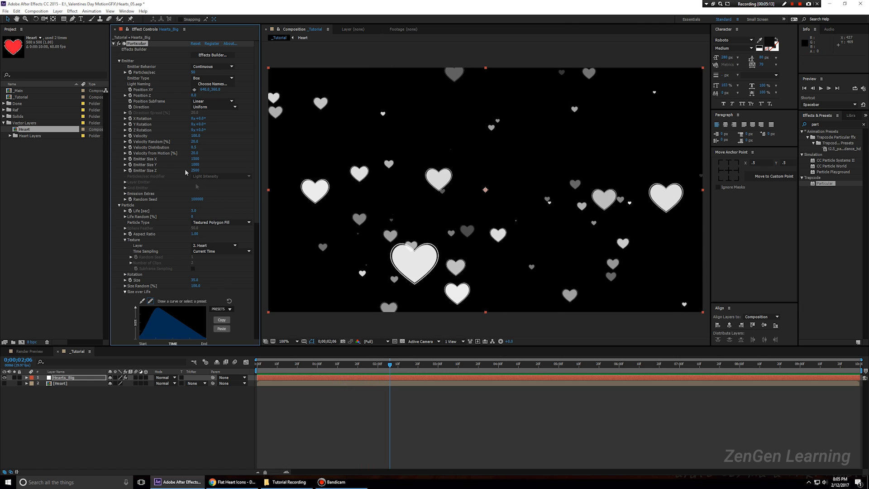
- Set the emitter's Velocity to 10, and Velocity Random, Velocity Distribution and Velocity from Motion to 0
{"action": "left_click", "coordinate": [195, 136]}
{"action": "type", "text": "10"}
{"action": "key", "text": "Tab"}
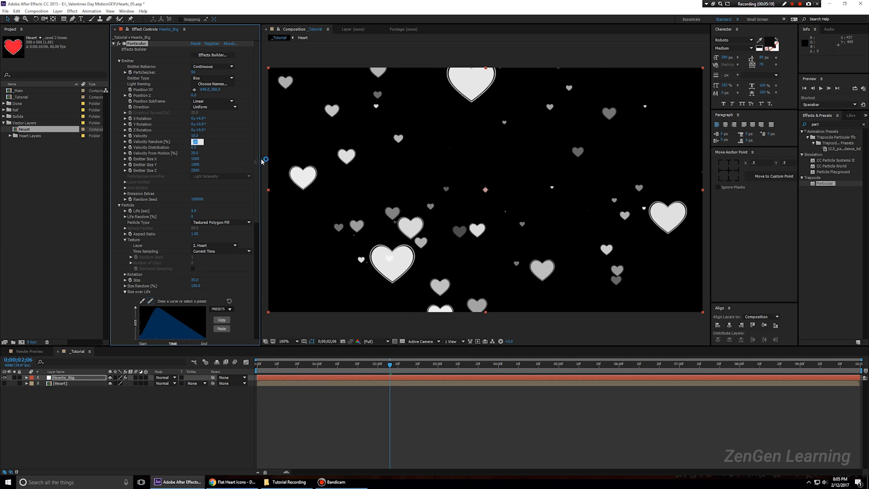
{"action": "type", "text": "0"}
{"action": "key", "text": "Tab"}
{"action": "type", "text": "0"}
{"action": "key", "text": "Tab"}
{"action": "key", "text": "Return"}
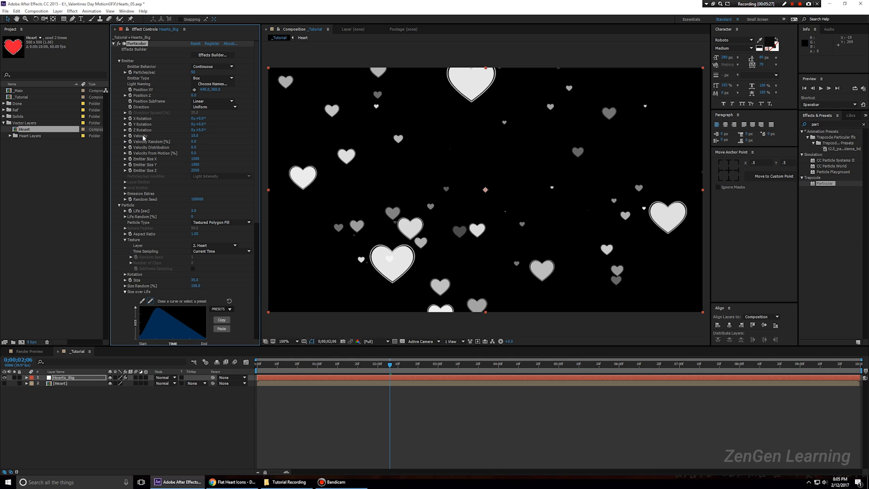
- Preview the slowed-down hearts and play the Render Preview composition to compare with the finished look
{"action": "scroll", "coordinate": [211, 152], "scroll_direction": "down", "scroll_amount": 10}
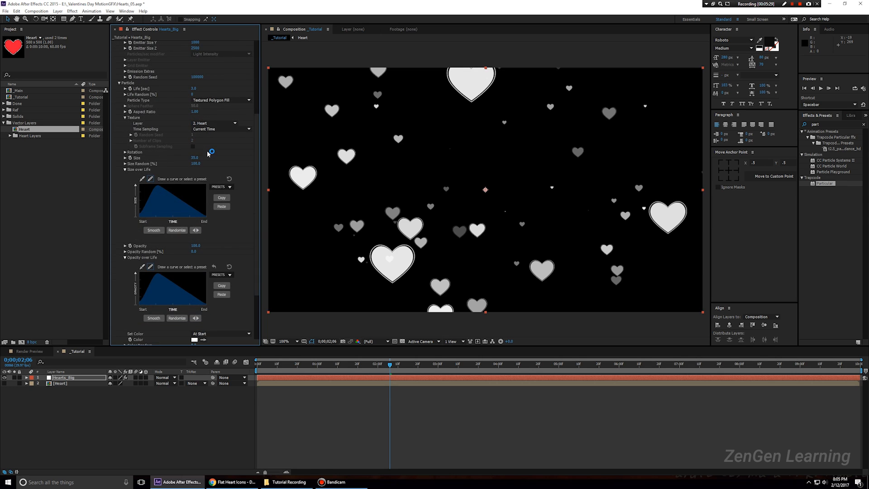
{"action": "key", "text": "space"}
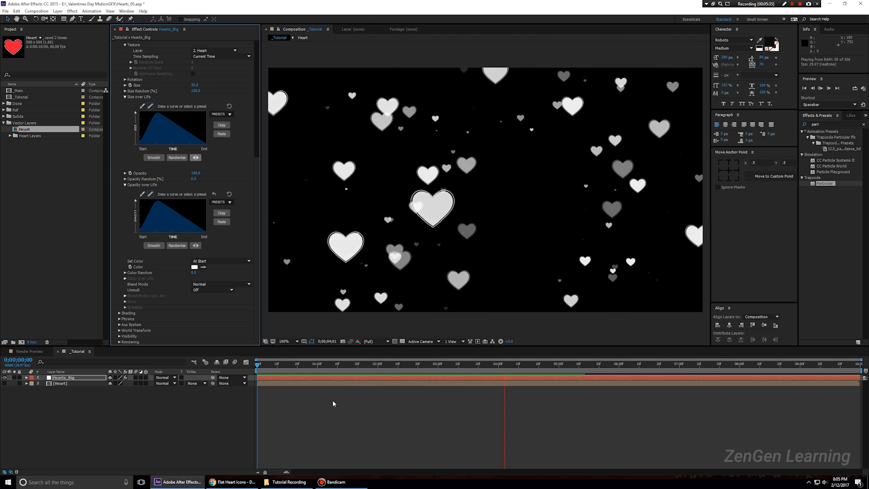
{"action": "left_click", "coordinate": [28, 351]}
{"action": "key", "text": "space"}
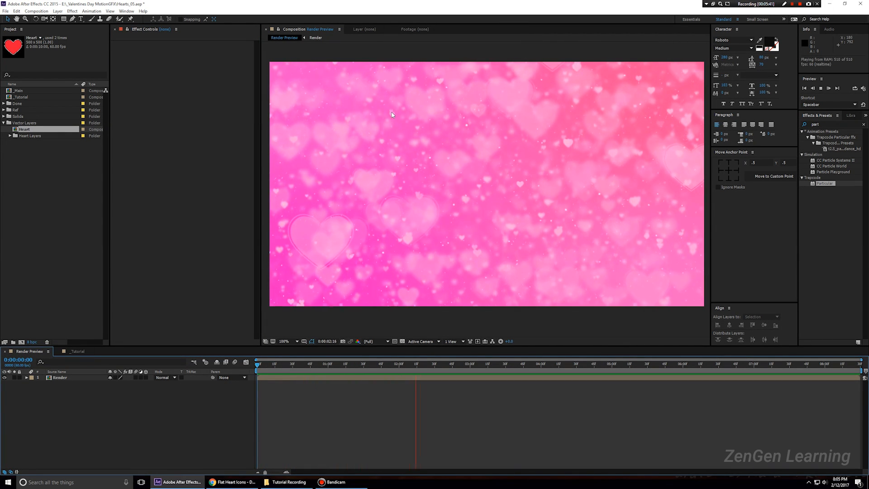
- Return to the _Tutorial composition, set Particular's Physics Gravity to -10 on Hearts_Big, and preview the rising hearts
{"action": "left_click", "coordinate": [78, 351]}
{"action": "scroll", "coordinate": [172, 249], "scroll_direction": "down", "scroll_amount": 5}
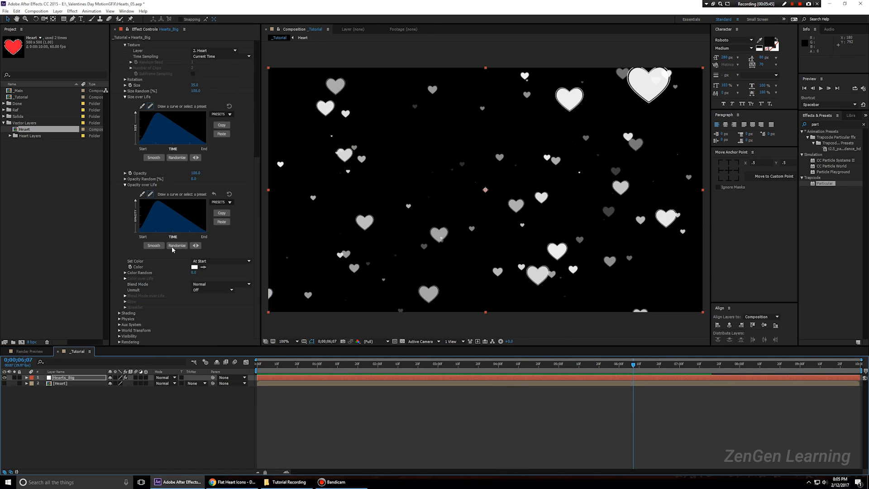
{"action": "left_click", "coordinate": [130, 320]}
{"action": "scroll", "coordinate": [132, 324], "scroll_direction": "down", "scroll_amount": 1}
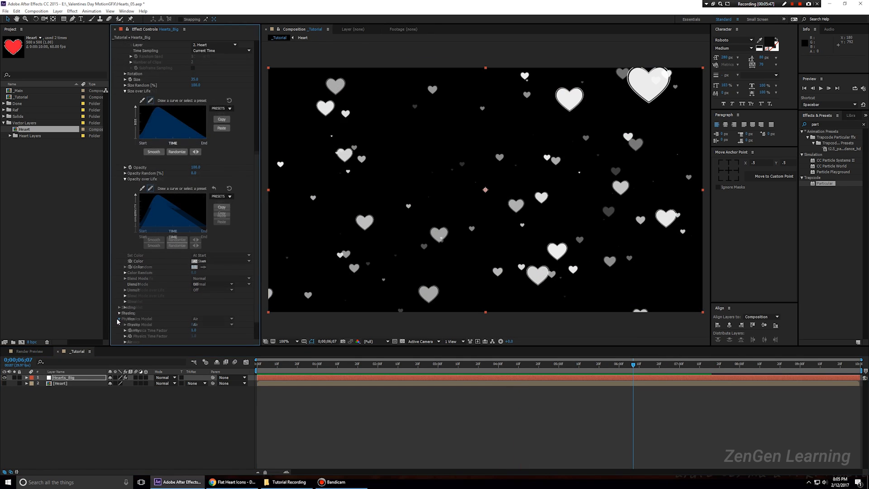
{"action": "left_click", "coordinate": [194, 325]}
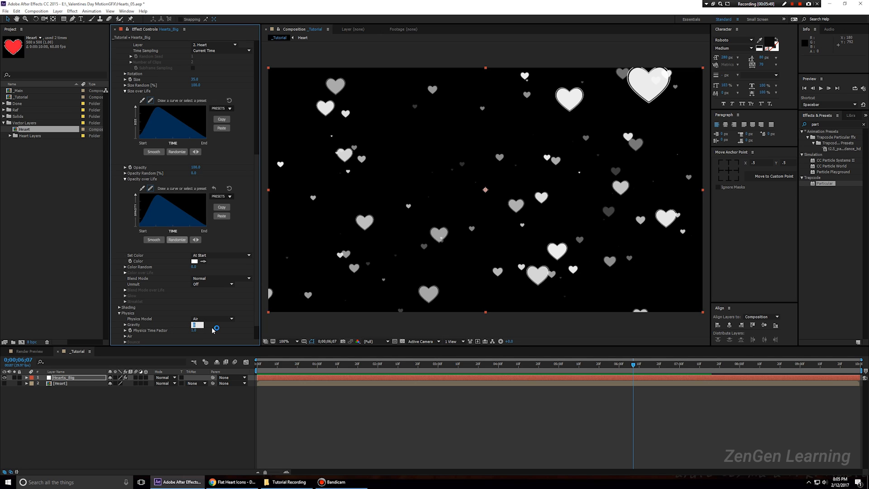
{"action": "key", "text": "Return"}
{"action": "key", "text": "space"}
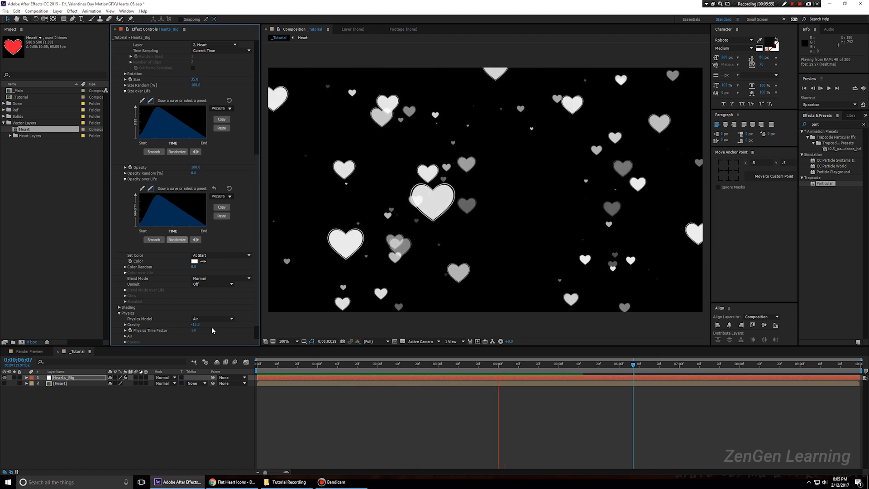
{"action": "key", "text": "space"}
- Set the Physics Gravity to -15 and preview the faster upward drift of the hearts
{"action": "left_click", "coordinate": [196, 325]}
{"action": "type", "text": "-15"}
{"action": "key", "text": "Return"}
{"action": "key", "text": "space"}
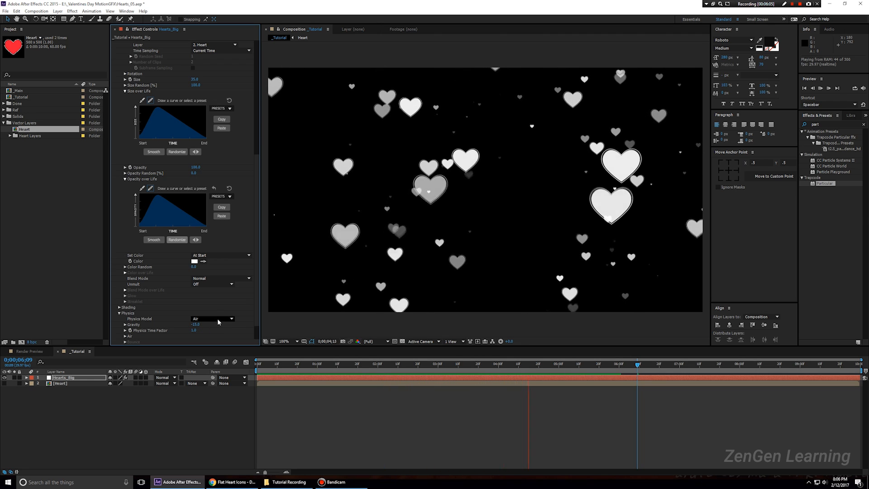
- Set the emitter's Particles/sec to 35 and preview the heart density
{"action": "scroll", "coordinate": [218, 318], "scroll_direction": "up", "scroll_amount": 10}
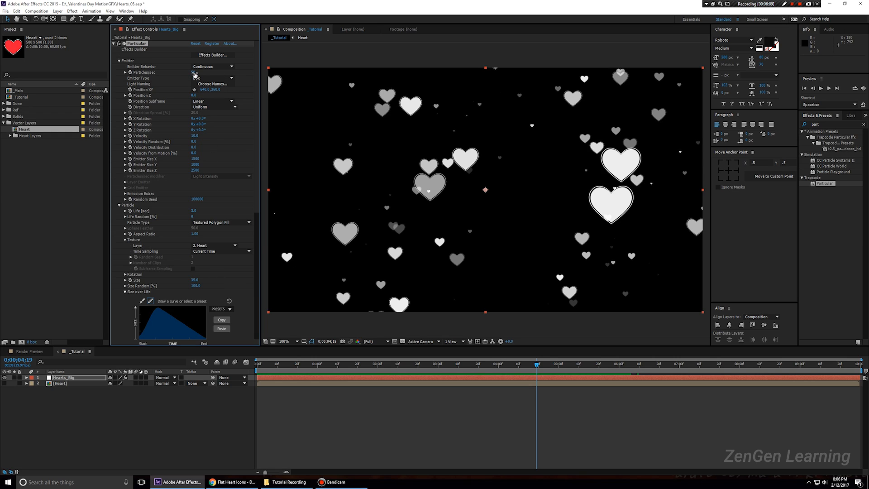
{"action": "left_click", "coordinate": [195, 73]}
{"action": "type", "text": "35"}
{"action": "key", "text": "Return"}
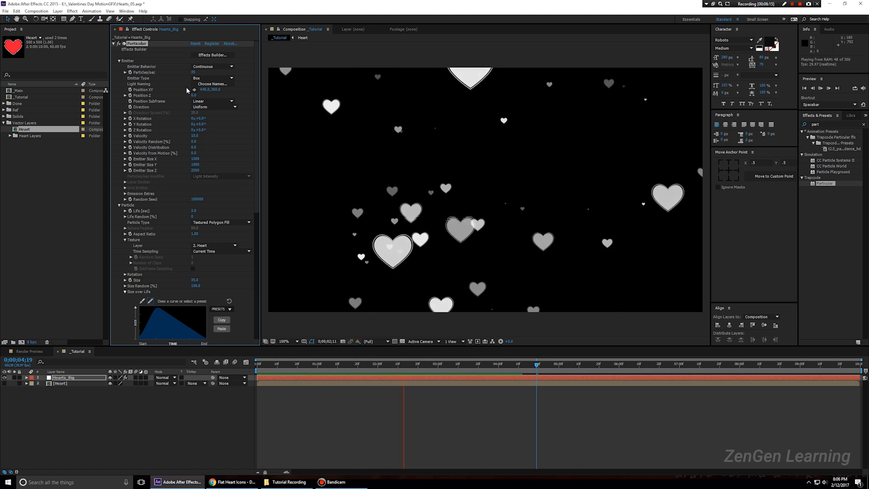
{"action": "key", "text": "space"}
- Create a white 1280 x 720 solid named BG and place it directly below the Hearts_Big layer
{"action": "left_click", "coordinate": [111, 417]}
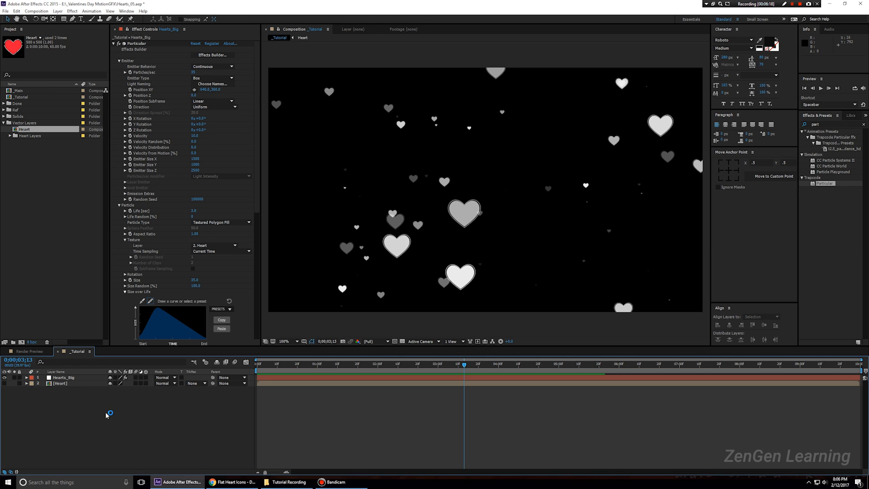
{"action": "key", "text": "ctrl+y"}
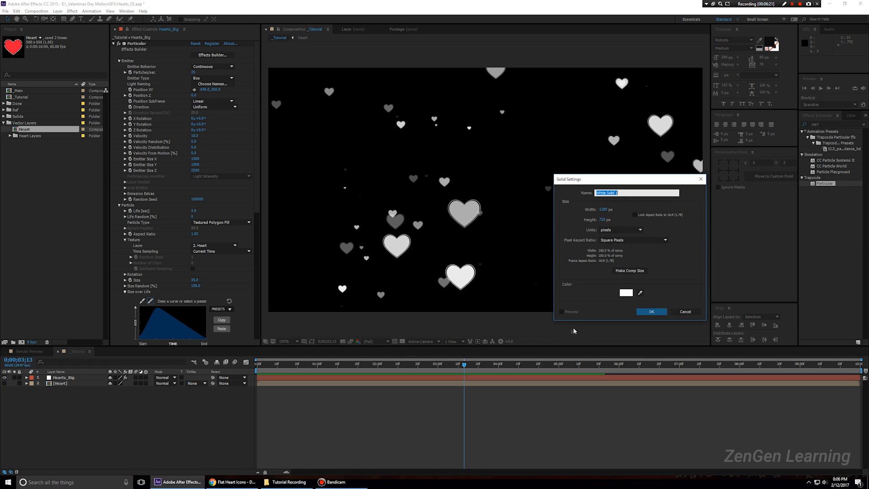
{"action": "type", "text": "BG"}
{"action": "left_click", "coordinate": [651, 311]}
{"action": "left_click_drag", "start_coordinate": [67, 377], "coordinate": [77, 390]}
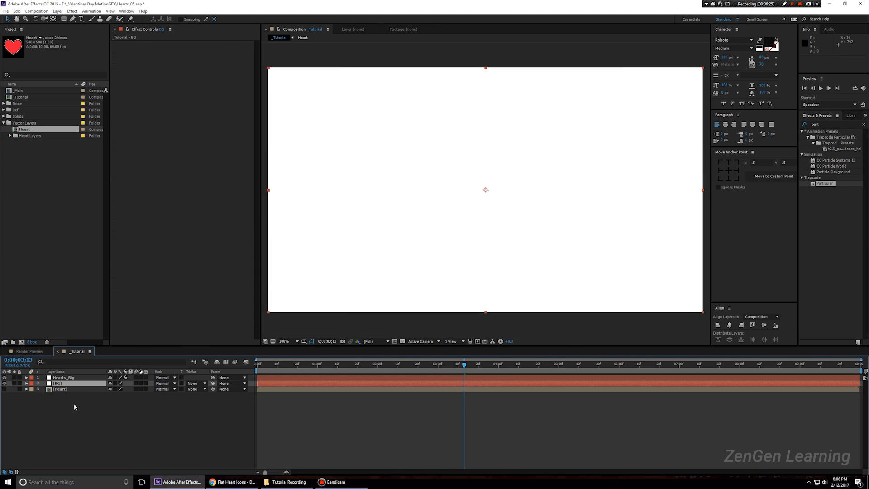
- Find the 4-Color Gradient effect and apply it to the BG layer
{"action": "left_click", "coordinate": [824, 125]}
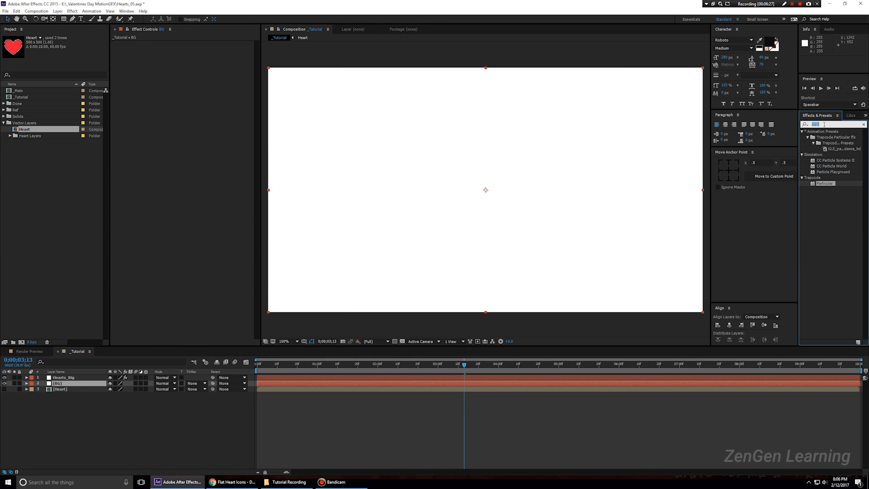
{"action": "type", "text": "4"}
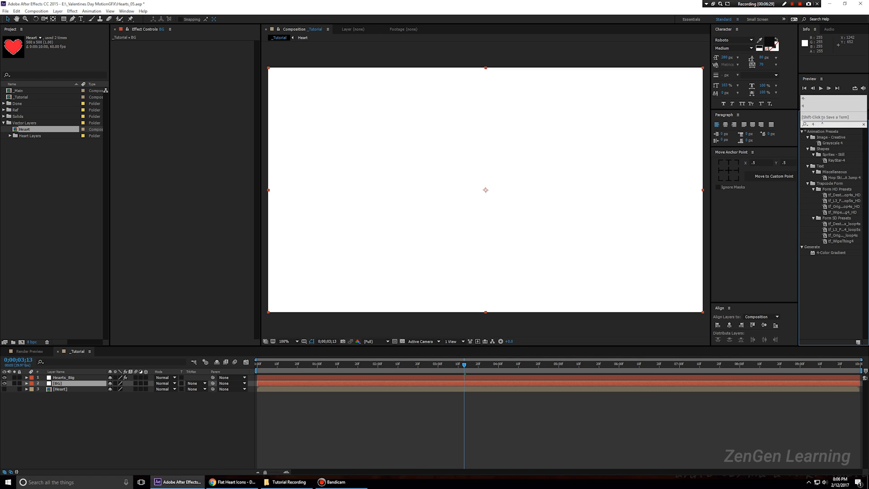
{"action": "type", "text": "-"}
{"action": "left_click_drag", "start_coordinate": [830, 140], "coordinate": [86, 385]}
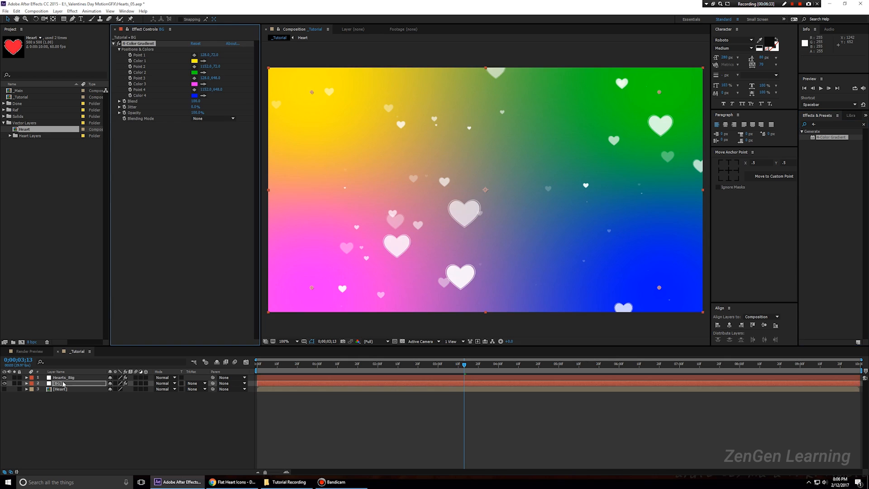
- Sample the pink of Color 3 into the gradient's Color 1, Color 2 and Color 4
{"action": "left_click", "coordinate": [204, 59]}
{"action": "left_click", "coordinate": [195, 83]}
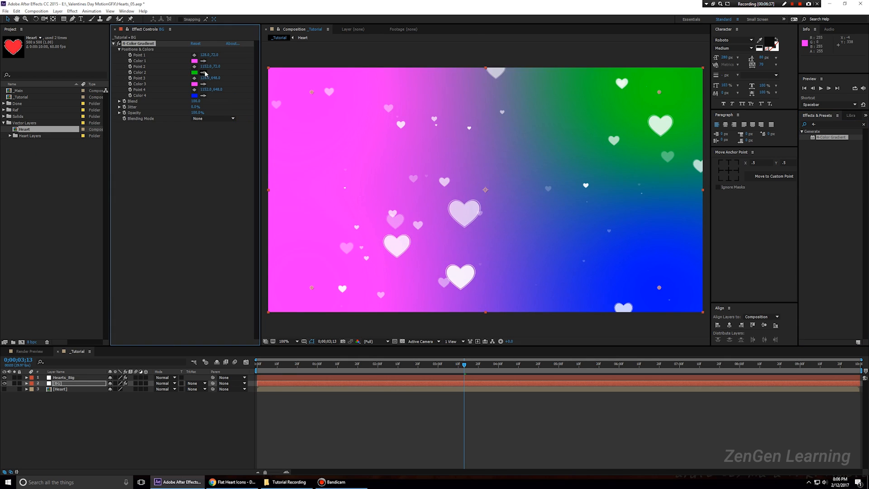
{"action": "left_click", "coordinate": [204, 72]}
{"action": "left_click", "coordinate": [195, 83]}
{"action": "left_click", "coordinate": [203, 95]}
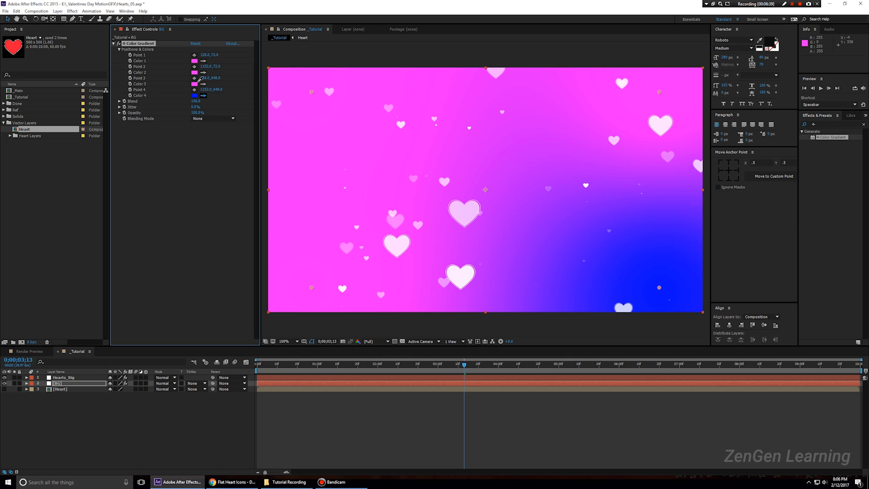
{"action": "left_click", "coordinate": [195, 83]}
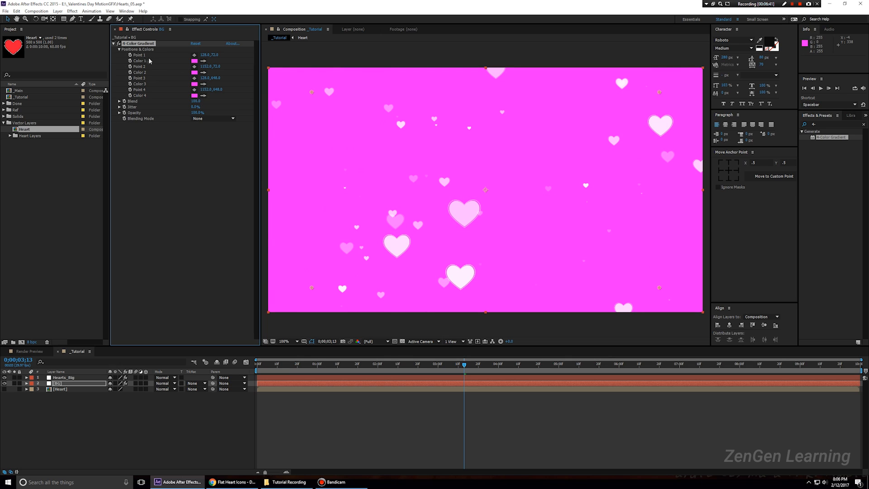
- Change the gradient's Color 1 to a lighter pink with a slightly more violet hue
{"action": "left_click", "coordinate": [195, 61]}
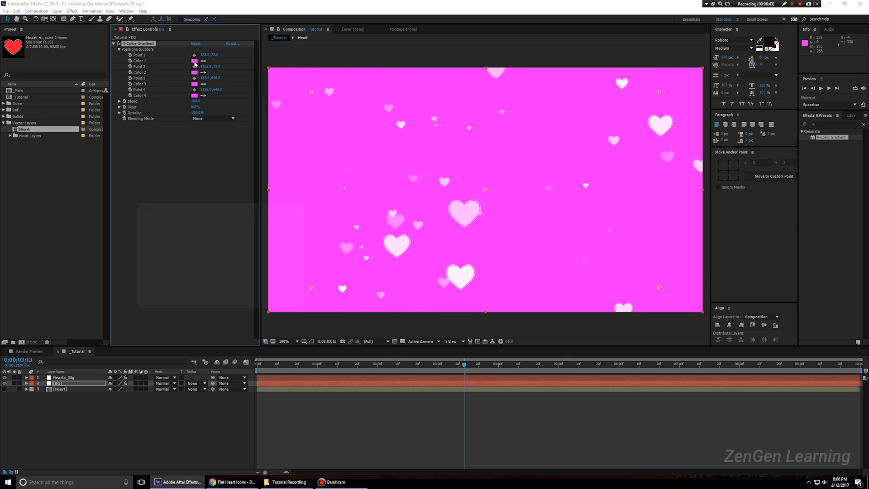
{"action": "left_click_drag", "start_coordinate": [217, 223], "coordinate": [205, 202]}
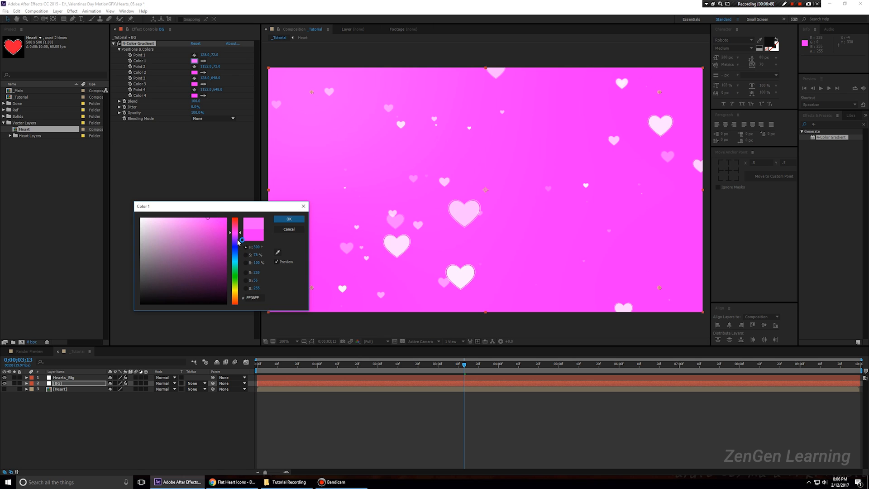
{"action": "mouse_move", "coordinate": [235, 231]}
{"action": "left_mouse_down"}
{"action": "mouse_move", "coordinate": [235, 266]}
{"action": "mouse_move", "coordinate": [239, 232]}
{"action": "left_mouse_up"}
{"action": "left_click", "coordinate": [289, 219]}
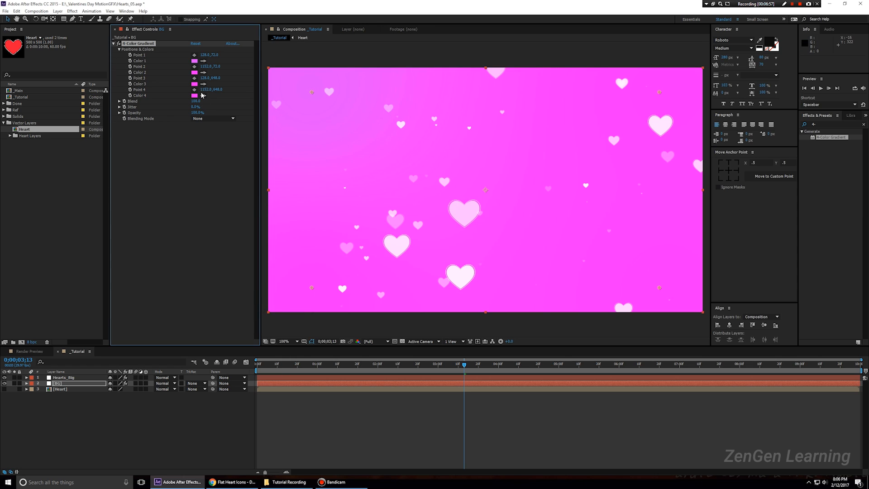
- Recolor the gradient's Color 3 to a purple and Color 4 to a lighter pink
{"action": "left_click_drag", "start_coordinate": [472, 159], "coordinate": [472, 161]}
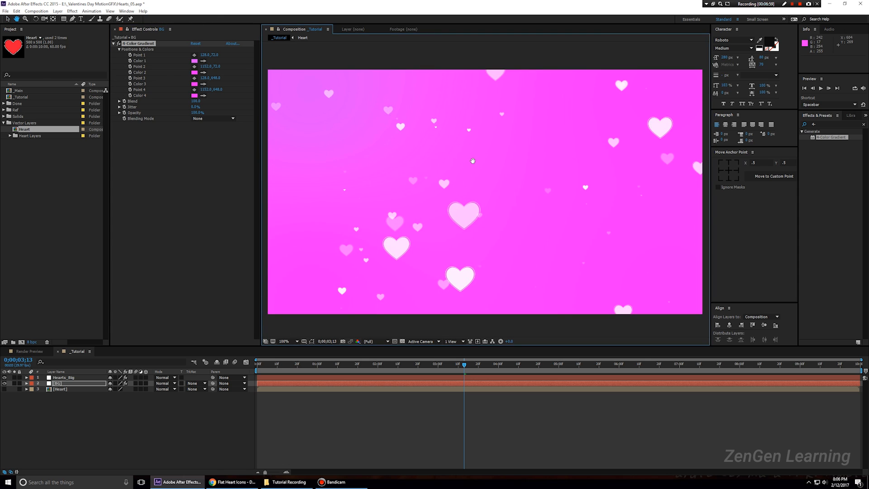
{"action": "left_click", "coordinate": [194, 83]}
{"action": "left_click_drag", "start_coordinate": [230, 233], "coordinate": [222, 201]}
{"action": "left_click", "coordinate": [289, 220]}
{"action": "left_click", "coordinate": [194, 95]}
{"action": "left_click", "coordinate": [289, 219]}
- Shift the gradient's Color 2 slightly toward violet and check the background in an enlarged composition view
{"action": "left_click", "coordinate": [194, 73]}
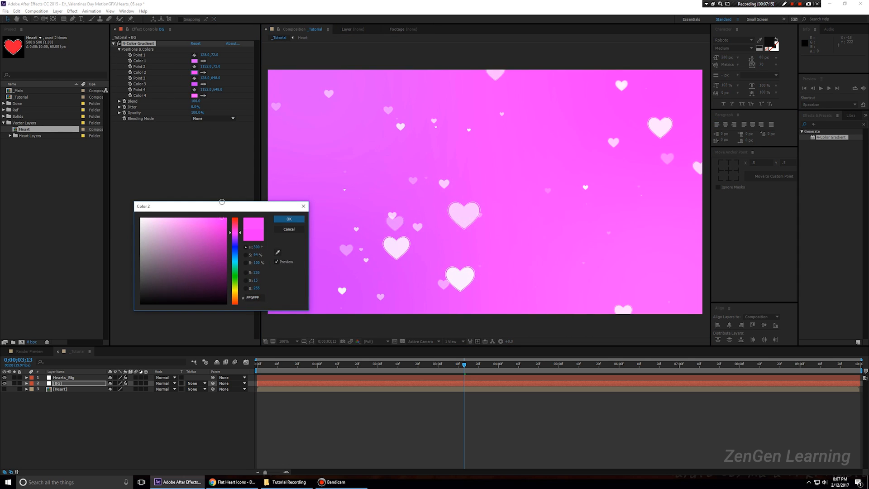
{"action": "left_click_drag", "start_coordinate": [237, 236], "coordinate": [238, 236]}
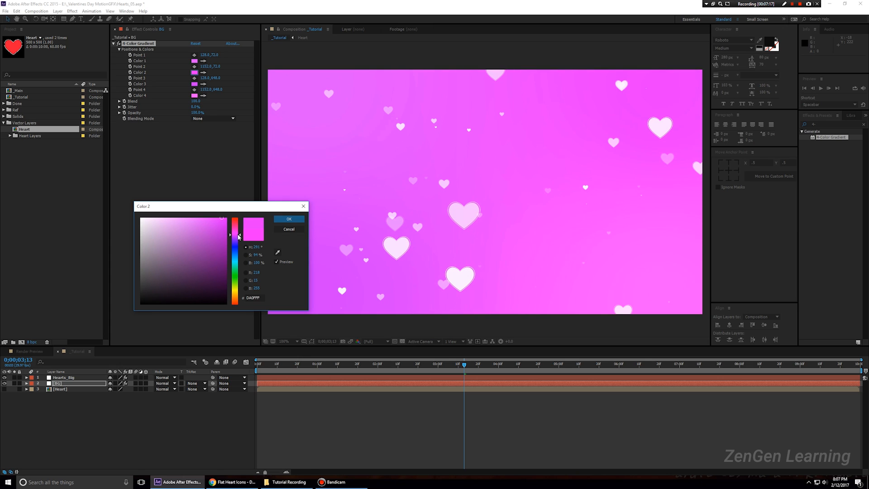
{"action": "left_click", "coordinate": [302, 221]}
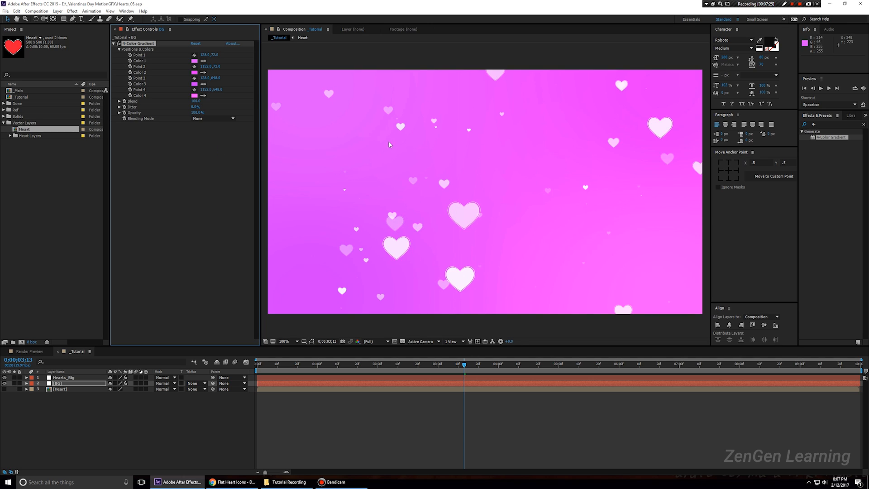
{"action": "key", "text": "grave"}
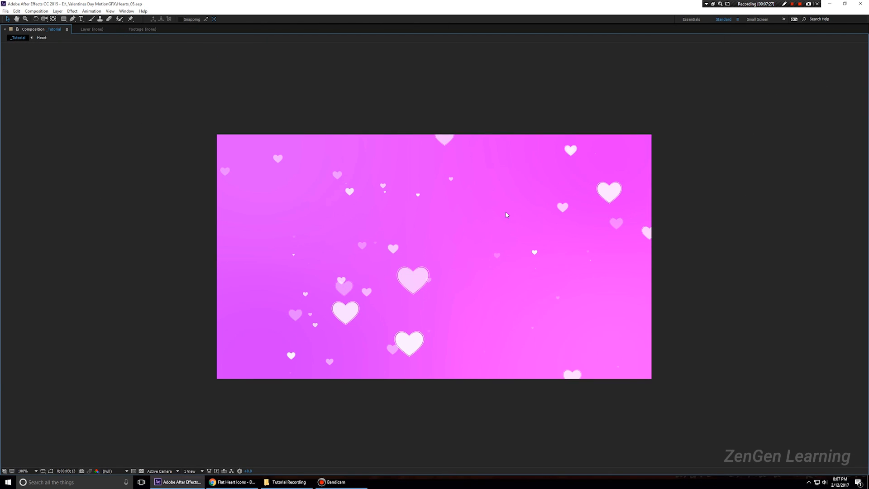
{"action": "key", "text": "grave"}
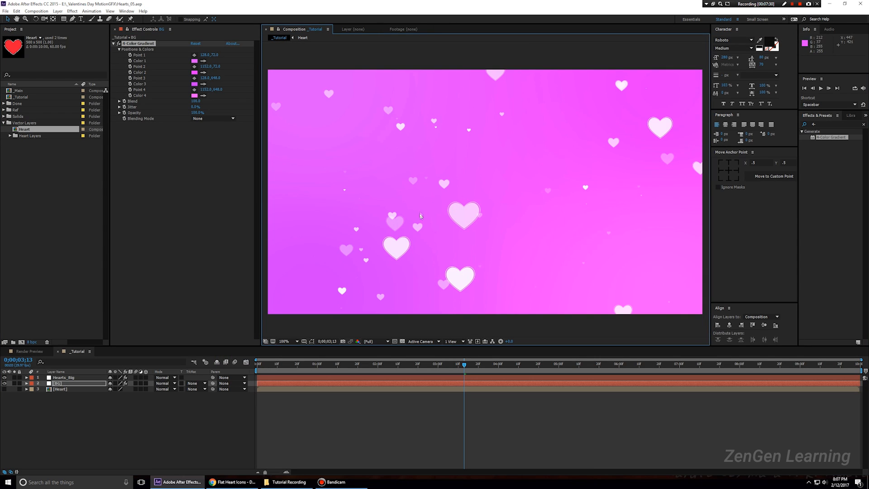
- Select the Hearts_Big layer, review its Particular settings and examine the overlapping hearts up close against the gradient
{"action": "left_click", "coordinate": [70, 379]}
{"action": "scroll", "coordinate": [219, 225], "scroll_direction": "down", "scroll_amount": 10}
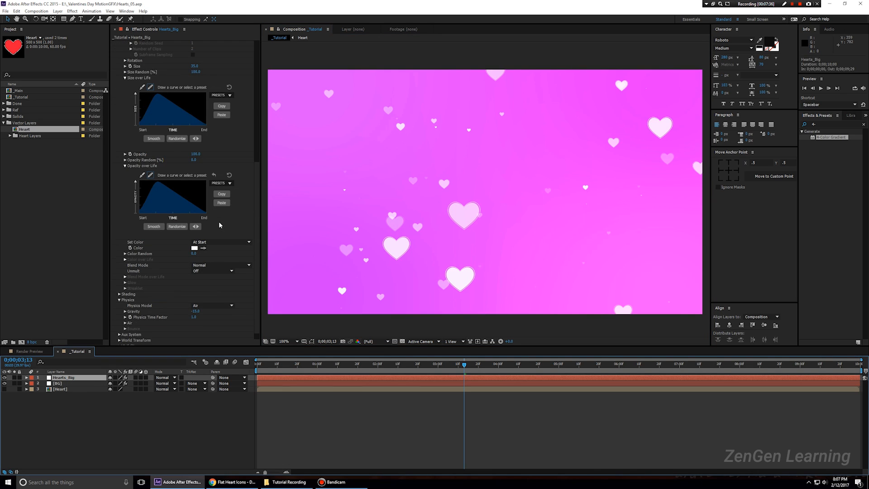
{"action": "scroll", "coordinate": [219, 225], "scroll_direction": "down", "scroll_amount": 1}
{"action": "scroll", "coordinate": [181, 273], "scroll_direction": "up", "scroll_amount": 10}
{"action": "scroll", "coordinate": [181, 277], "scroll_direction": "down", "scroll_amount": 3}
{"action": "left_click_drag", "start_coordinate": [424, 254], "coordinate": [450, 186]}
{"action": "scroll", "coordinate": [433, 245], "scroll_direction": "up", "scroll_amount": 1}
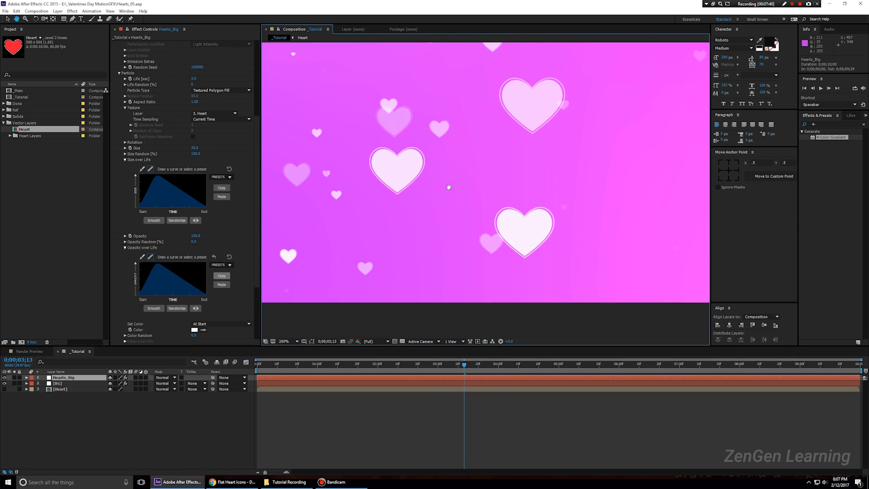
{"action": "scroll", "coordinate": [496, 152], "scroll_direction": "down", "scroll_amount": 1}
{"action": "left_click_drag", "start_coordinate": [495, 153], "coordinate": [456, 220]}
{"action": "left_click_drag", "start_coordinate": [501, 165], "coordinate": [496, 164]}
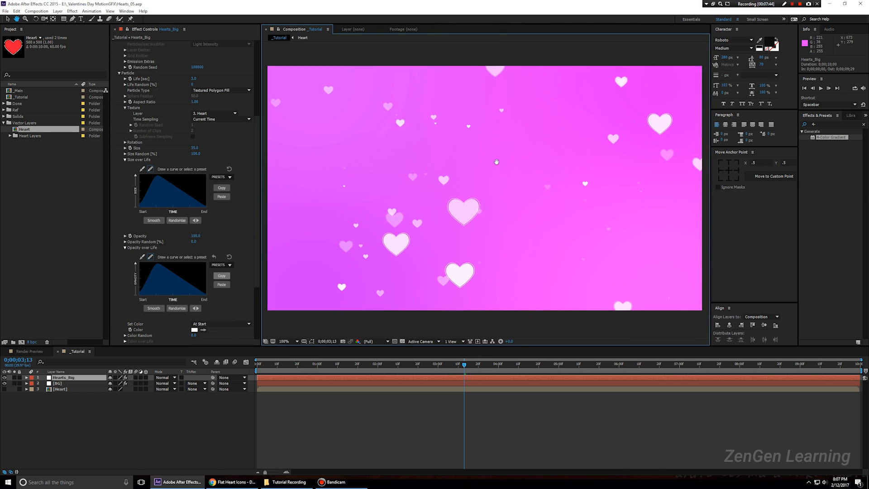
{"action": "scroll", "coordinate": [217, 254], "scroll_direction": "down", "scroll_amount": 3}
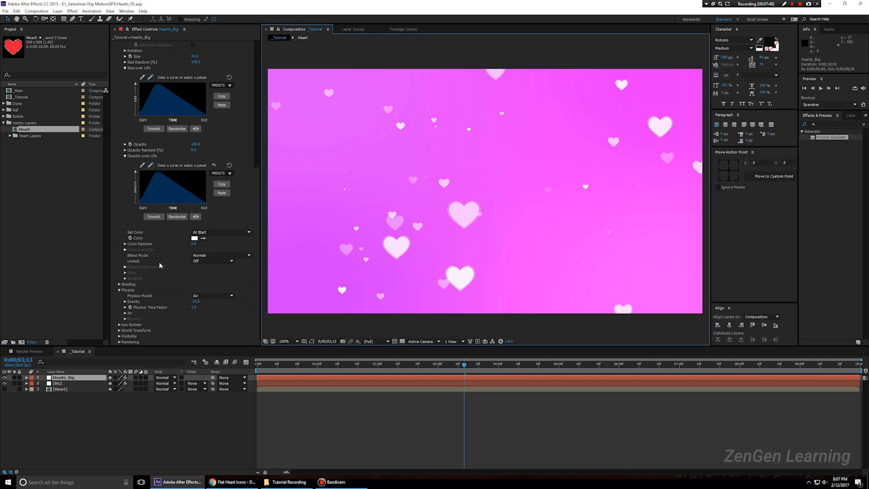
{"action": "scroll", "coordinate": [160, 266], "scroll_direction": "up", "scroll_amount": 3}
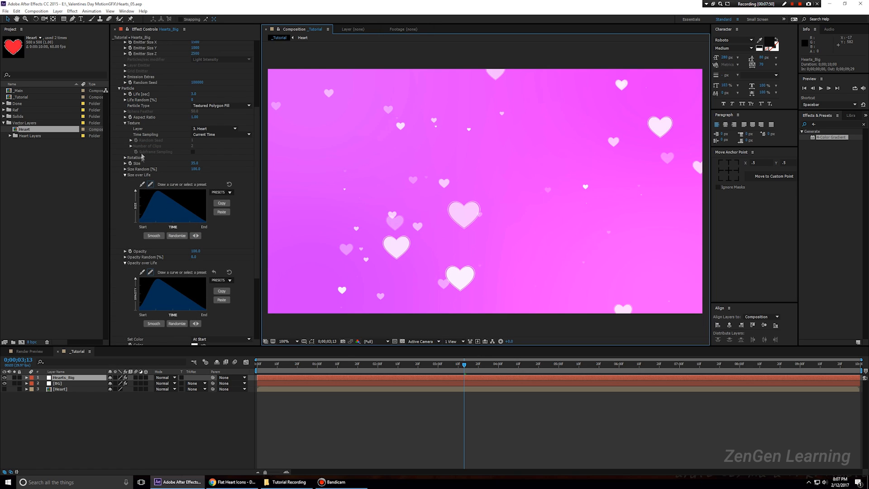
- Set the hearts' particle color to Over Life and apply the white-to-black preset to the Color over Life ramp
{"action": "left_click", "coordinate": [125, 174]}
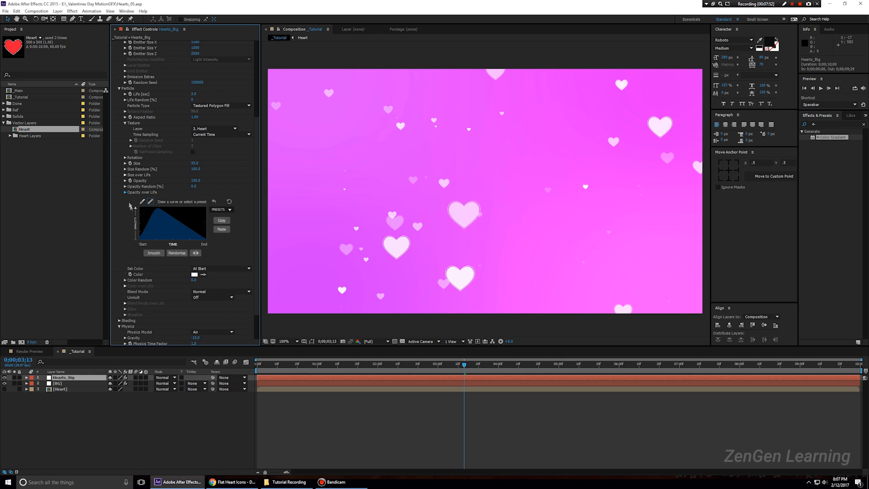
{"action": "left_click", "coordinate": [125, 192]}
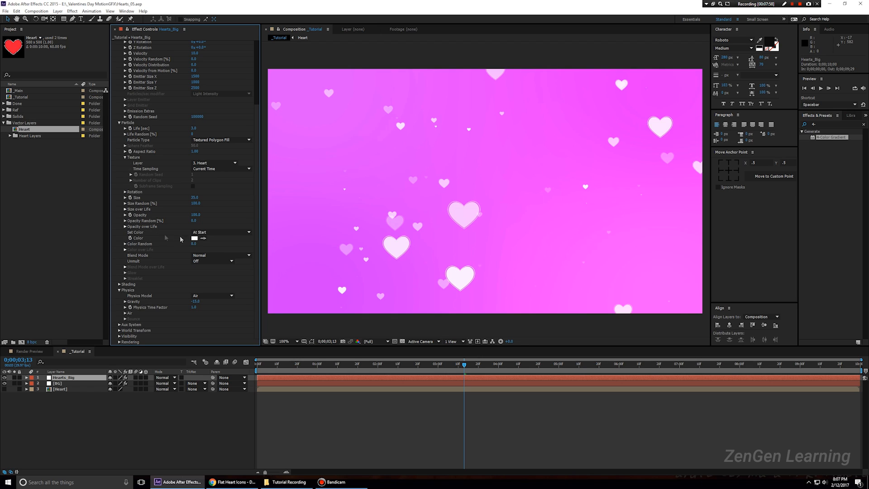
{"action": "left_click", "coordinate": [212, 233]}
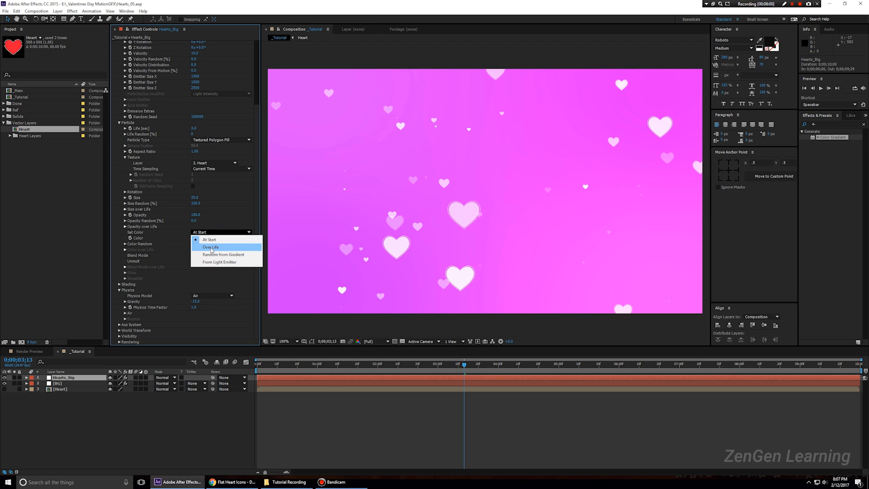
{"action": "left_click", "coordinate": [211, 247]}
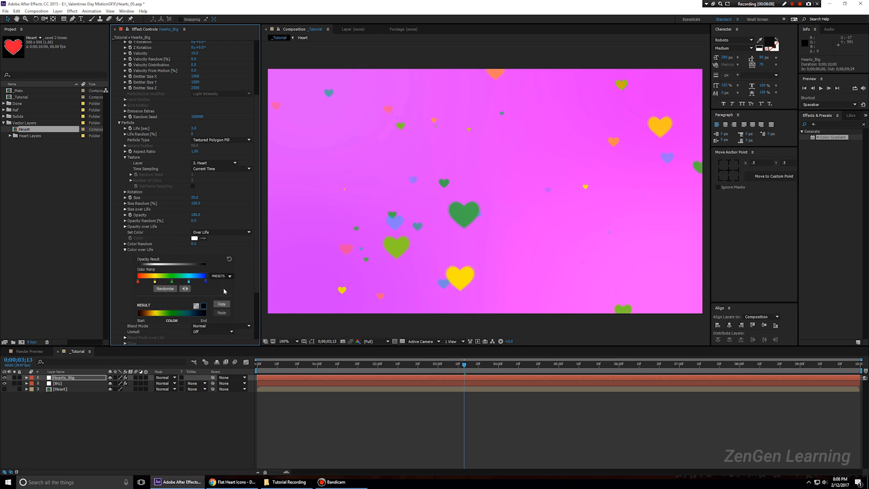
{"action": "left_click", "coordinate": [229, 277]}
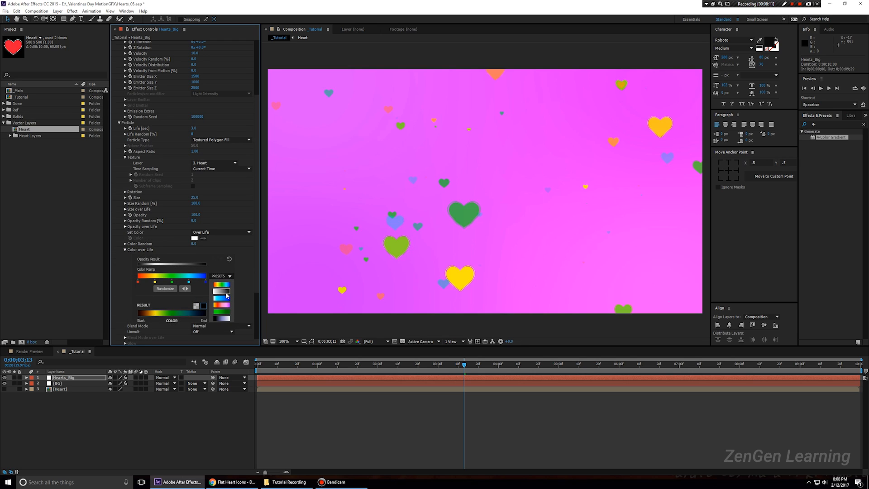
{"action": "left_click", "coordinate": [223, 291]}
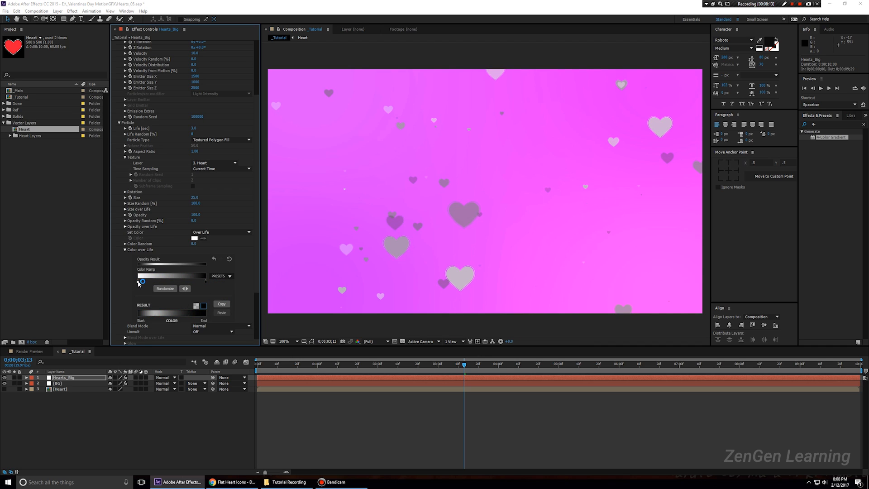
- Recolor the white start stop of the Color over Life ramp to a light violet
{"action": "double_click", "coordinate": [138, 281]}
{"action": "left_click", "coordinate": [182, 217]}
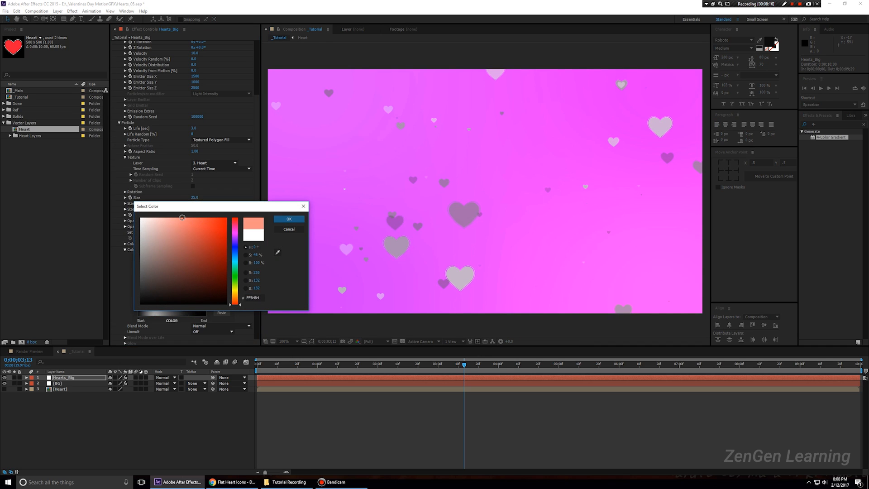
{"action": "left_click", "coordinate": [236, 237]}
{"action": "left_click_drag", "start_coordinate": [172, 220], "coordinate": [184, 206]}
{"action": "left_click_drag", "start_coordinate": [234, 237], "coordinate": [235, 238]}
{"action": "left_click", "coordinate": [288, 219]}
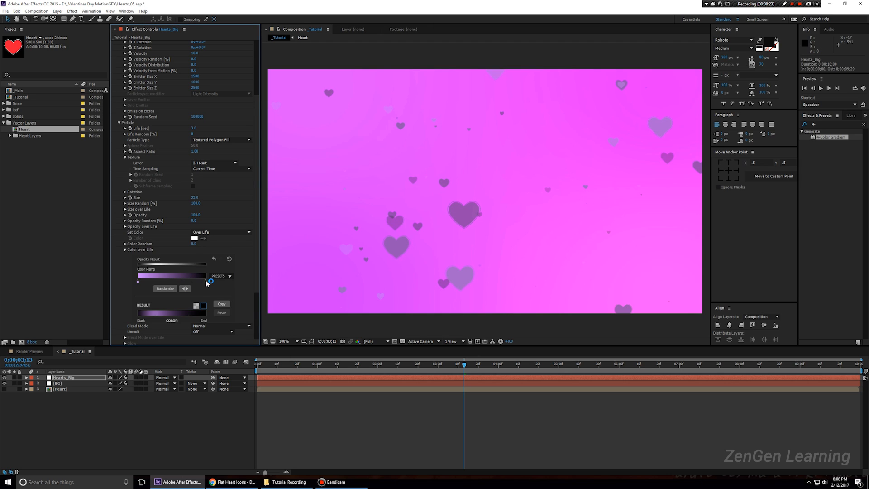
- Recolor the black end stop of the Color over Life ramp to a saturated magenta with a hue of 298°
{"action": "double_click", "coordinate": [206, 282]}
{"action": "left_click", "coordinate": [235, 233]}
{"action": "mouse_move", "coordinate": [235, 233]}
{"action": "left_mouse_down"}
{"action": "mouse_move", "coordinate": [212, 195]}
{"action": "mouse_move", "coordinate": [228, 183]}
{"action": "left_mouse_up"}
{"action": "left_click", "coordinate": [292, 218]}
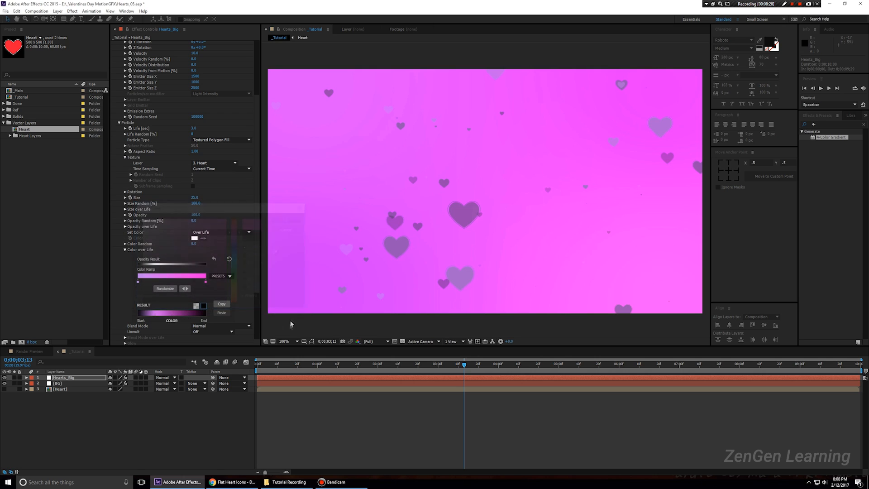
{"action": "double_click", "coordinate": [206, 281]}
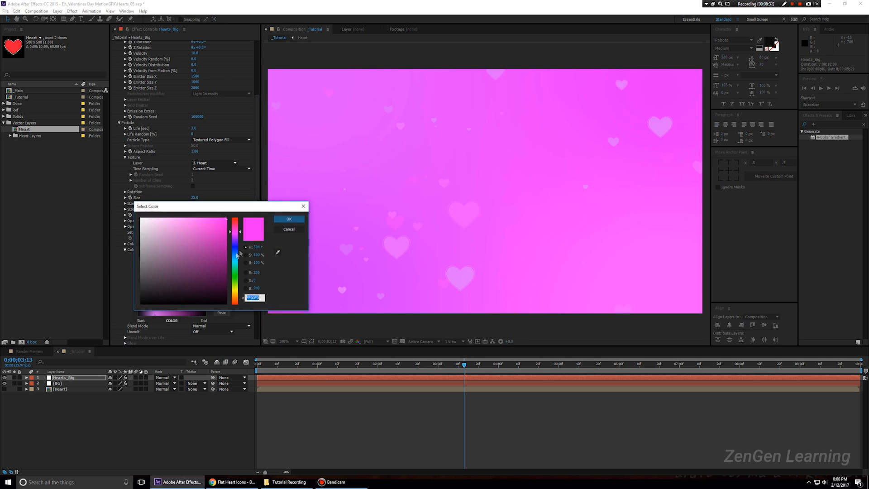
{"action": "left_click_drag", "start_coordinate": [236, 234], "coordinate": [237, 235]}
{"action": "left_click", "coordinate": [288, 219]}
- Preview the recolored hearts against the gradient from the first frame
{"action": "left_click_drag", "start_coordinate": [475, 253], "coordinate": [476, 254]}
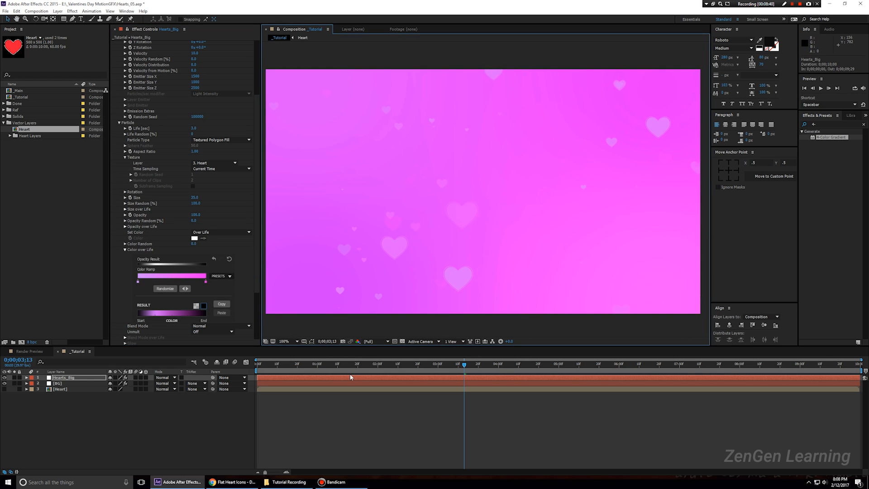
{"action": "key", "text": "Home"}
{"action": "key", "text": "space"}
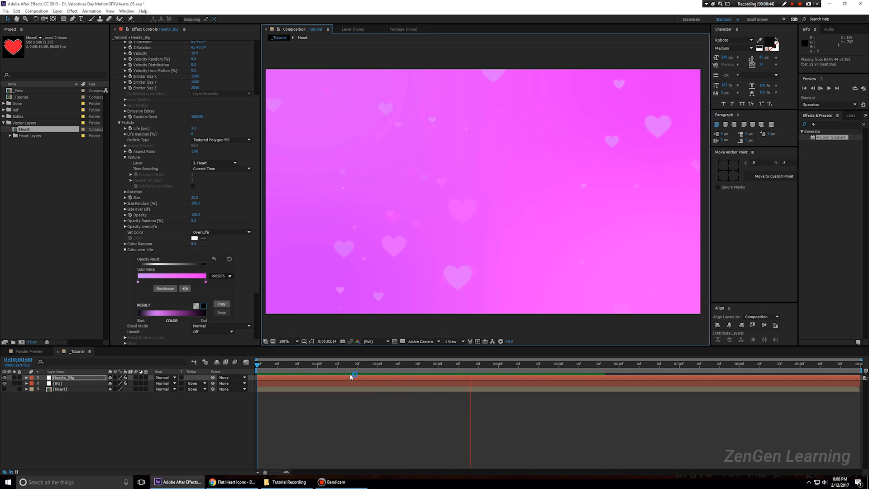
{"action": "key", "text": "space"}
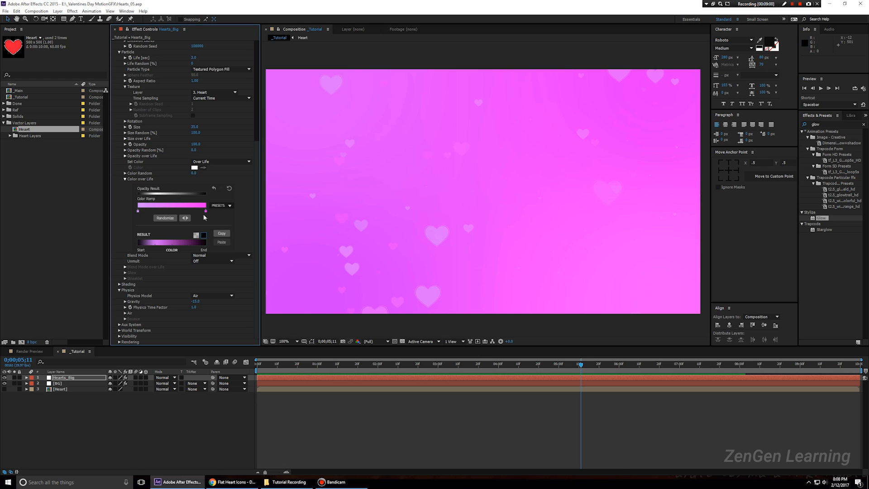
- Recolor the start stop of the Color over Life ramp to light pink FCA8FF and preview the hearts
{"action": "double_click", "coordinate": [206, 211]}
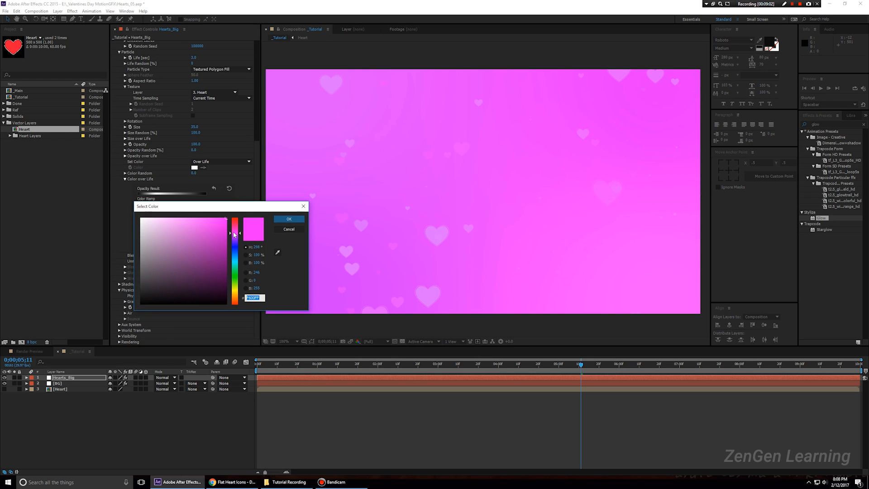
{"action": "left_click", "coordinate": [289, 219]}
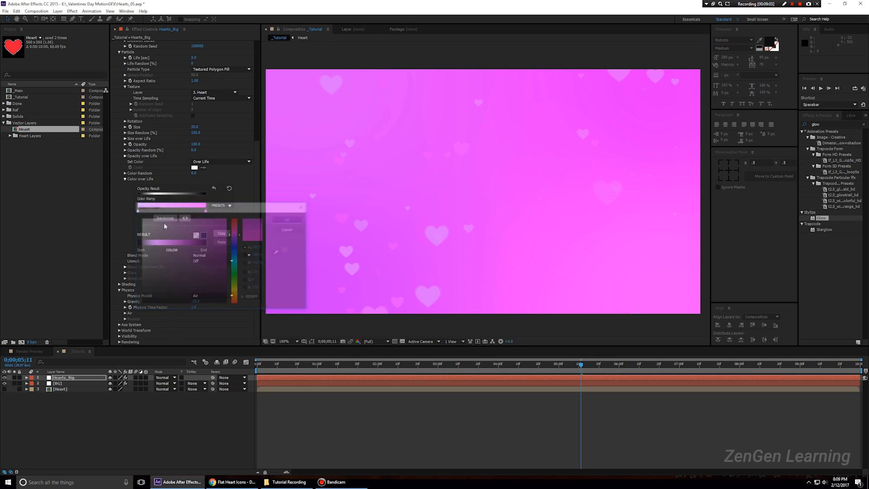
{"action": "double_click", "coordinate": [138, 211]}
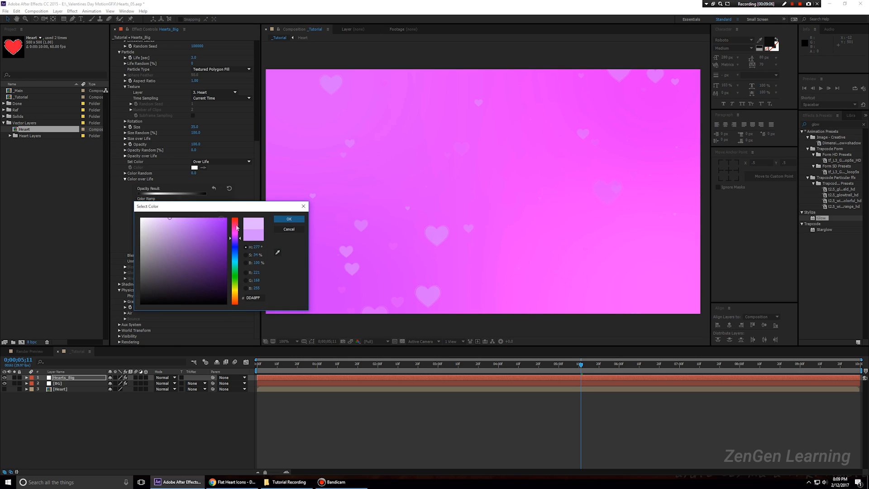
{"action": "left_click_drag", "start_coordinate": [236, 235], "coordinate": [236, 232]}
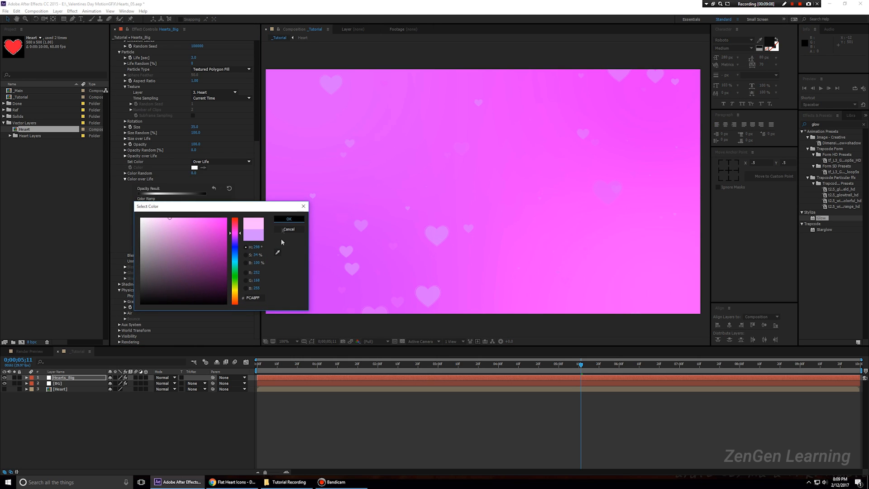
{"action": "left_click", "coordinate": [288, 219]}
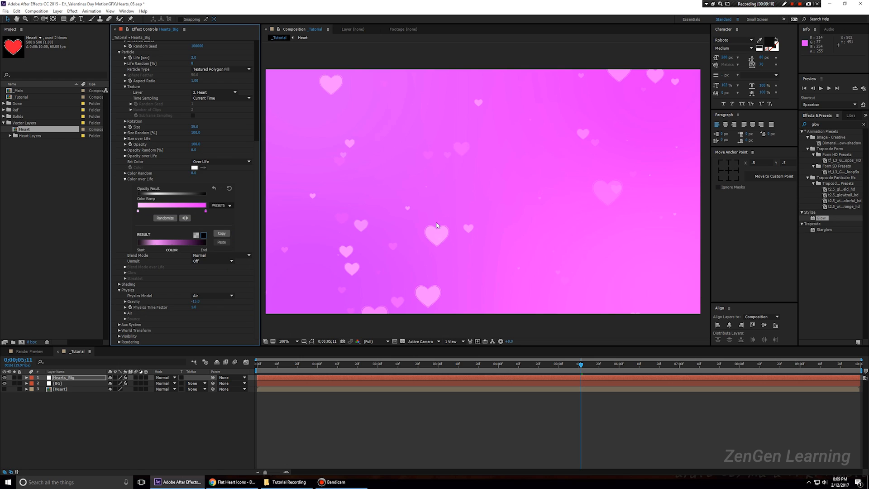
{"action": "key", "text": "space"}
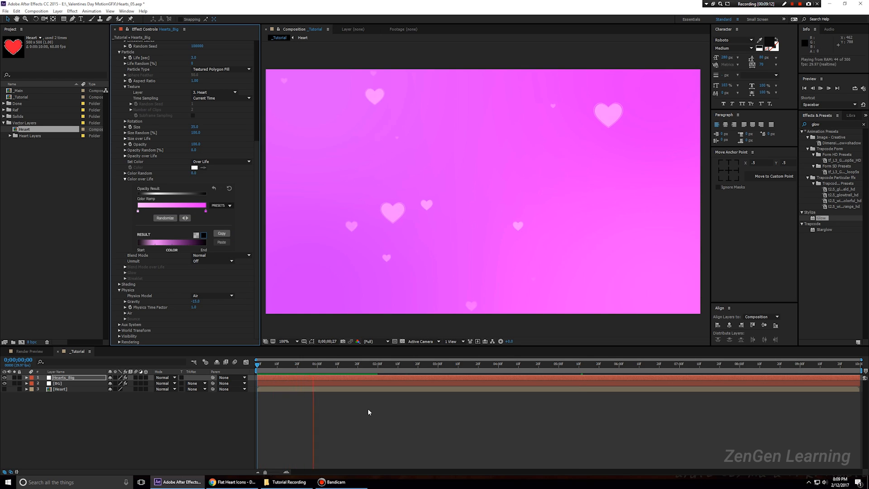
{"action": "key", "text": "space"}
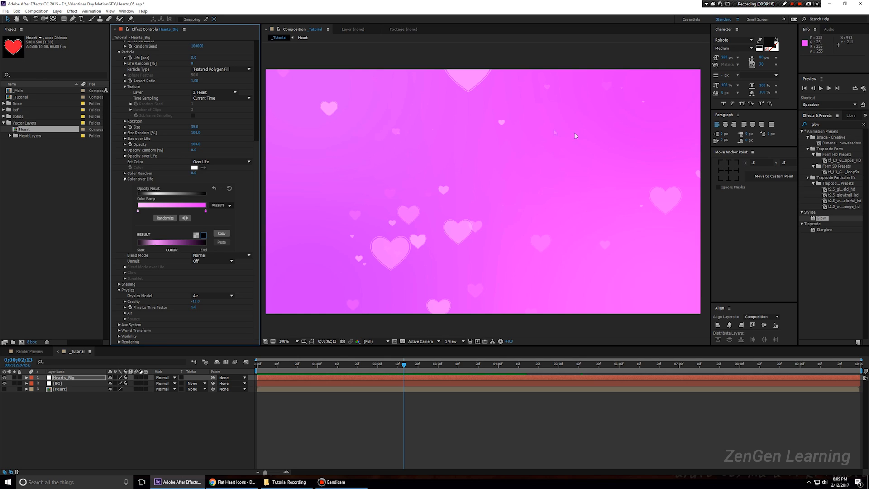
- Duplicate the Hearts_Big layer and set the copy's Particles/sec to 500
{"action": "left_click", "coordinate": [73, 421]}
{"action": "left_click", "coordinate": [67, 379]}
{"action": "key", "text": "ctrl+d"}
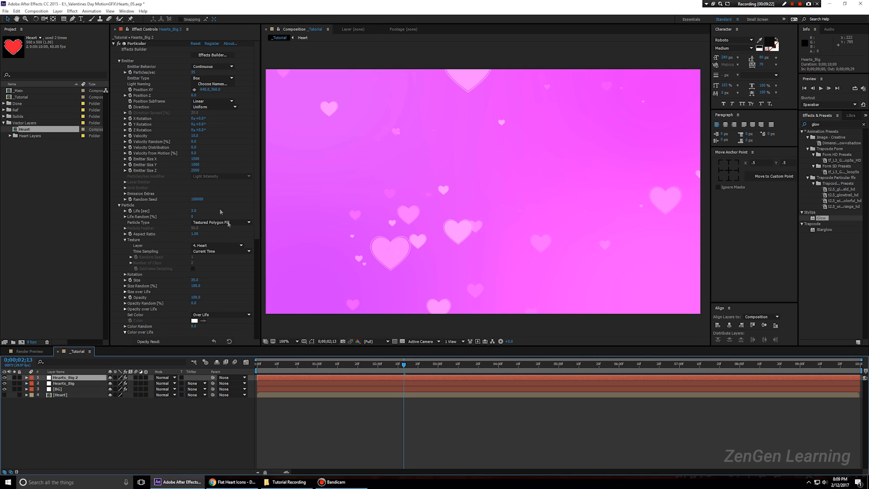
{"action": "scroll", "coordinate": [188, 231], "scroll_direction": "down", "scroll_amount": 1}
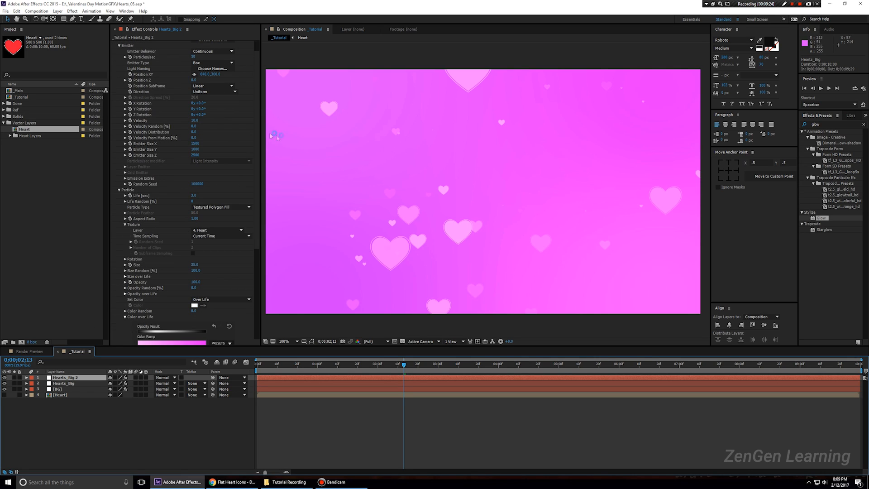
{"action": "scroll", "coordinate": [138, 82], "scroll_direction": "up", "scroll_amount": 1}
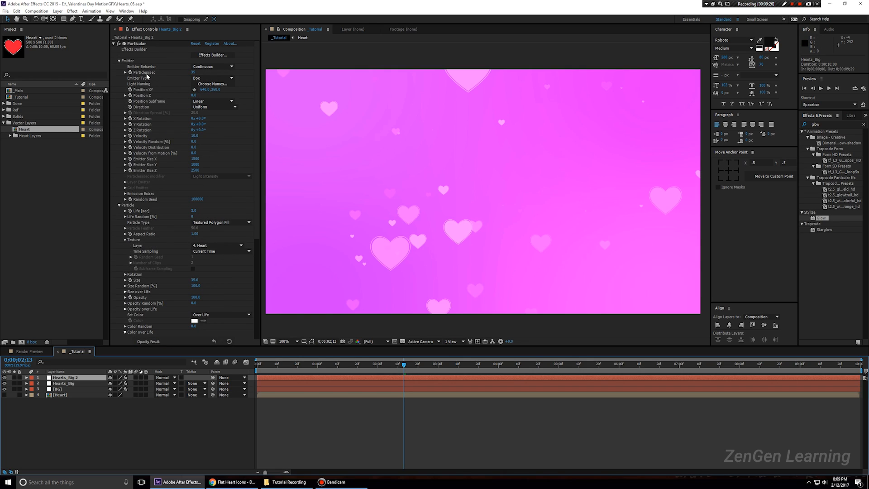
{"action": "left_click", "coordinate": [195, 72]}
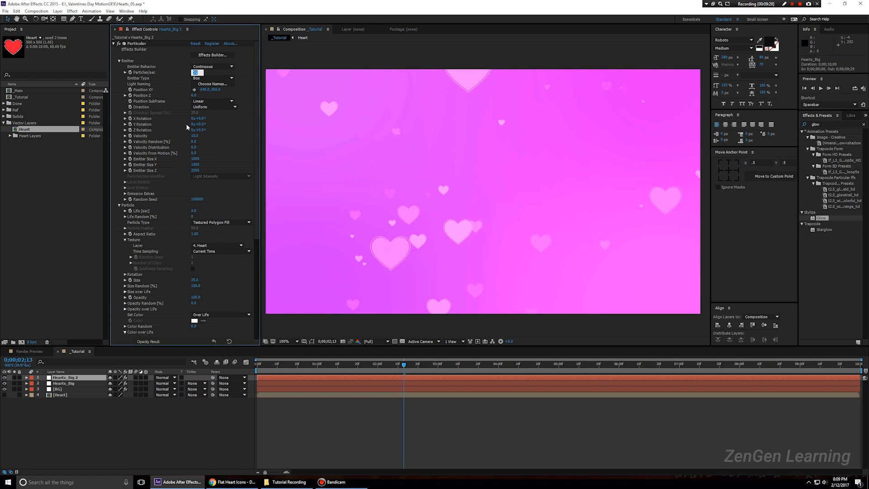
{"action": "type", "text": "500"}
{"action": "key", "text": "Return"}
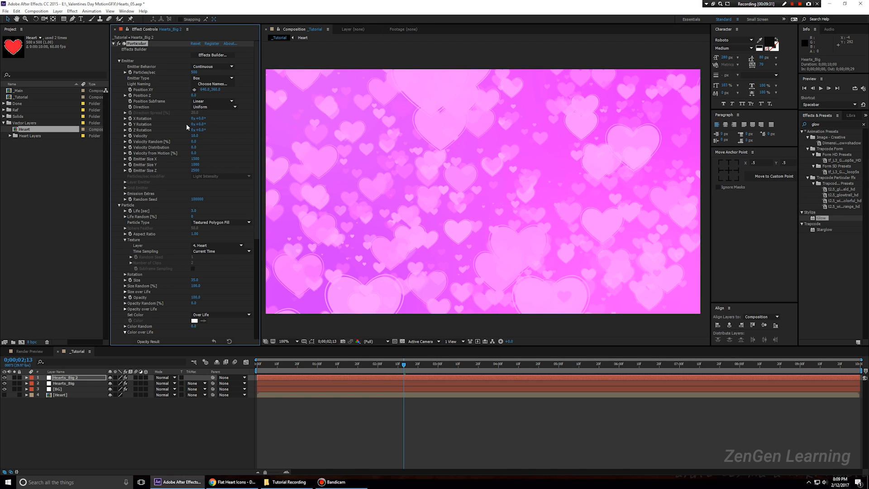
- Set the duplicated layer's particle Size to 10 and Size Random to 50%
{"action": "scroll", "coordinate": [168, 178], "scroll_direction": "down", "scroll_amount": 5}
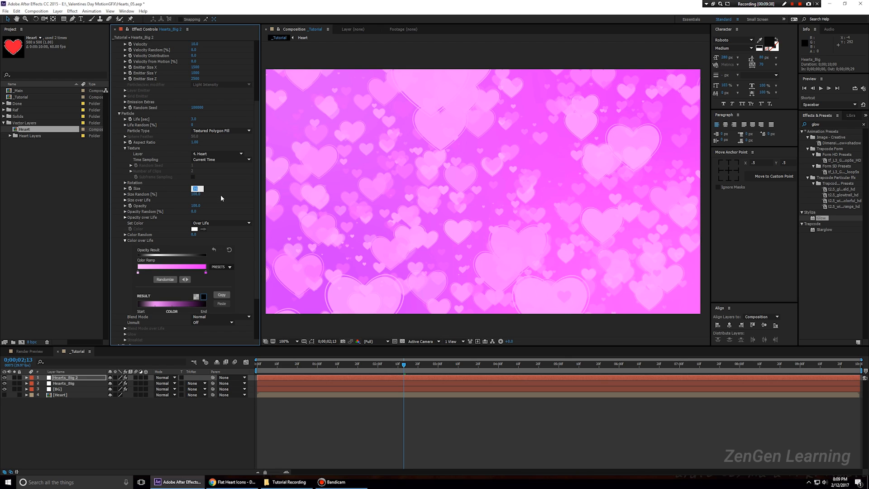
{"action": "type", "text": "10"}
{"action": "key", "text": "Return"}
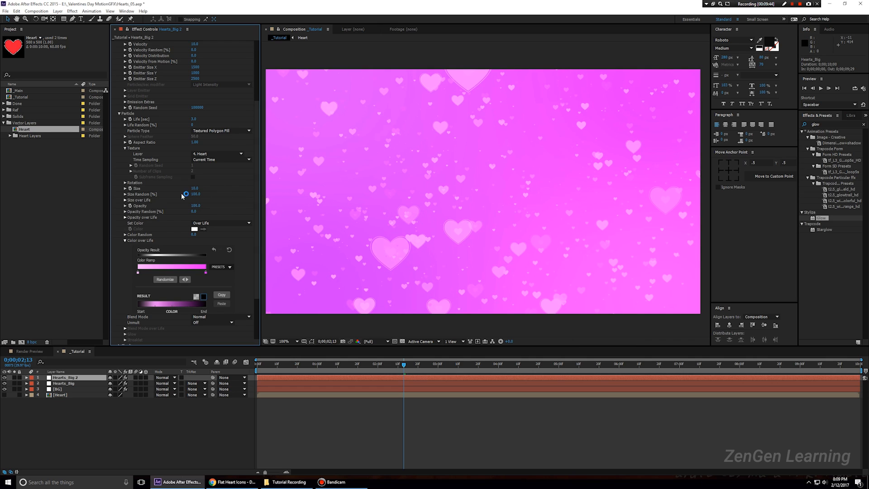
{"action": "left_click", "coordinate": [196, 194]}
{"action": "key", "text": "Return"}
- Preview the animation with both heart layers, replaying it from the first frame
{"action": "key", "text": "space"}
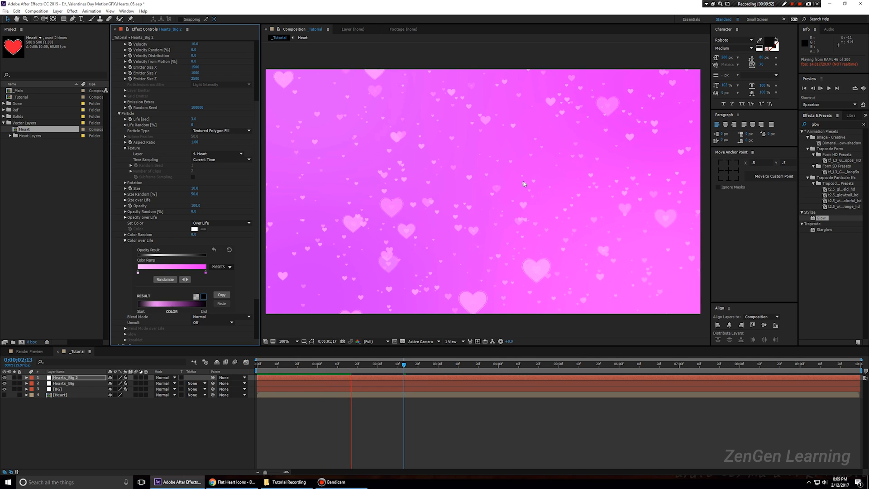
{"action": "left_click", "coordinate": [482, 255]}
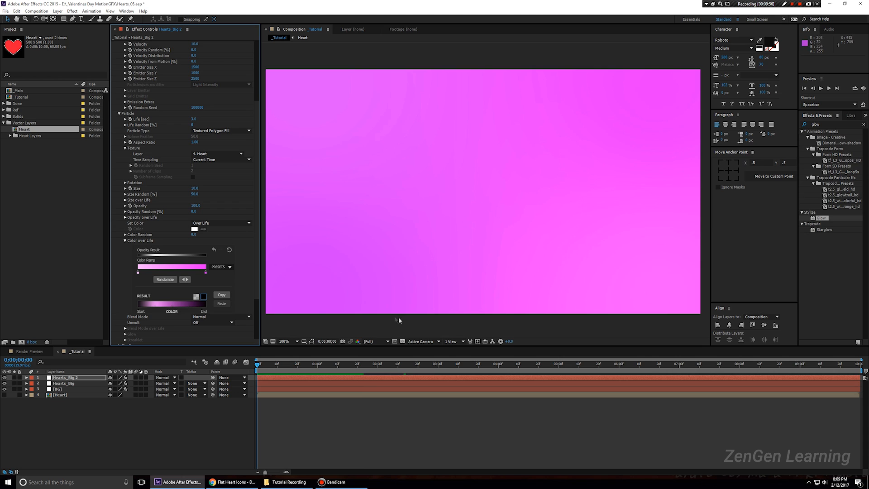
{"action": "key", "text": "space"}
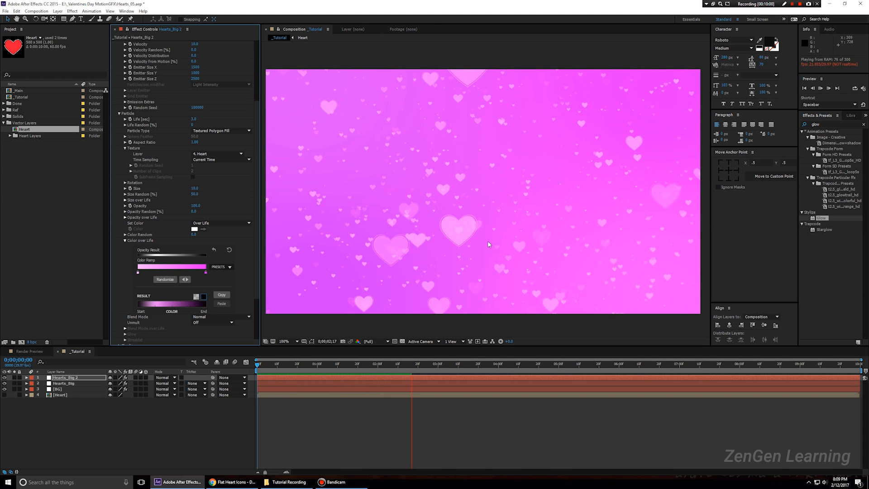
{"action": "key", "text": "Home"}
{"action": "key", "text": "space"}
{"action": "key", "text": "space"}
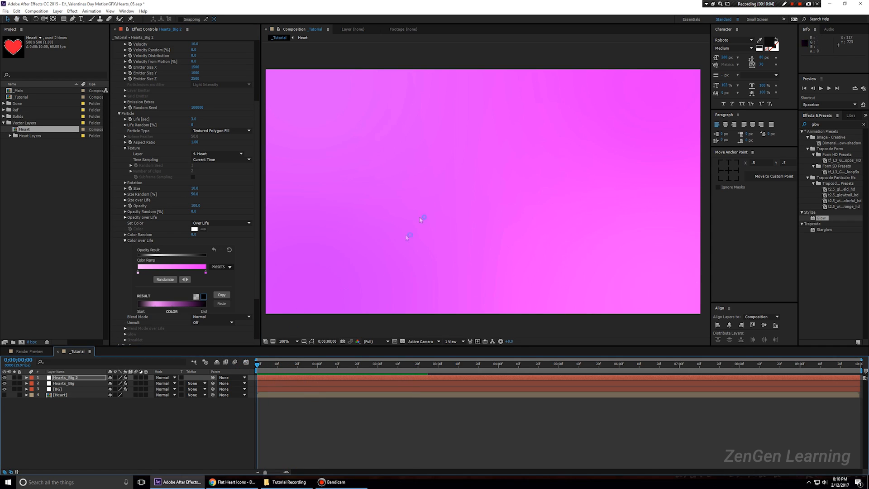
- Set the duplicated heart layer's Pre Run under Emission Extras to 100
{"action": "scroll", "coordinate": [159, 146], "scroll_direction": "up", "scroll_amount": 5}
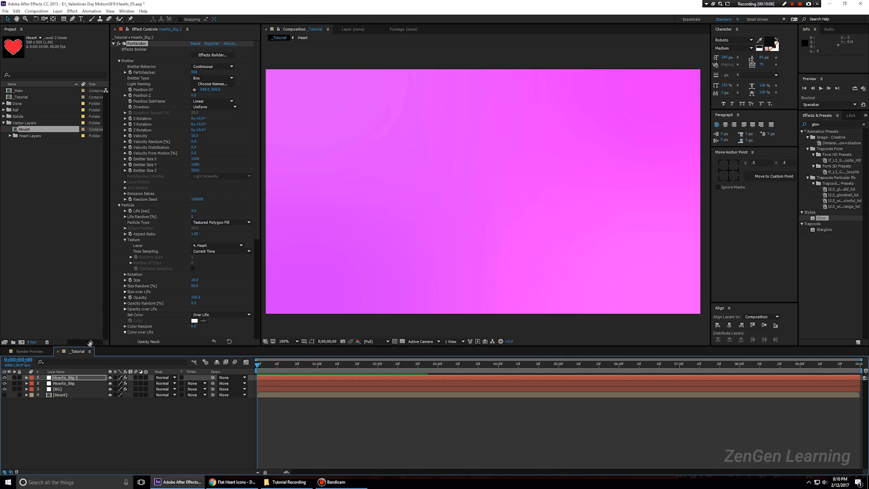
{"action": "left_click", "coordinate": [77, 378]}
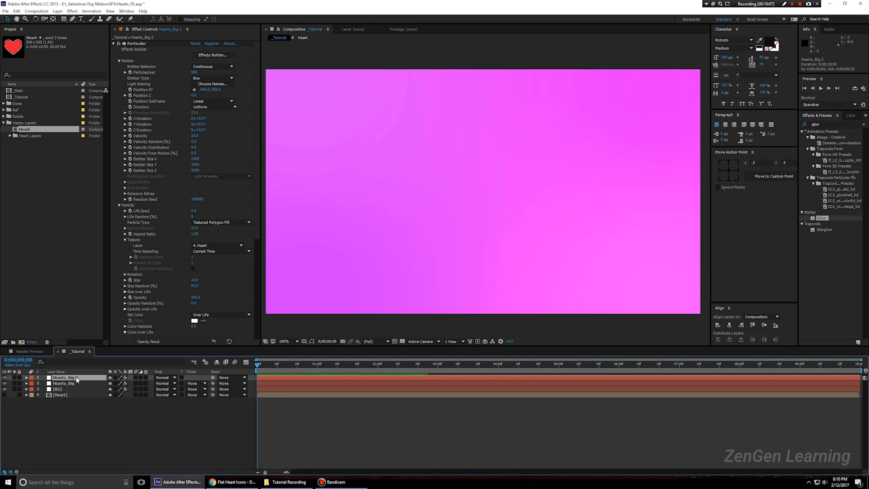
{"action": "left_click", "coordinate": [125, 194]}
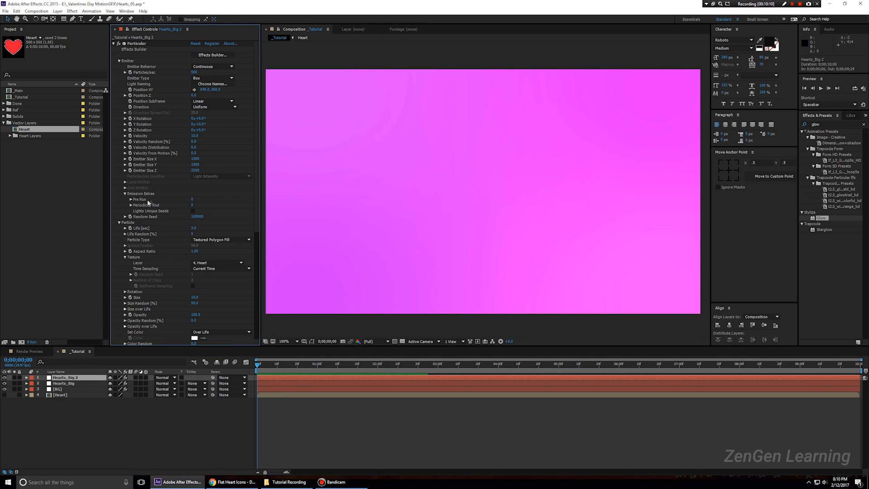
{"action": "left_click_drag", "start_coordinate": [193, 201], "coordinate": [429, 223]}
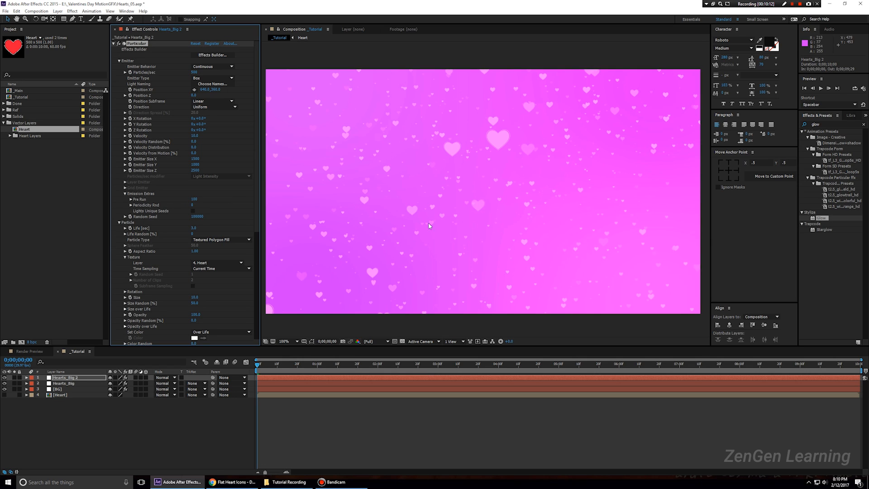
- Set the Hearts_Big layer's Pre Run under Emission Extras to 100
{"action": "left_click", "coordinate": [71, 383]}
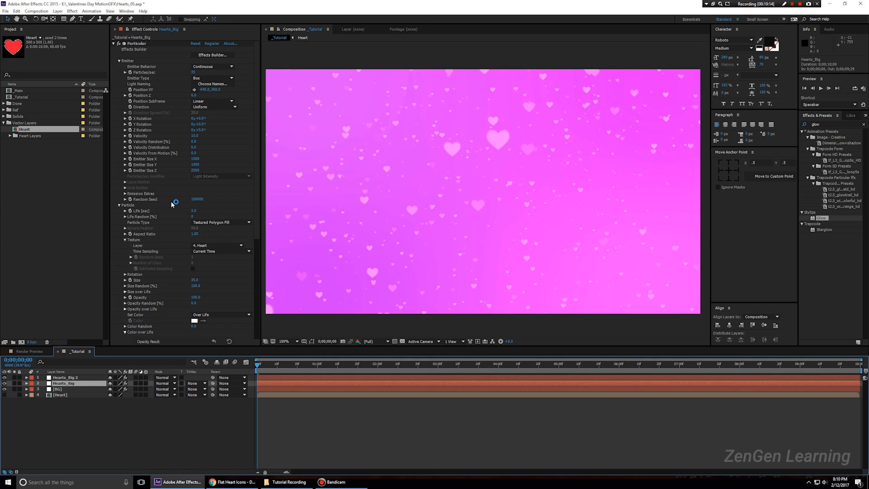
{"action": "left_click", "coordinate": [126, 194]}
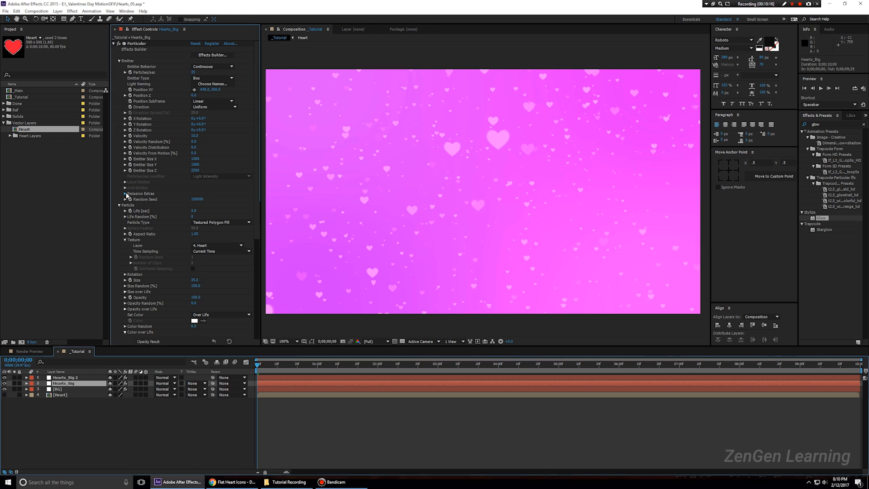
{"action": "left_click_drag", "start_coordinate": [191, 199], "coordinate": [235, 201]}
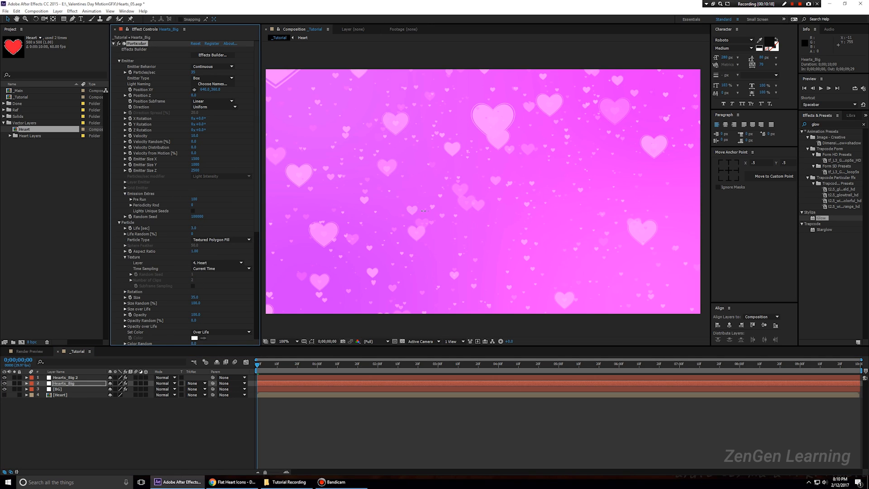
- Rename the Hearts_Big 2 layer as Hearts_Medium
{"action": "left_click", "coordinate": [76, 379]}
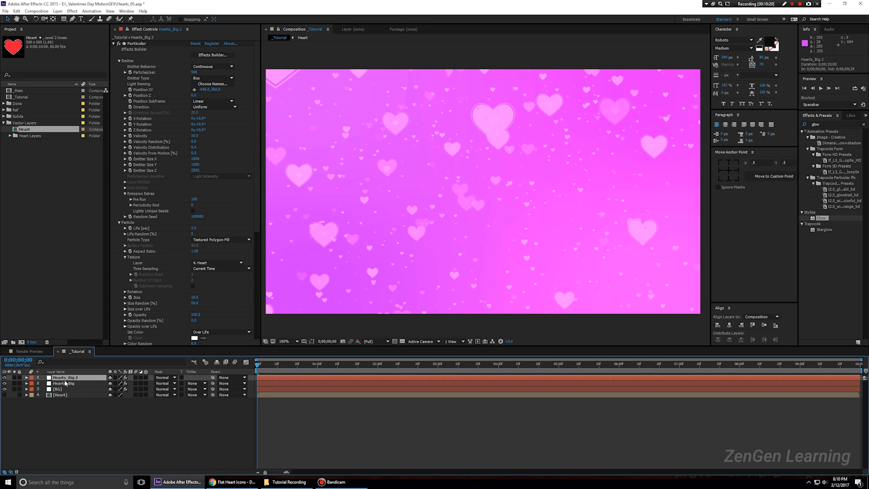
{"action": "right_click", "coordinate": [72, 379]}
{"action": "left_click", "coordinate": [82, 373]}
{"action": "left_click_drag", "start_coordinate": [69, 377], "coordinate": [166, 397]}
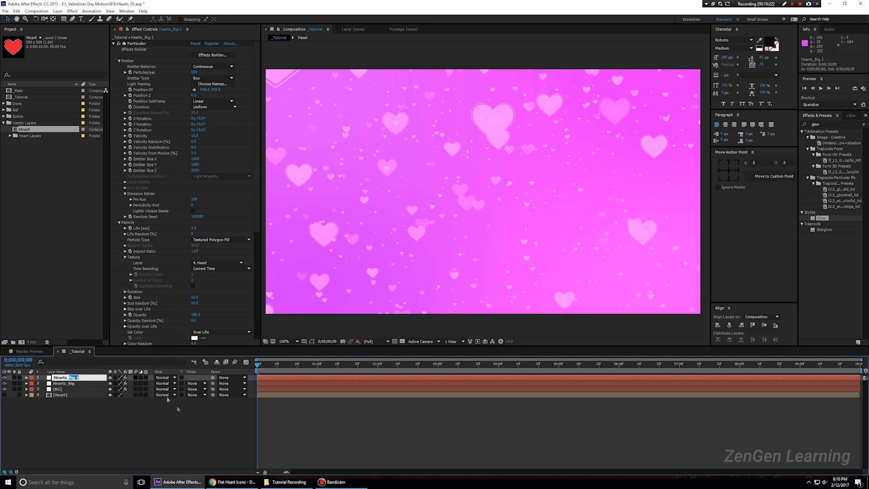
{"action": "type", "text": "Medium"}
{"action": "key", "text": "Return"}
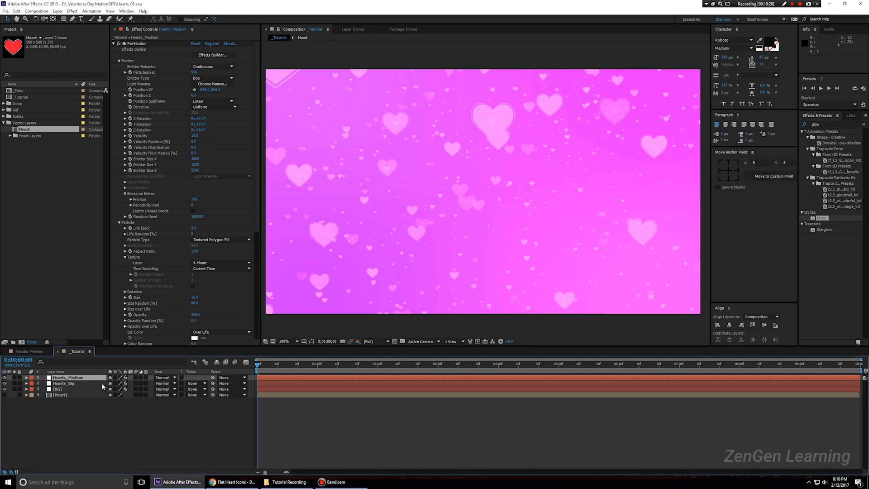
- Duplicate the Hearts_Medium layer and rename the copy as Hearts_Small
{"action": "left_click", "coordinate": [90, 380]}
{"action": "key", "text": "ctrl+d"}
{"action": "right_click", "coordinate": [82, 378]}
{"action": "left_click", "coordinate": [86, 373]}
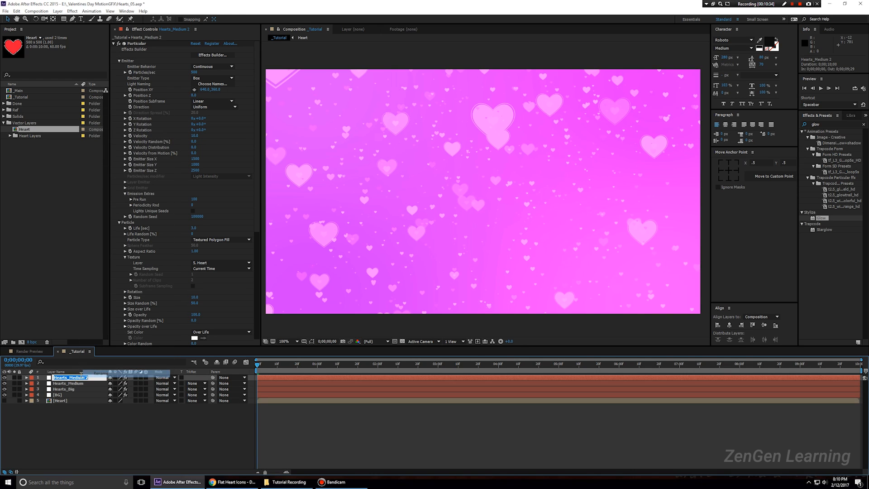
{"action": "left_click", "coordinate": [67, 377]}
{"action": "key", "text": "Delete"}
{"action": "key", "text": "Delete"}
{"action": "key", "text": "Delete"}
{"action": "key", "text": "Delete"}
{"action": "key", "text": "Delete"}
{"action": "key", "text": "Delete"}
{"action": "key", "text": "Delete"}
{"action": "key", "text": "Delete"}
{"action": "type", "text": "Small"}
{"action": "key", "text": "Return"}
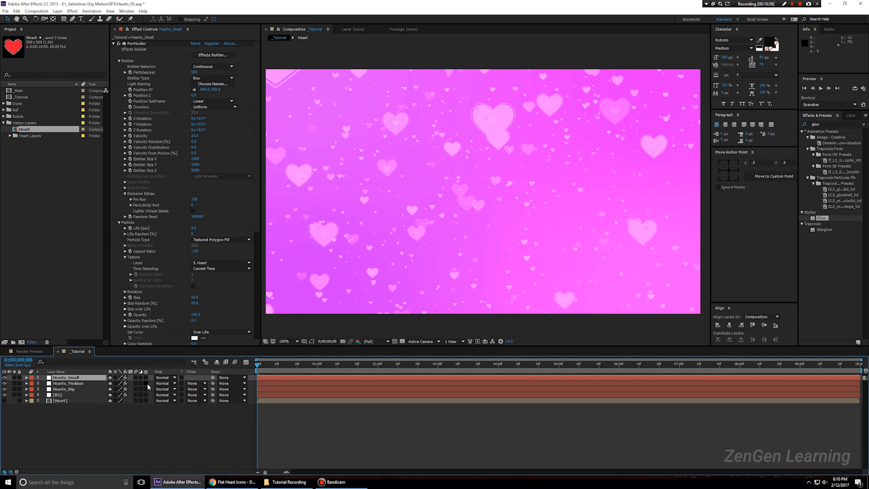
- Try Particles/sec values of 1500 and 3000 on the Hearts_Small layer
{"action": "left_click", "coordinate": [194, 71]}
{"action": "type", "text": "15"}
{"action": "key", "text": "Return"}
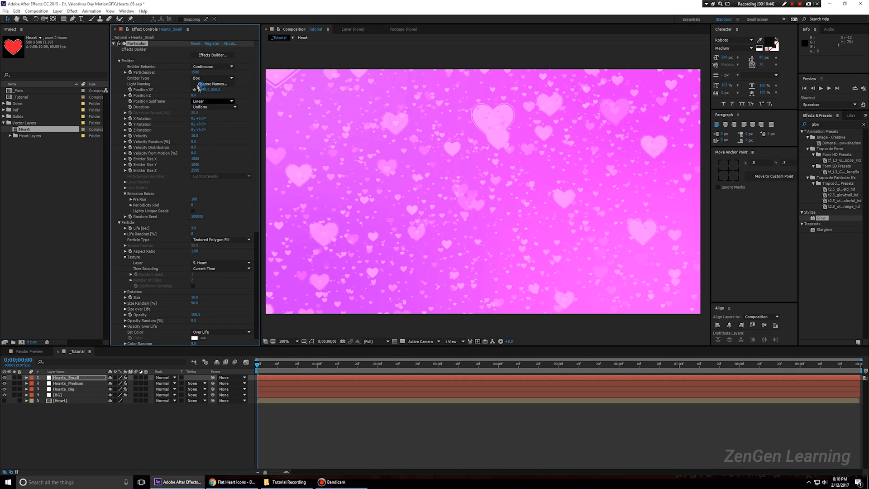
{"action": "left_click", "coordinate": [195, 72]}
{"action": "type", "text": "30"}
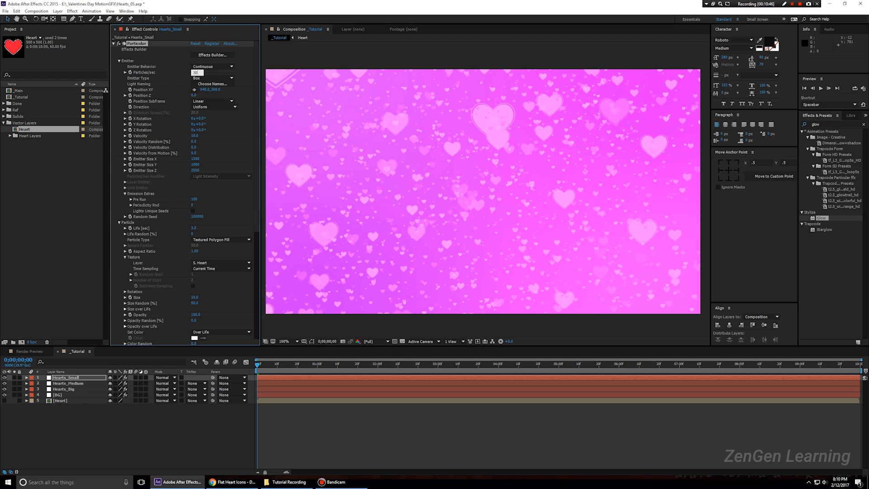
{"action": "key", "text": "Return"}
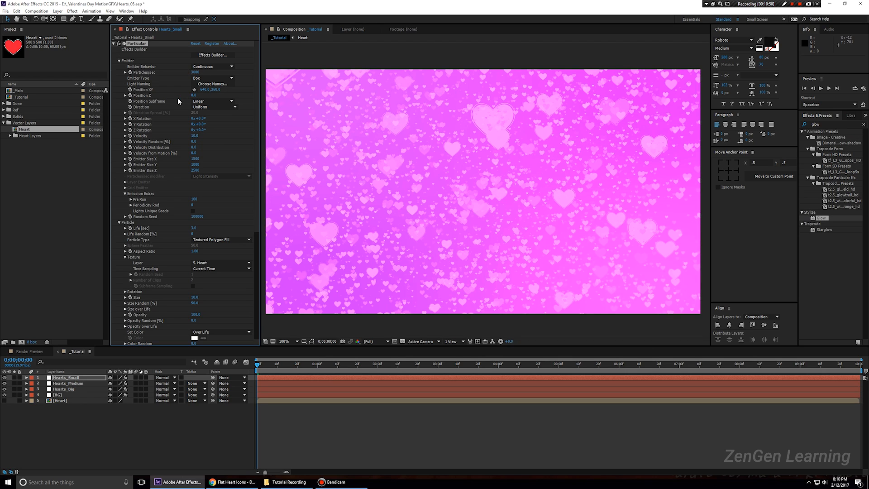
- Set the Hearts_Small layer's Particles/sec to 2000
{"action": "left_click", "coordinate": [196, 72]}
{"action": "type", "text": "2000"}
{"action": "key", "text": "Return"}
- Try a particle Size of 3 for the Hearts_Small layer and settle on 5
{"action": "scroll", "coordinate": [155, 276], "scroll_direction": "down", "scroll_amount": 1}
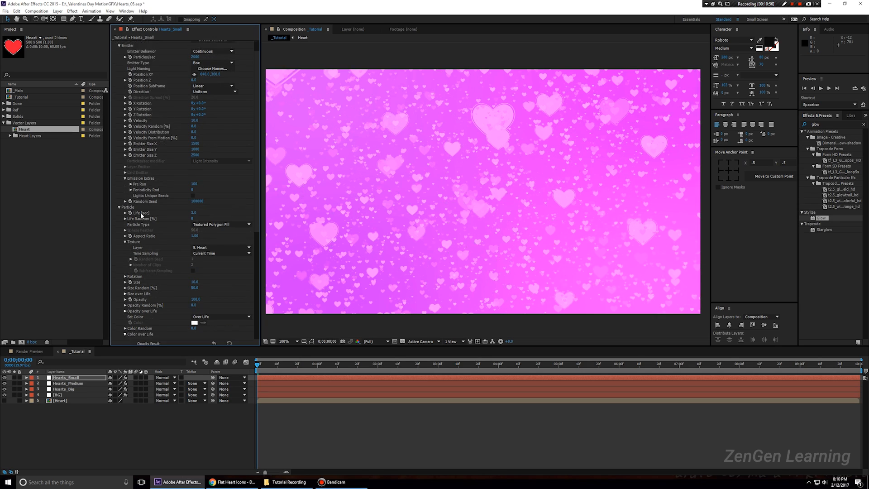
{"action": "left_click", "coordinate": [195, 281]}
{"action": "type", "text": "3"}
{"action": "key", "text": "Return"}
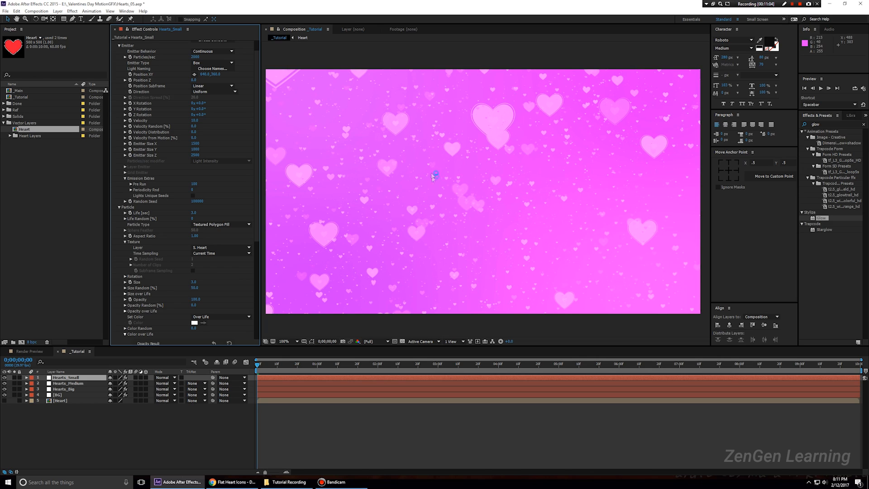
{"action": "left_click_drag", "start_coordinate": [191, 284], "coordinate": [224, 284]}
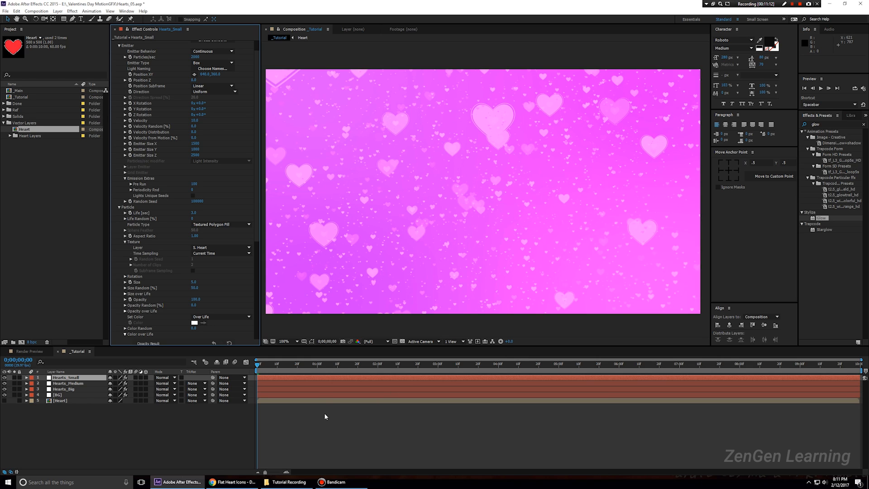
- Preview the animation with all three heart layers from near the start of the timeline
{"action": "key", "text": "End"}
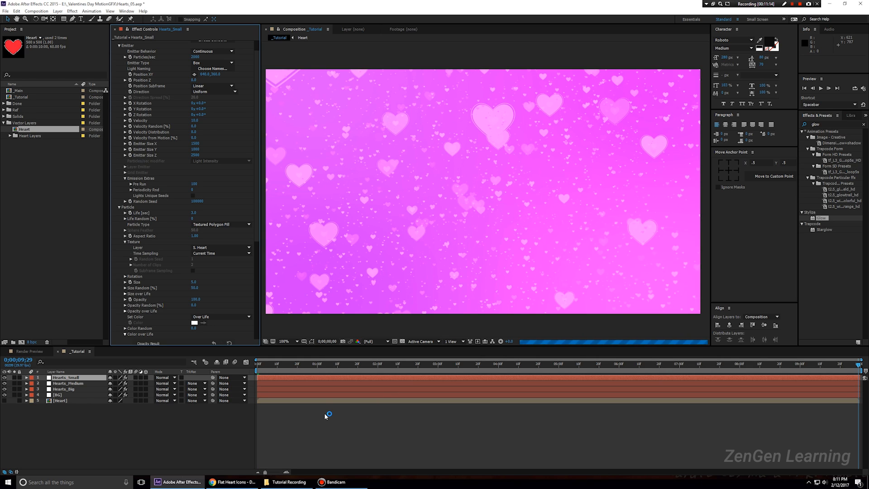
{"action": "key", "text": "space"}
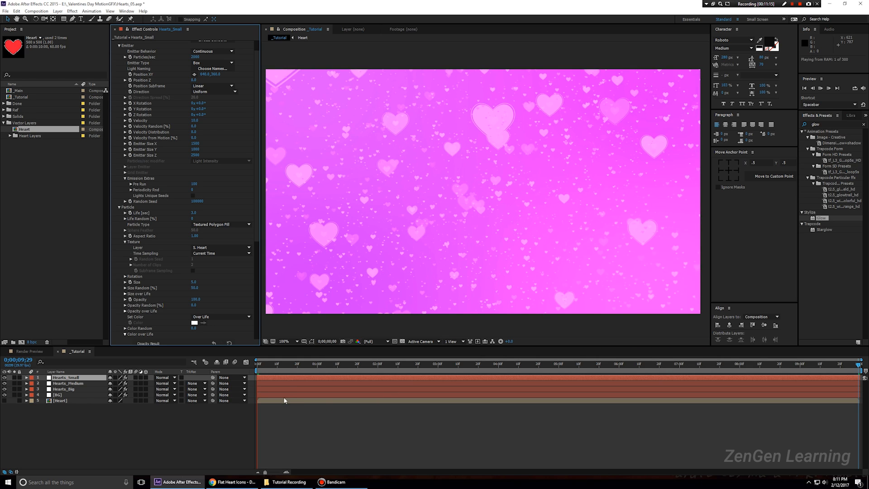
{"action": "left_click", "coordinate": [265, 365]}
{"action": "key", "text": "space"}
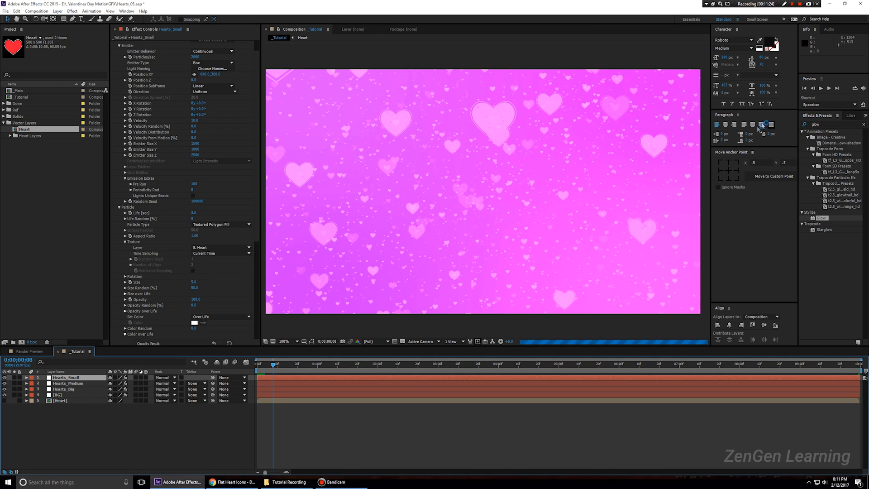
{"action": "key", "text": "Home"}
{"action": "left_click", "coordinate": [156, 436]}
{"action": "left_click", "coordinate": [265, 364]}
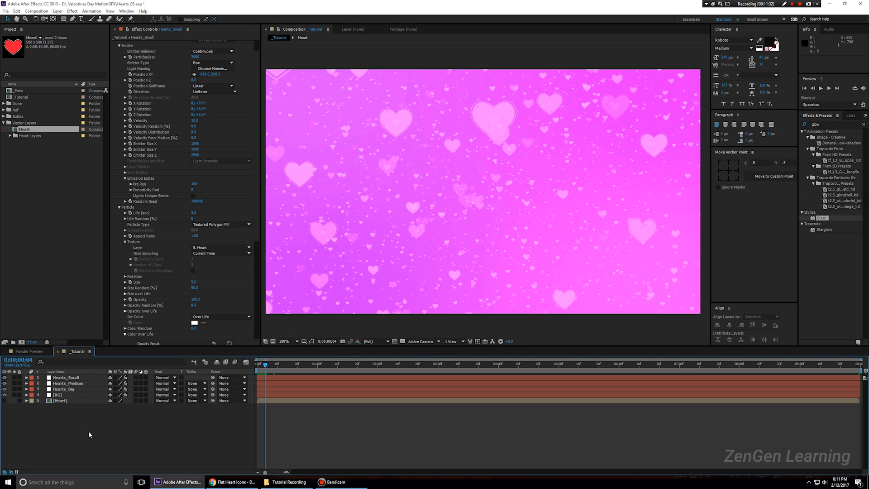
- Add a two-node camera with the 28mm preset and depth of field enabled
{"action": "right_click", "coordinate": [141, 426]}
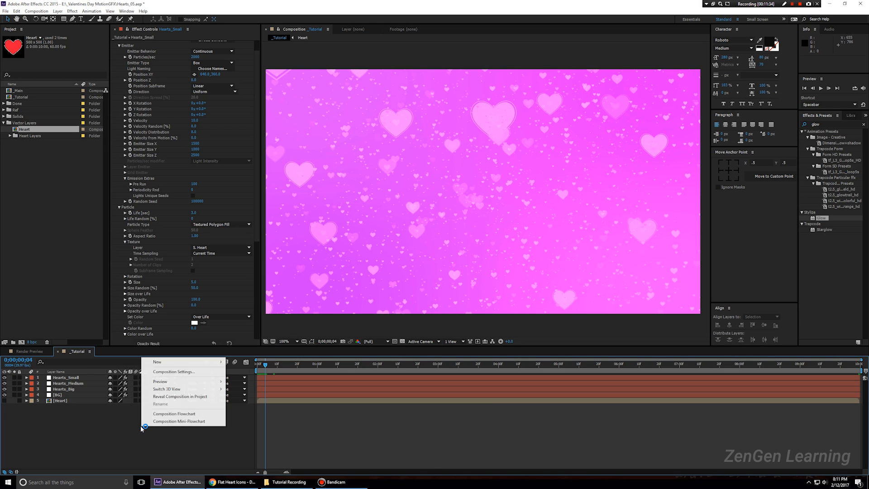
{"action": "mouse_move", "coordinate": [223, 365]}
{"action": "left_click", "coordinate": [243, 394]}
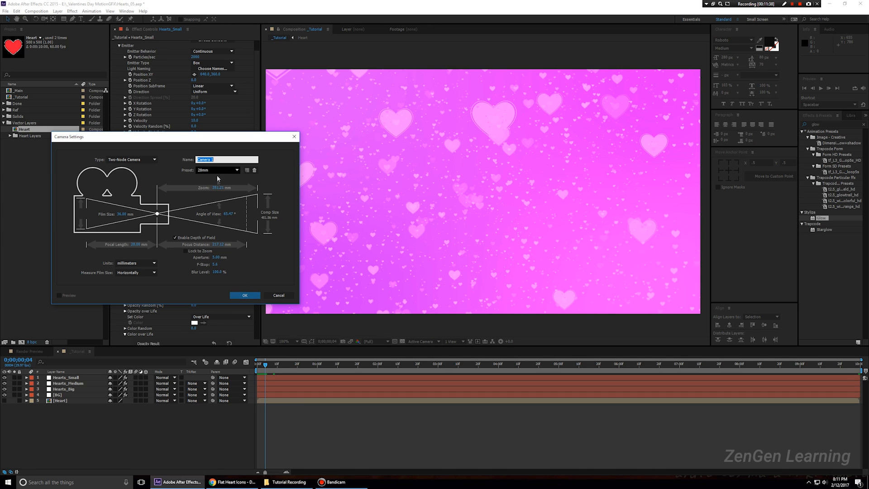
{"action": "left_click", "coordinate": [244, 295]}
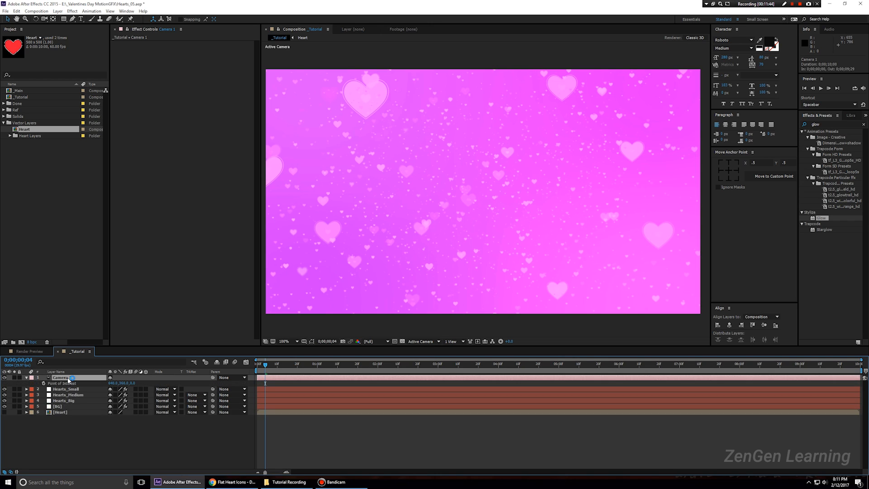
- Reveal Camera 1's camera options and set its Aperture to 150 pixels
{"action": "key", "text": "a"}
{"action": "key", "text": "a"}
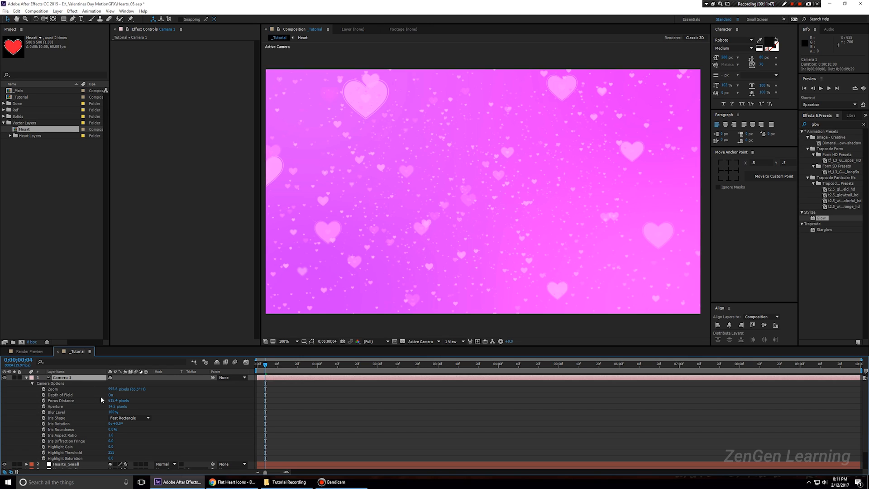
{"action": "left_click", "coordinate": [65, 395]}
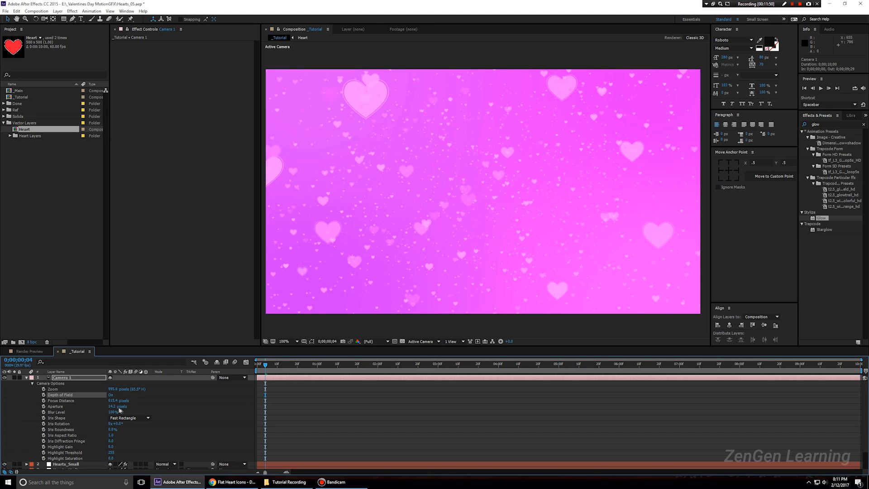
{"action": "left_click", "coordinate": [70, 407]}
{"action": "left_click", "coordinate": [111, 406]}
{"action": "type", "text": "150"}
{"action": "key", "text": "Return"}
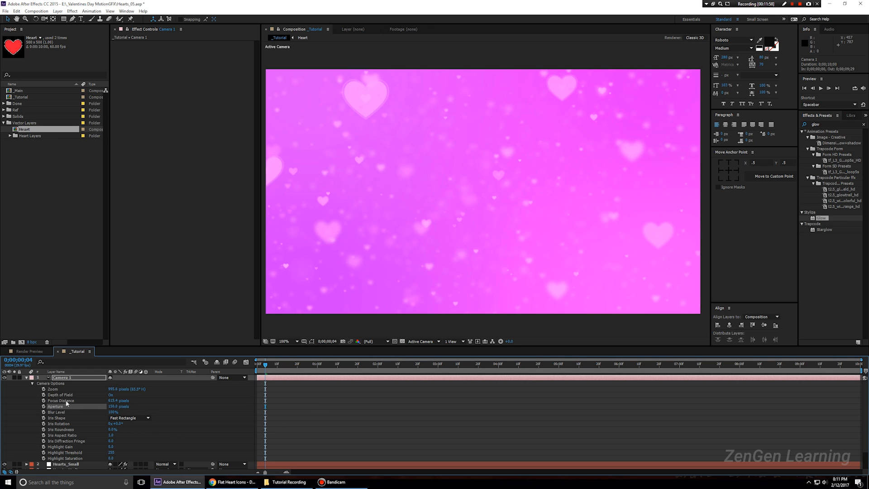
- Inspect the blur on the large heart and try increasing Camera 1's Focus Distance to about 945 pixels and higher
{"action": "left_click", "coordinate": [113, 401]}
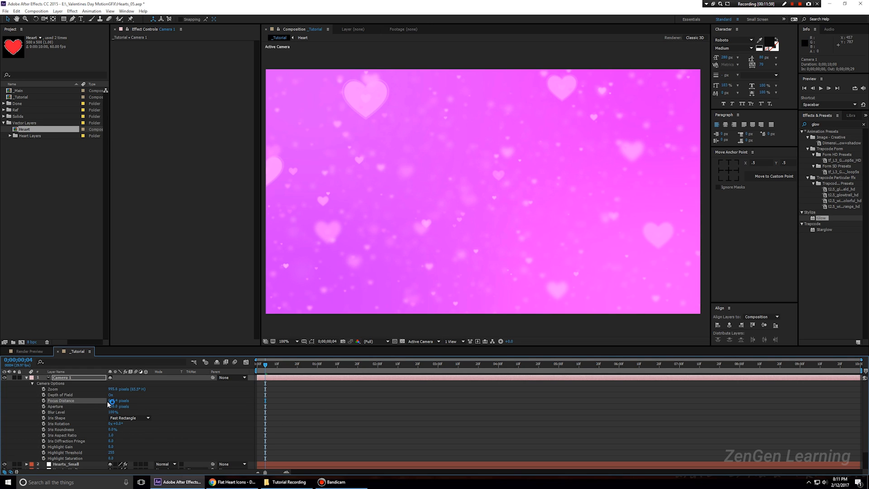
{"action": "left_click", "coordinate": [184, 409]}
{"action": "left_click_drag", "start_coordinate": [442, 172], "coordinate": [538, 281]}
{"action": "scroll", "coordinate": [441, 195], "scroll_direction": "up", "scroll_amount": 1}
{"action": "left_click_drag", "start_coordinate": [440, 221], "coordinate": [414, 155]}
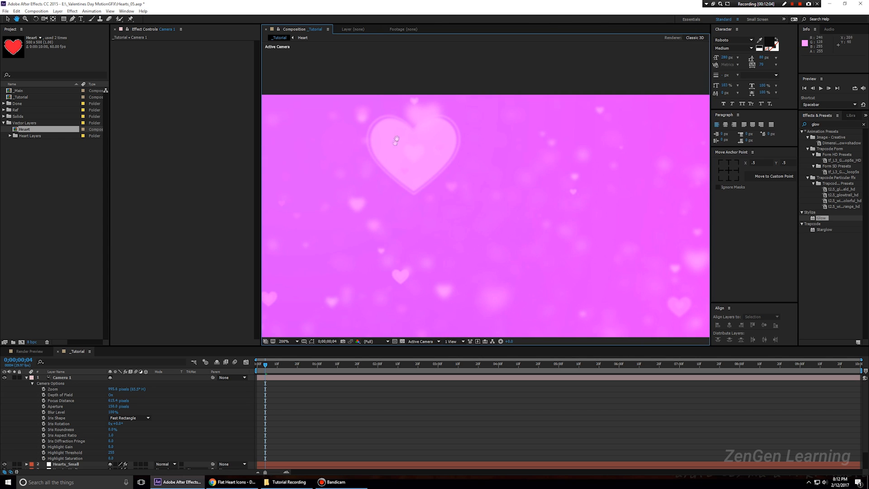
{"action": "scroll", "coordinate": [405, 95], "scroll_direction": "down", "scroll_amount": 1}
{"action": "left_click_drag", "start_coordinate": [405, 95], "coordinate": [453, 138]}
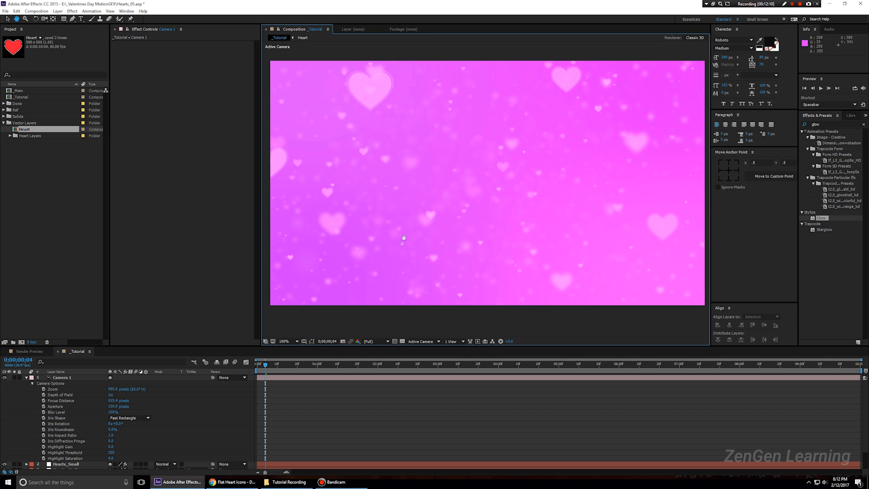
{"action": "key", "text": "v"}
{"action": "left_click_drag", "start_coordinate": [117, 401], "coordinate": [166, 400]}
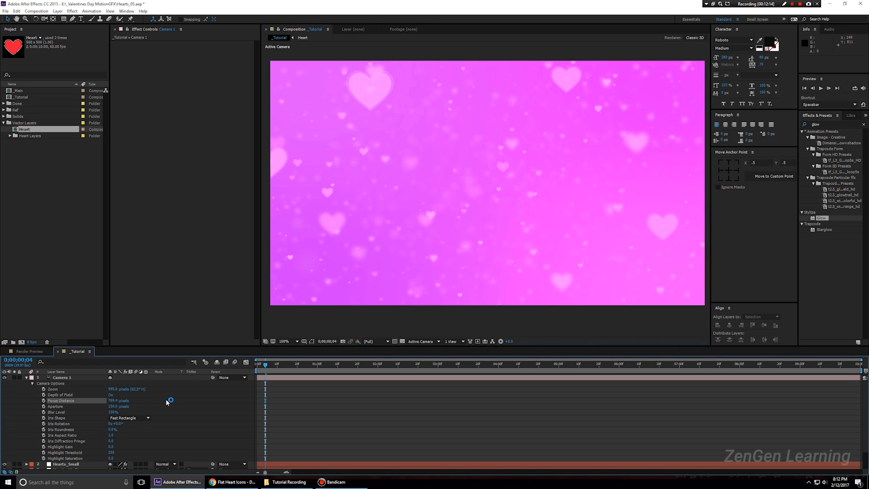
{"action": "left_click_drag", "start_coordinate": [111, 403], "coordinate": [180, 404]}
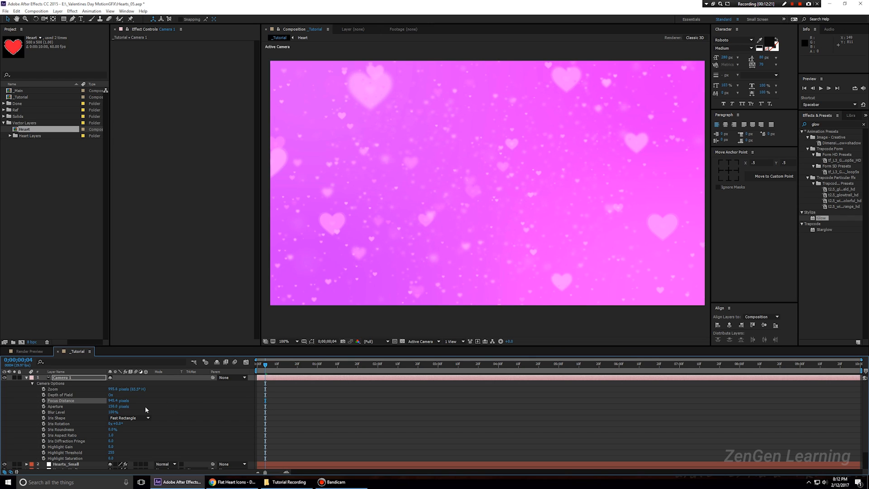
{"action": "left_click_drag", "start_coordinate": [115, 401], "coordinate": [181, 405]}
- Try Focus Distance values of 600 and 500 pixels on Camera 1 while checking the large heart's sharpness
{"action": "left_click", "coordinate": [111, 401]}
{"action": "type", "text": "600"}
{"action": "key", "text": "Return"}
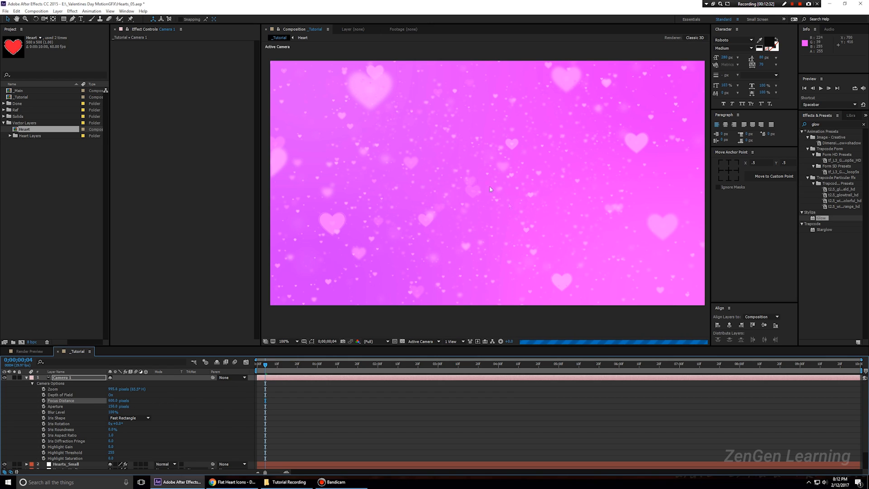
{"action": "scroll", "coordinate": [375, 104], "scroll_direction": "up", "scroll_amount": 2}
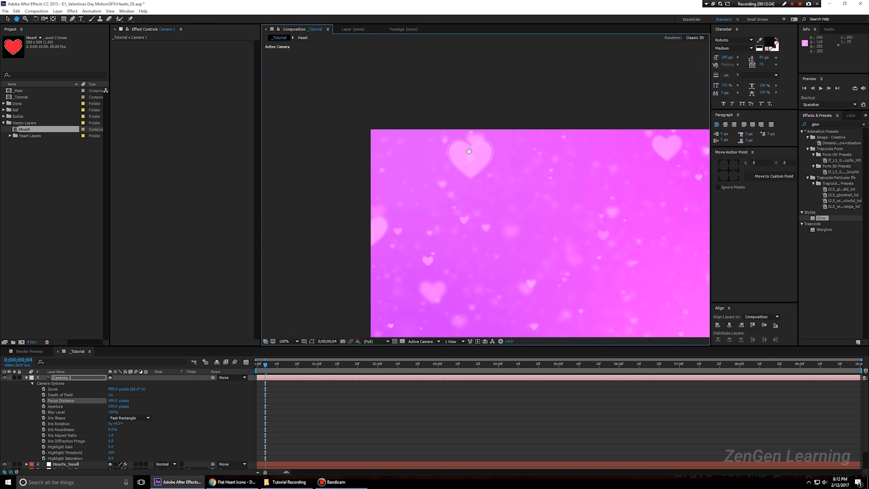
{"action": "left_click", "coordinate": [108, 402]}
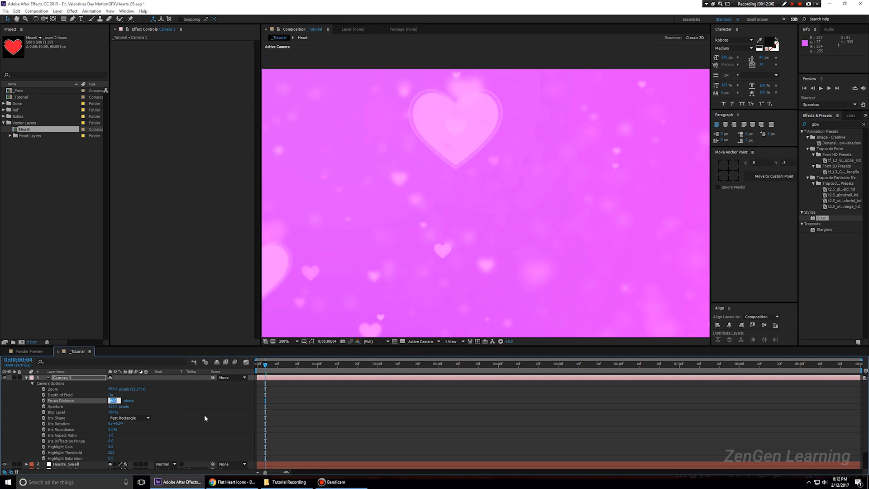
{"action": "type", "text": "500"}
{"action": "key", "text": "Return"}
- Set Camera 1's Focus Distance to 1200 pixels and collapse its properties in the timeline
{"action": "scroll", "coordinate": [467, 197], "scroll_direction": "down", "scroll_amount": 2}
{"action": "left_click_drag", "start_coordinate": [508, 229], "coordinate": [413, 169]}
{"action": "left_click", "coordinate": [113, 401]}
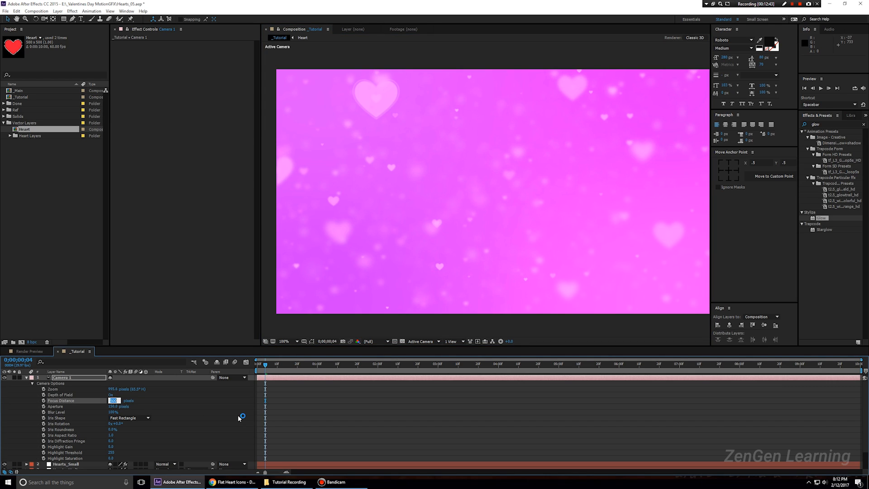
{"action": "type", "text": "1200"}
{"action": "key", "text": "Return"}
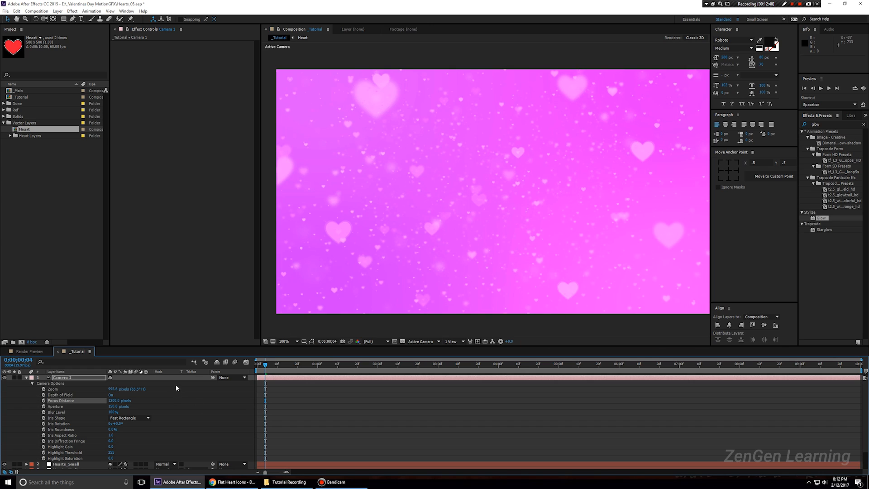
{"action": "key", "text": "u"}
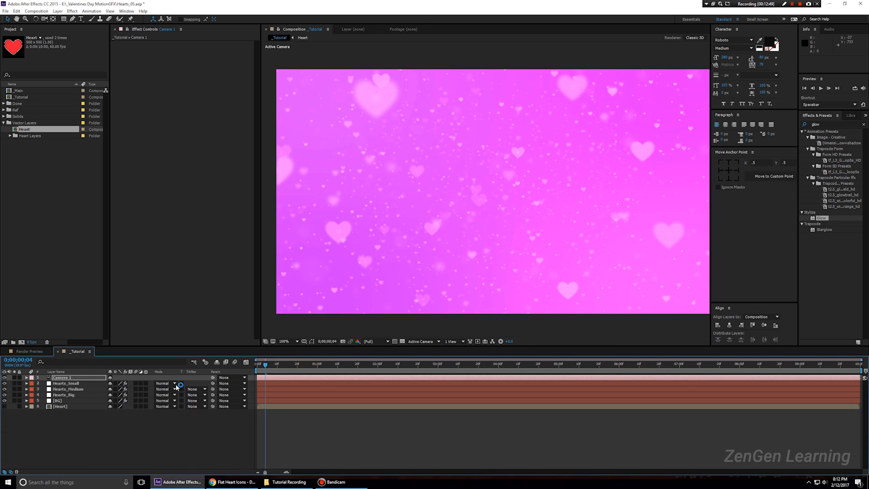
- Set Particles/sec to 750 on the Hearts_Medium layer and check the heart density in the composition
{"action": "left_click", "coordinate": [77, 389]}
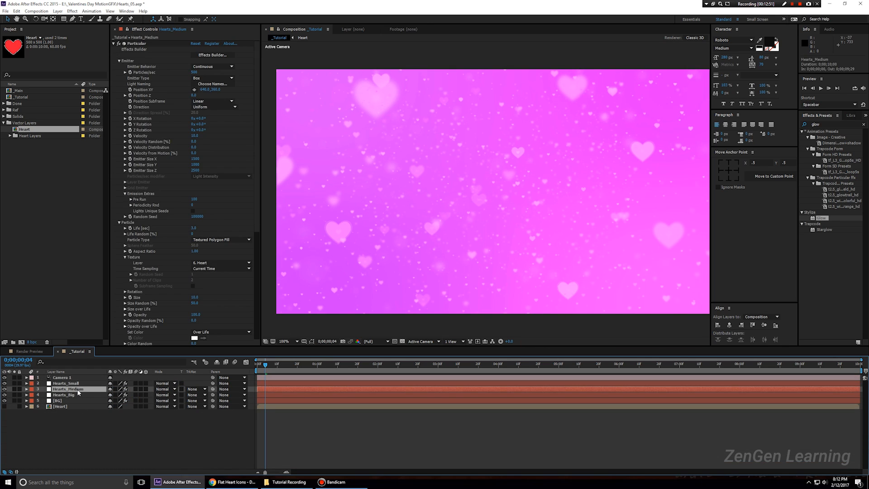
{"action": "left_click", "coordinate": [194, 72]}
{"action": "type", "text": "750"}
{"action": "key", "text": "Return"}
{"action": "left_click_drag", "start_coordinate": [569, 217], "coordinate": [565, 215]}
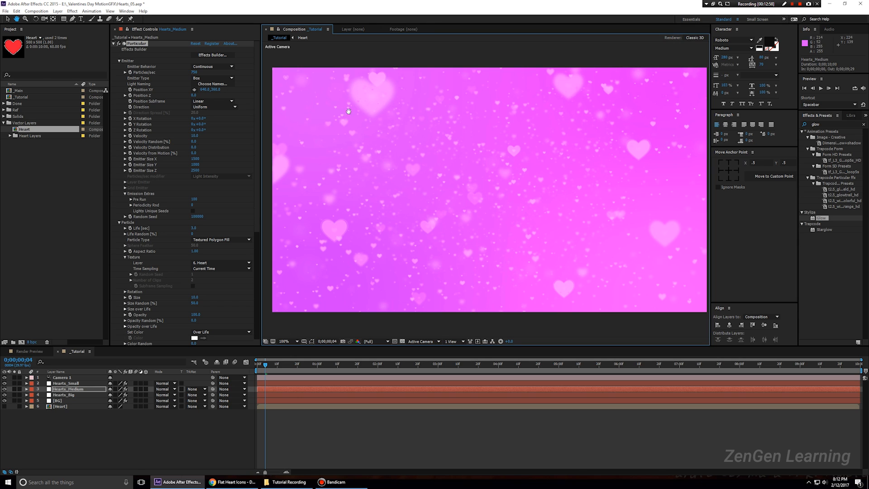
{"action": "scroll", "coordinate": [384, 167], "scroll_direction": "up", "scroll_amount": 1}
{"action": "scroll", "coordinate": [385, 167], "scroll_direction": "down", "scroll_amount": 1}
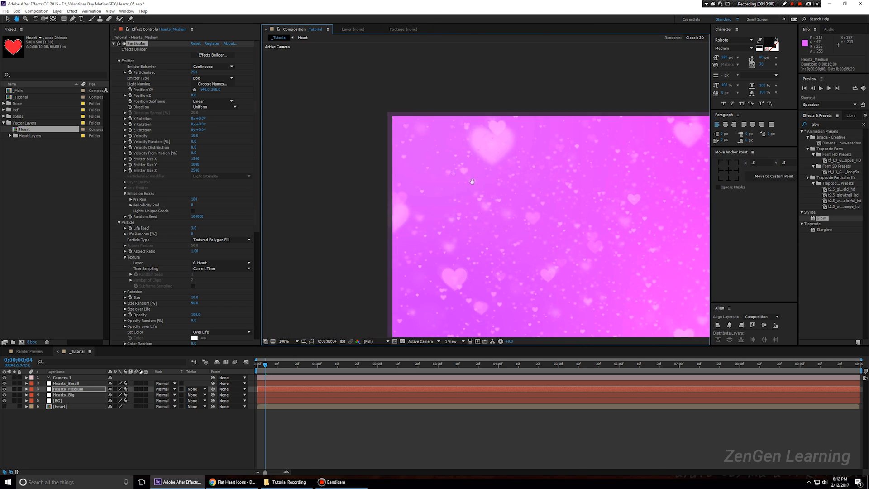
- Compare the heart density in the finished Render Preview composition with the _Tutorial composition
{"action": "key", "text": "v"}
{"action": "left_click", "coordinate": [30, 351]}
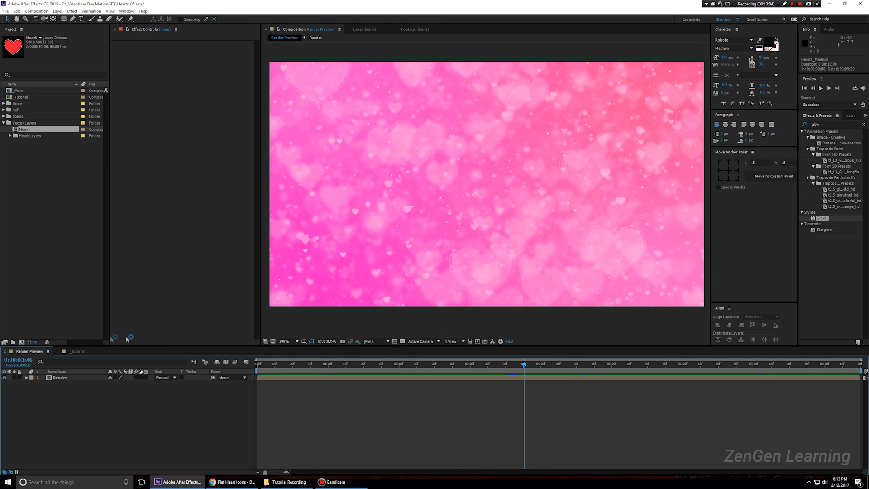
{"action": "left_click", "coordinate": [80, 351]}
{"action": "key", "text": "space"}
{"action": "left_click_drag", "start_coordinate": [489, 236], "coordinate": [495, 233]}
{"action": "left_click", "coordinate": [64, 394]}
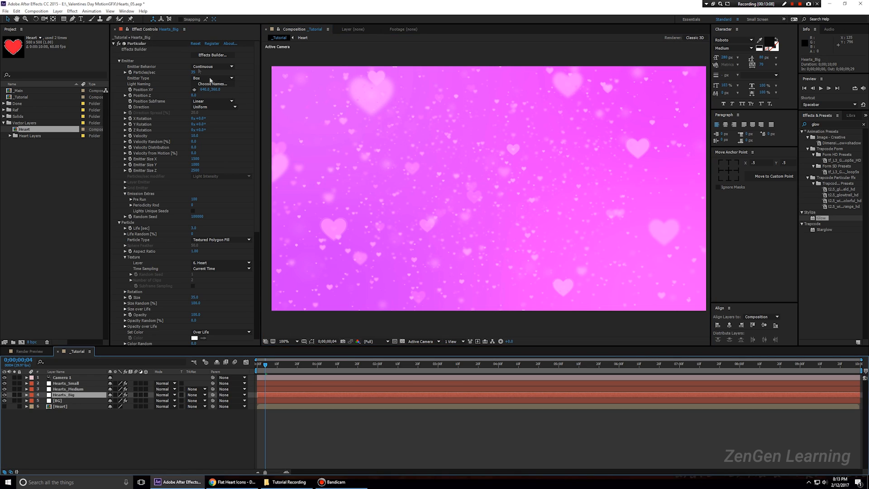
- Try a particle Size of 10 on the Hearts_Small layer and settle on 7
{"action": "left_click", "coordinate": [76, 384]}
{"action": "scroll", "coordinate": [223, 240], "scroll_direction": "down", "scroll_amount": 1}
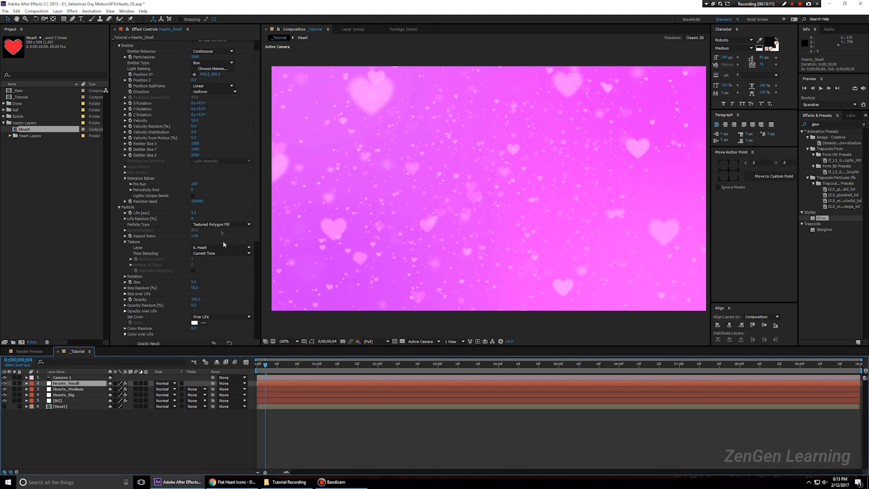
{"action": "left_click", "coordinate": [192, 283]}
{"action": "type", "text": "10"}
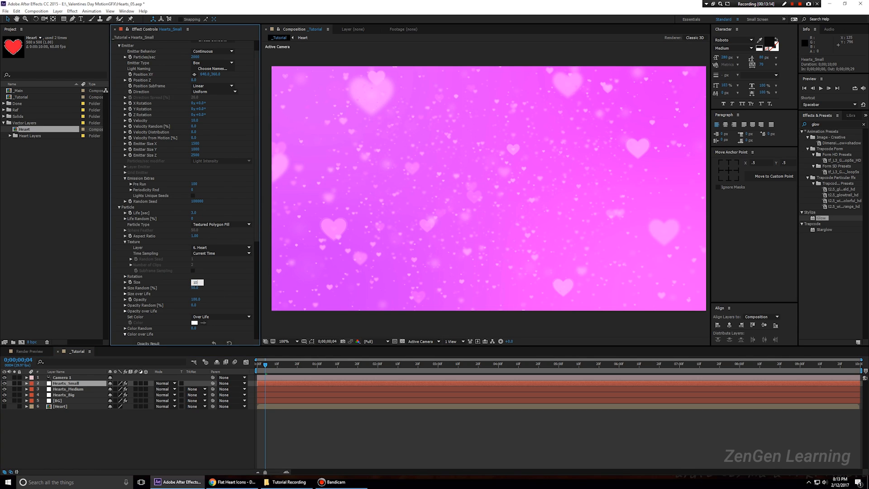
{"action": "key", "text": "Return"}
{"action": "type", "text": "7"}
{"action": "key", "text": "Return"}
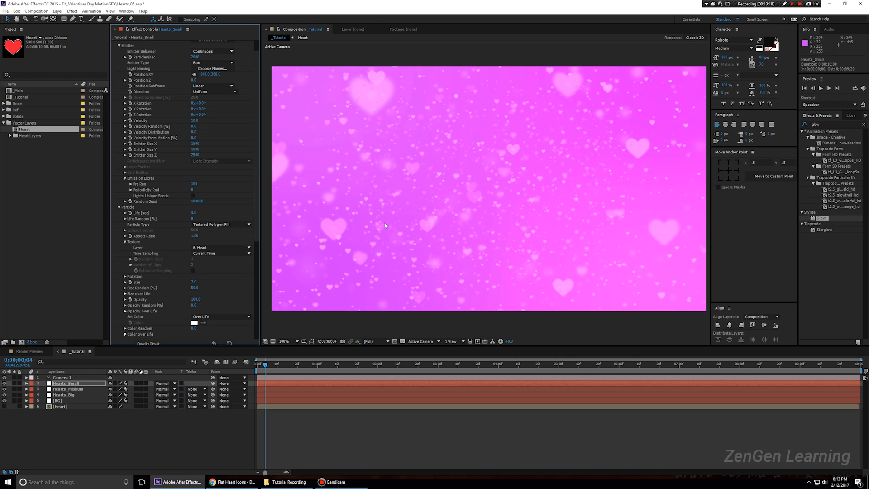
- Set Particles/sec to 50 on the Hearts_Big layer's Particular effect
{"action": "left_click", "coordinate": [64, 395]}
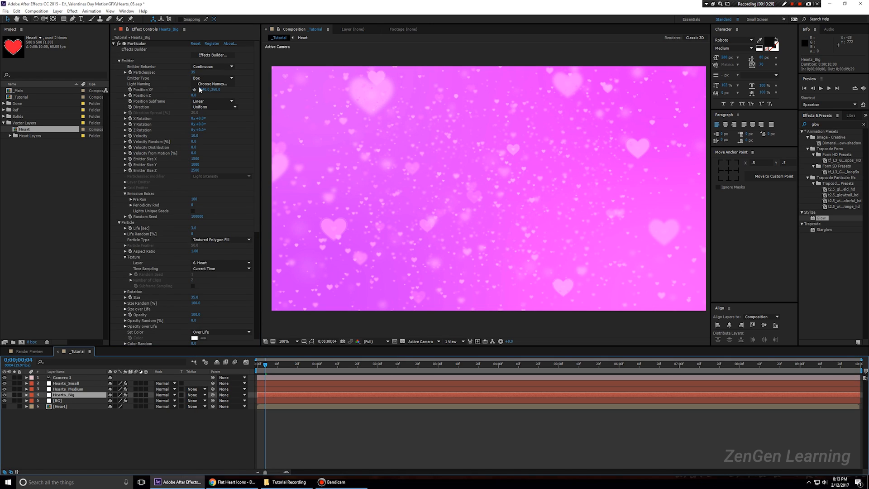
{"action": "left_click", "coordinate": [195, 72]}
{"action": "type", "text": "50"}
{"action": "key", "text": "Return"}
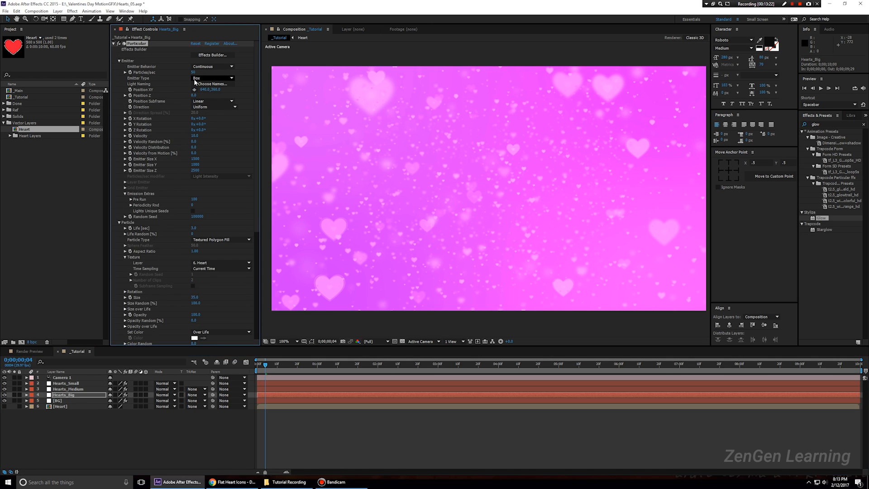
- Raise Particles/sec to 1250 on the Hearts_Medium layer's Particular effect
{"action": "left_click", "coordinate": [78, 389]}
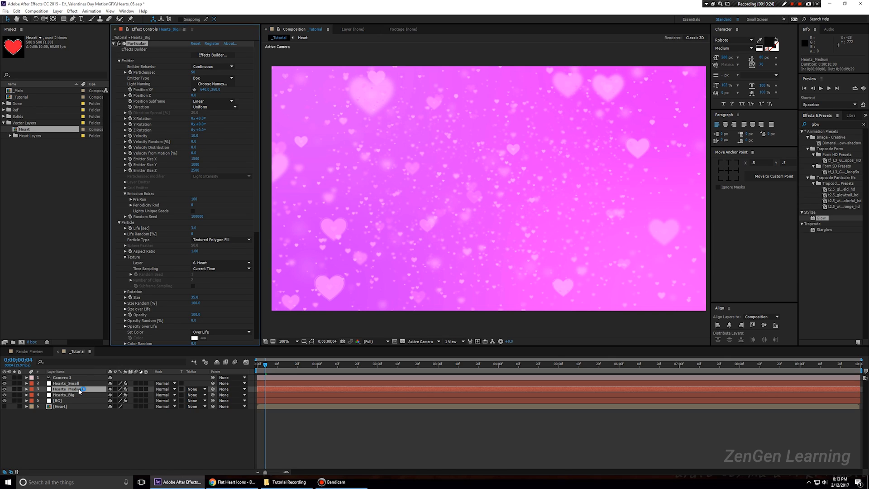
{"action": "left_click", "coordinate": [194, 73]}
{"action": "type", "text": "1250"}
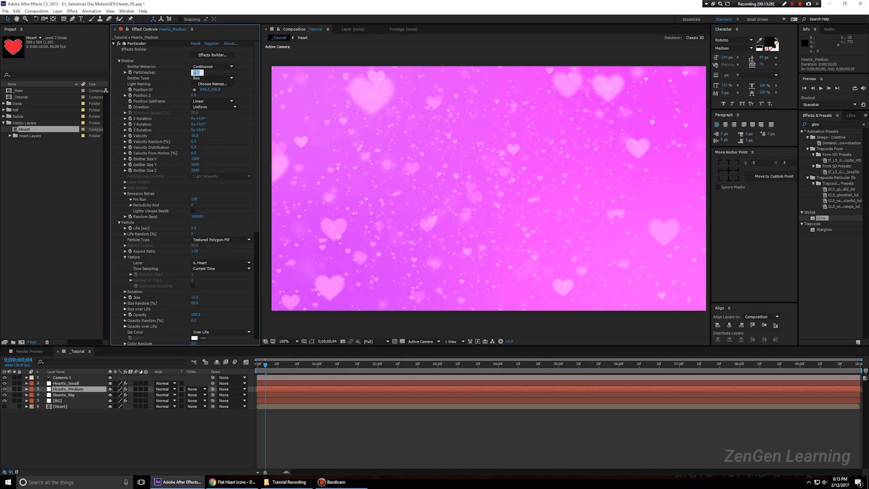
{"action": "key", "text": "Return"}
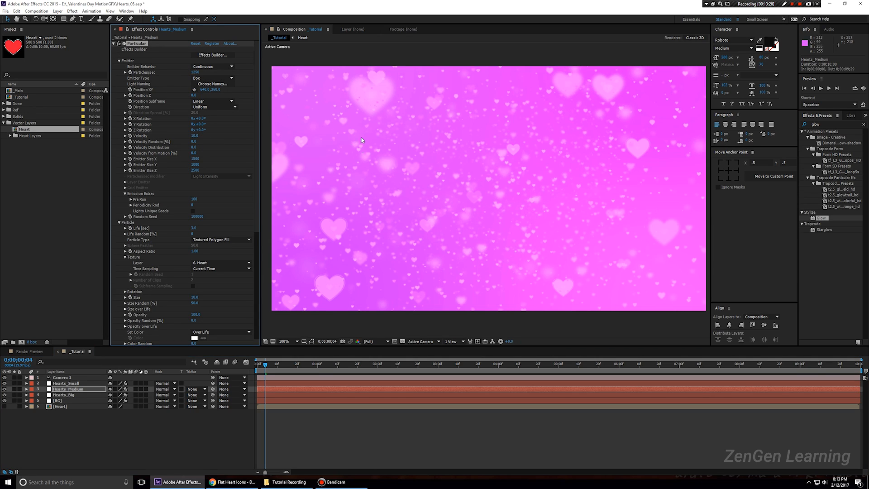
{"action": "left_click_drag", "start_coordinate": [529, 171], "coordinate": [526, 169]}
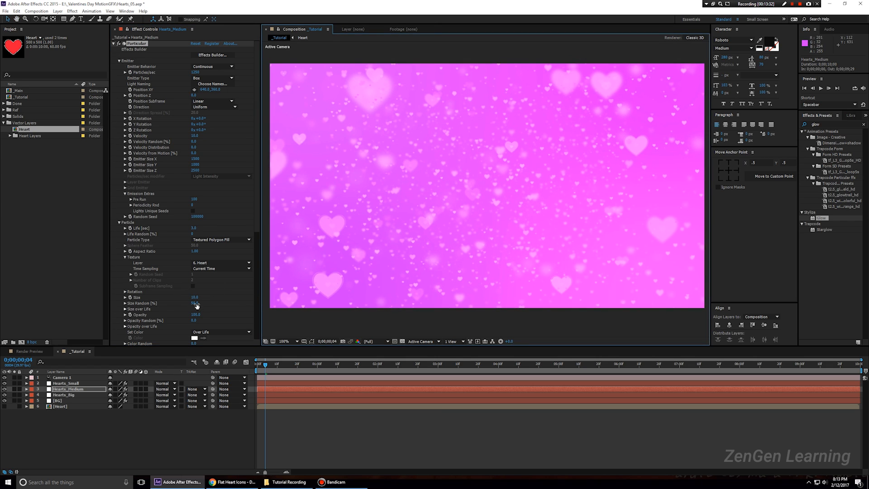
- Examine the tiny particles between the hearts in the Render Preview composition and return to _Tutorial
{"action": "left_click", "coordinate": [89, 414]}
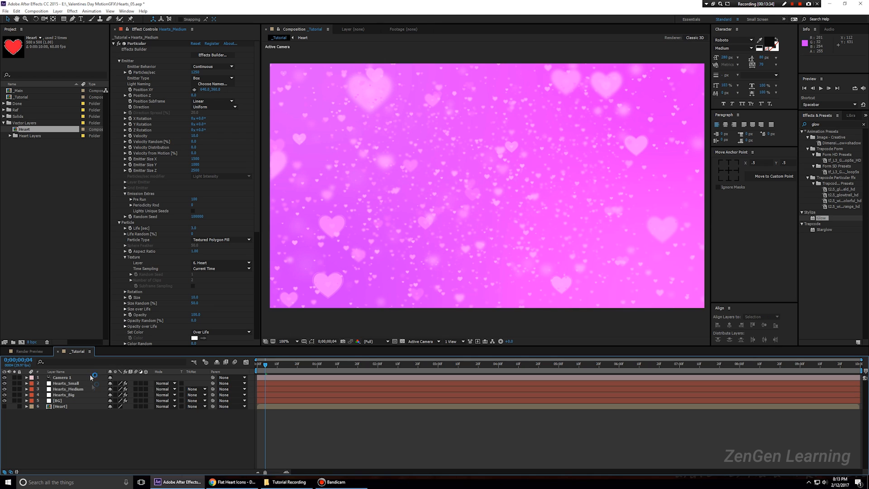
{"action": "scroll", "coordinate": [80, 351], "scroll_direction": "up", "scroll_amount": 1}
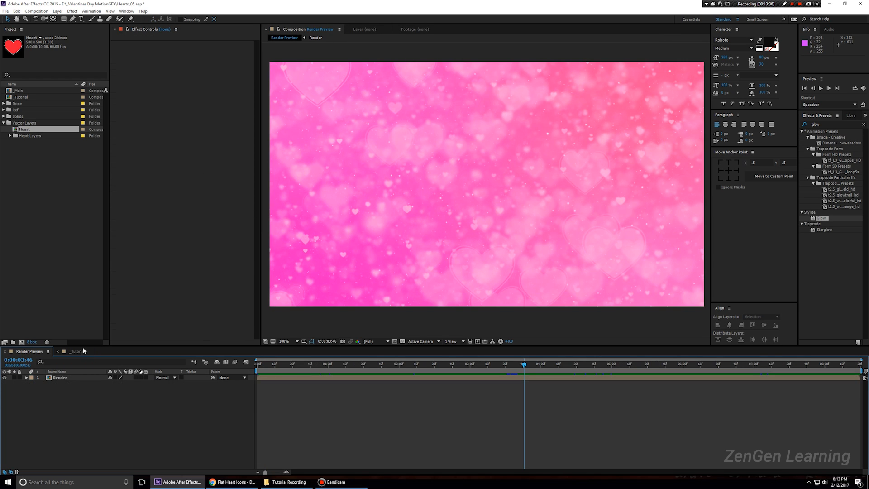
{"action": "scroll", "coordinate": [476, 194], "scroll_direction": "up", "scroll_amount": 4}
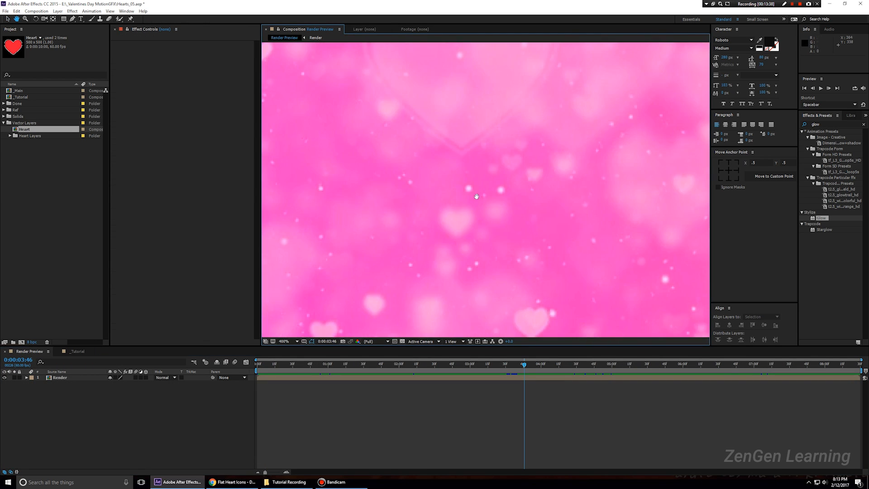
{"action": "left_click_drag", "start_coordinate": [476, 195], "coordinate": [480, 199]}
{"action": "scroll", "coordinate": [483, 200], "scroll_direction": "down", "scroll_amount": 4}
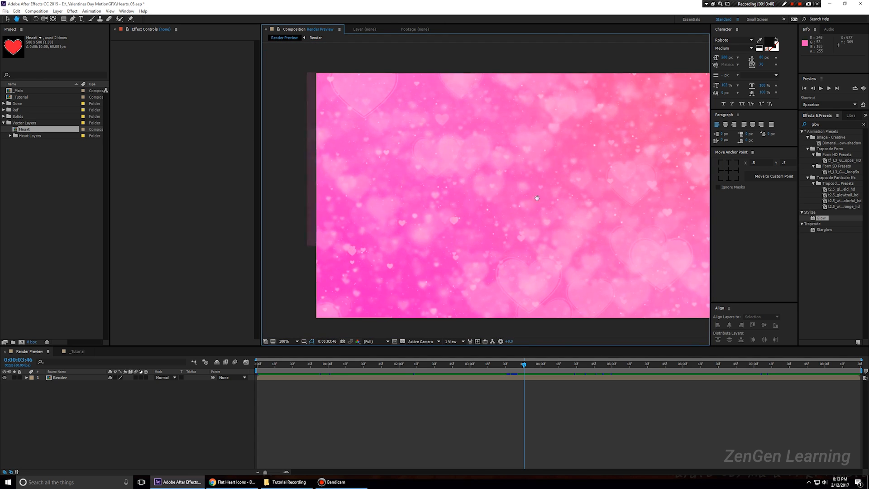
{"action": "left_click", "coordinate": [88, 353]}
{"action": "right_click", "coordinate": [67, 455]}
{"action": "left_click", "coordinate": [93, 431]}
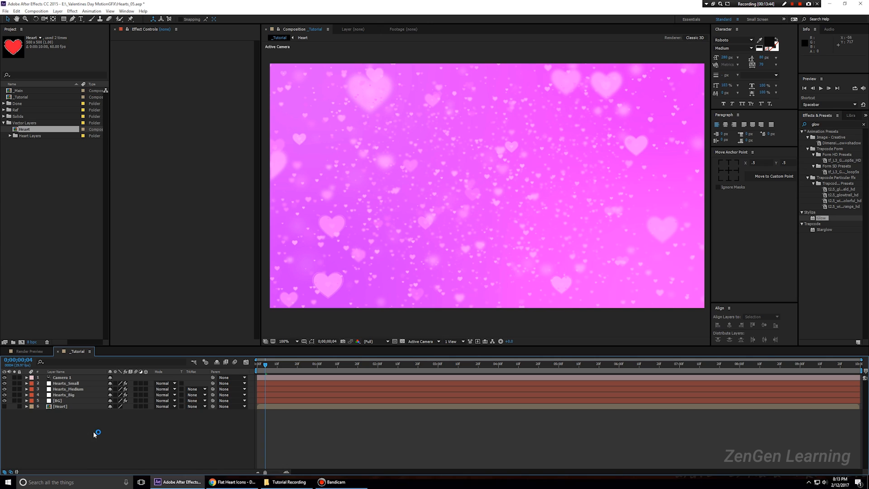
{"action": "type", "text": "Pix"}
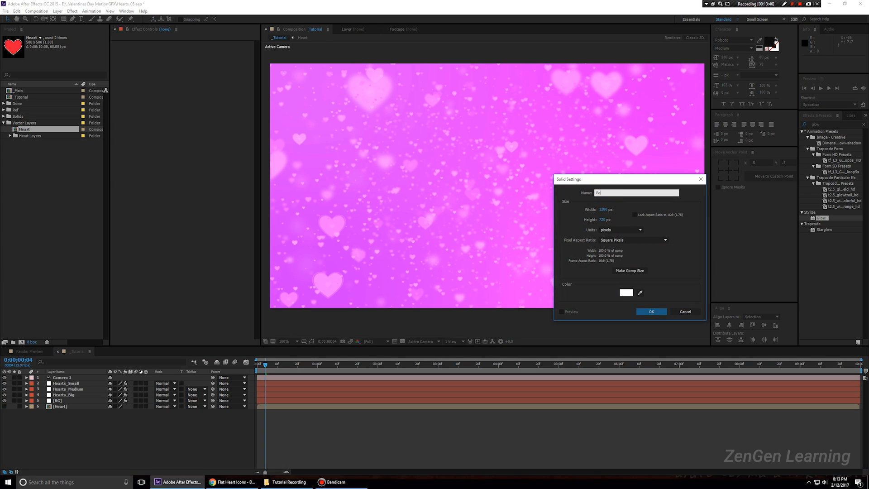
{"action": "type", "text": "ticular"}
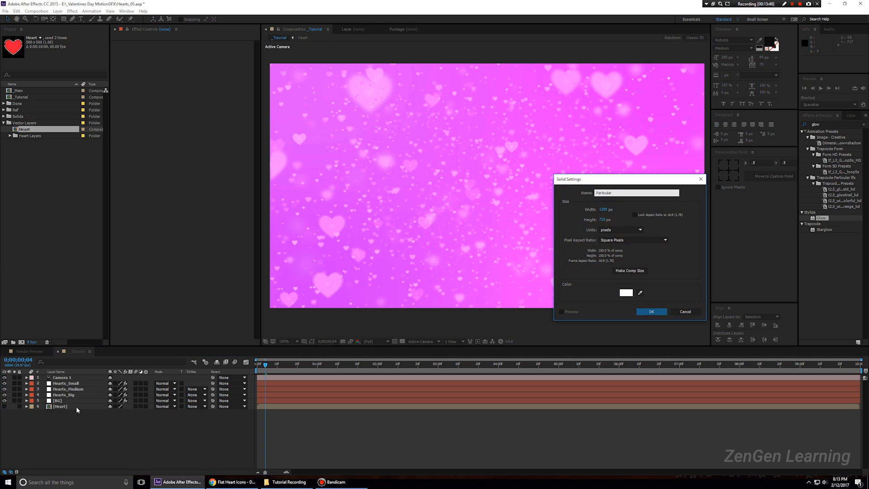
{"action": "key", "text": "Return"}
{"action": "left_click", "coordinate": [833, 124]}
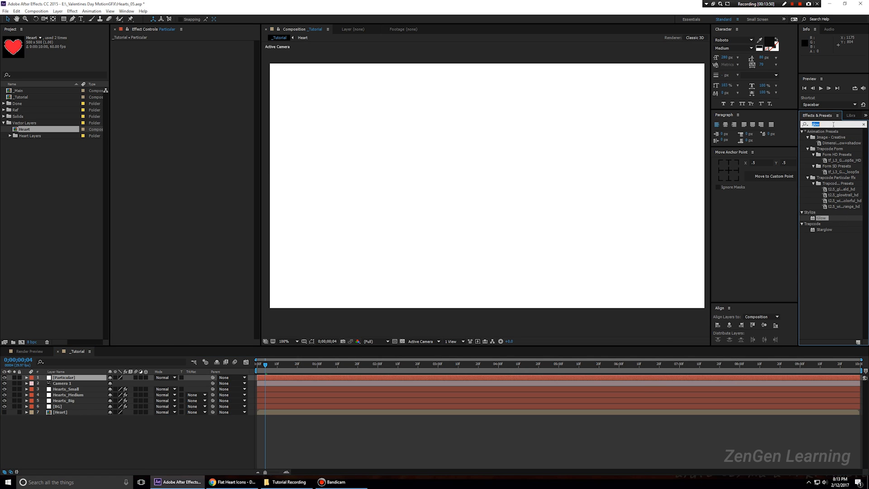
{"action": "type", "text": "part"}
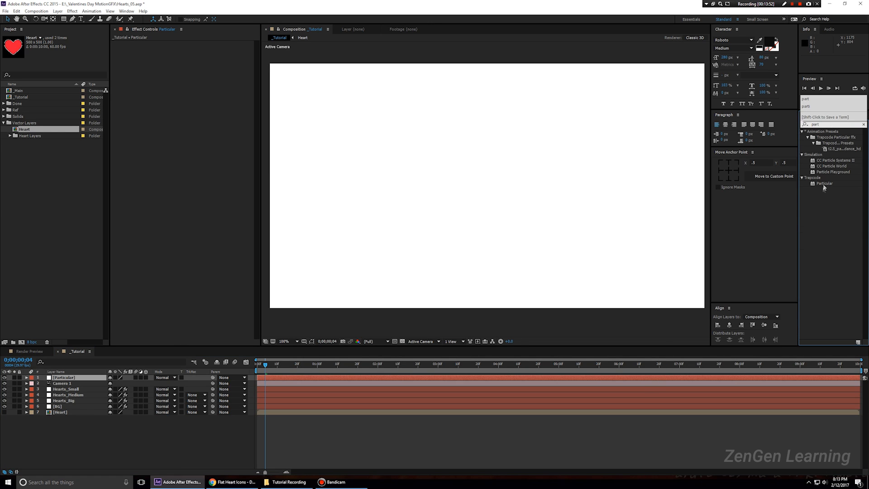
{"action": "double_click", "coordinate": [821, 183]}
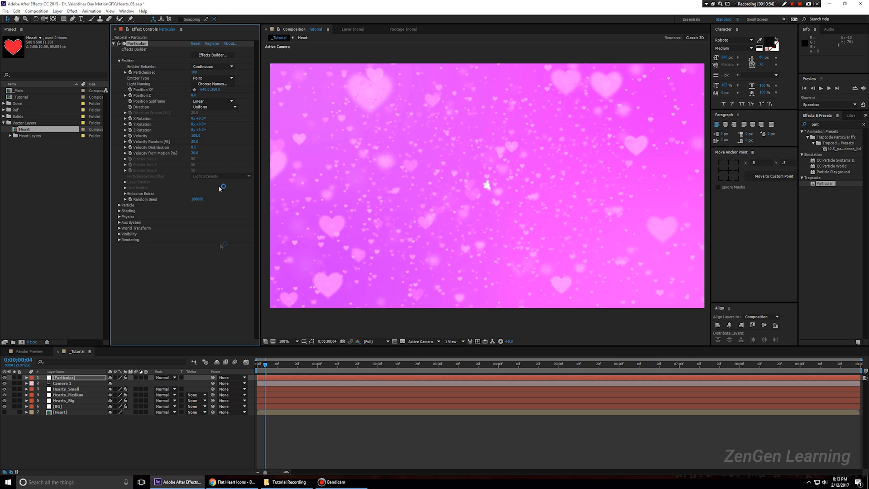
{"action": "left_click", "coordinate": [195, 73]}
{"action": "type", "text": "1"}
{"action": "key", "text": "Return"}
{"action": "key", "text": "Delete"}
{"action": "key", "text": "Delete"}
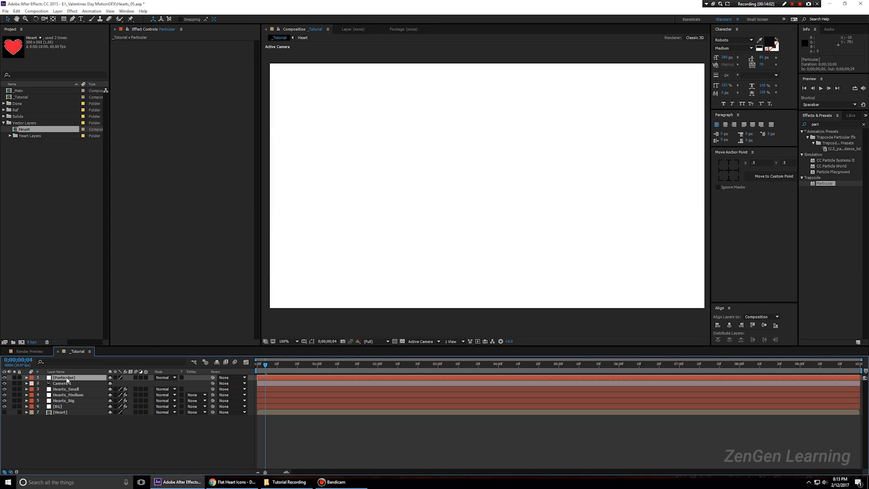
- Duplicate the Hearts_Small layer and rename the copy Dots_01
{"action": "left_click", "coordinate": [77, 384]}
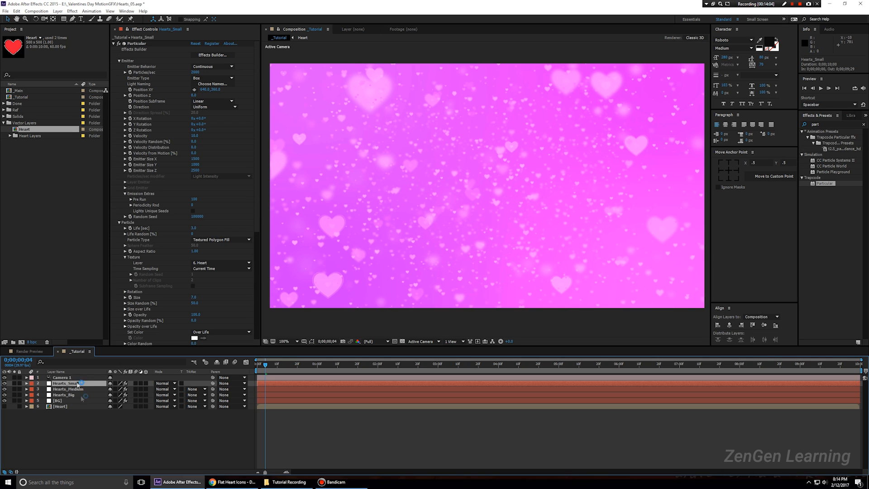
{"action": "key", "text": "ctrl+d"}
{"action": "right_click", "coordinate": [67, 384]}
{"action": "left_click", "coordinate": [75, 380]}
{"action": "type", "text": "D"}
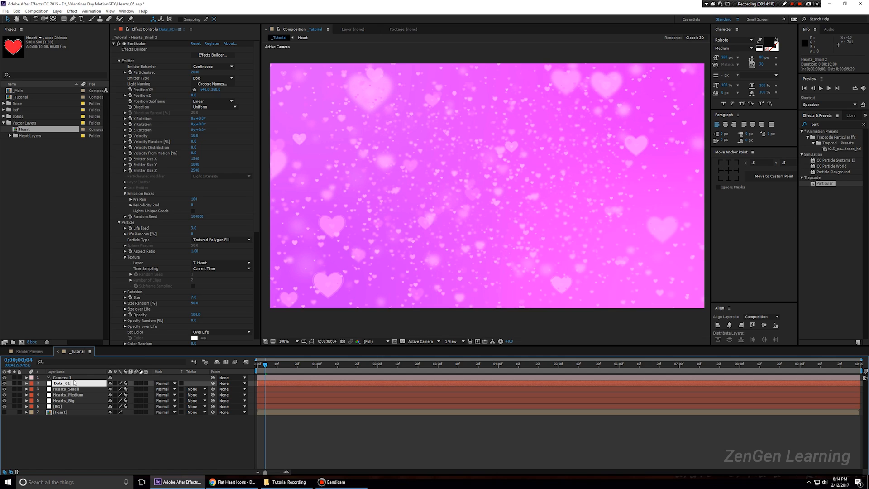
{"action": "type", "text": "ots_01"}
{"action": "key", "text": "Return"}
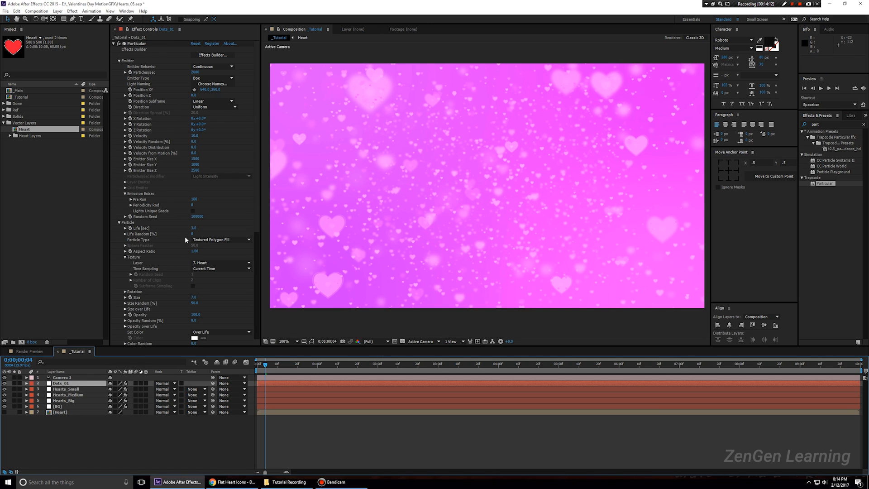
- Change the Dots_01 Particle Type to Sphere and its Set Color option to At Start
{"action": "scroll", "coordinate": [184, 240], "scroll_direction": "down", "scroll_amount": 3}
{"action": "left_click", "coordinate": [222, 194]}
{"action": "left_click", "coordinate": [203, 199]}
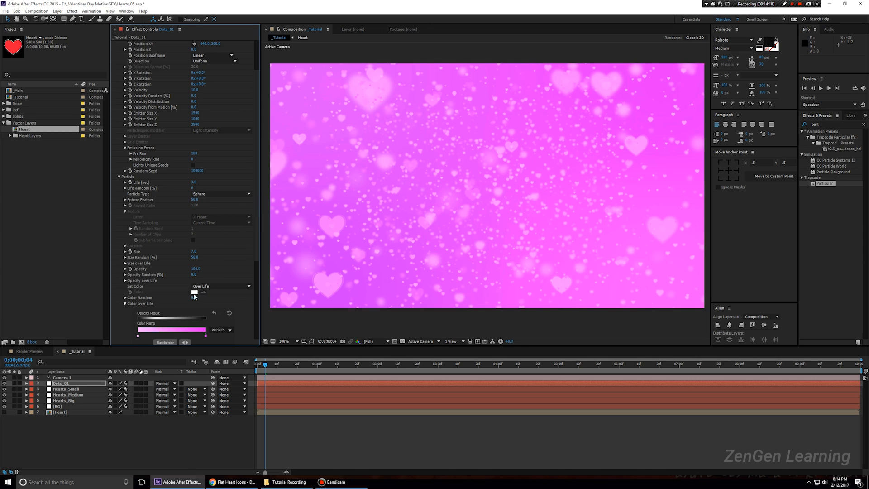
{"action": "left_click", "coordinate": [222, 287]}
{"action": "left_click", "coordinate": [203, 294]}
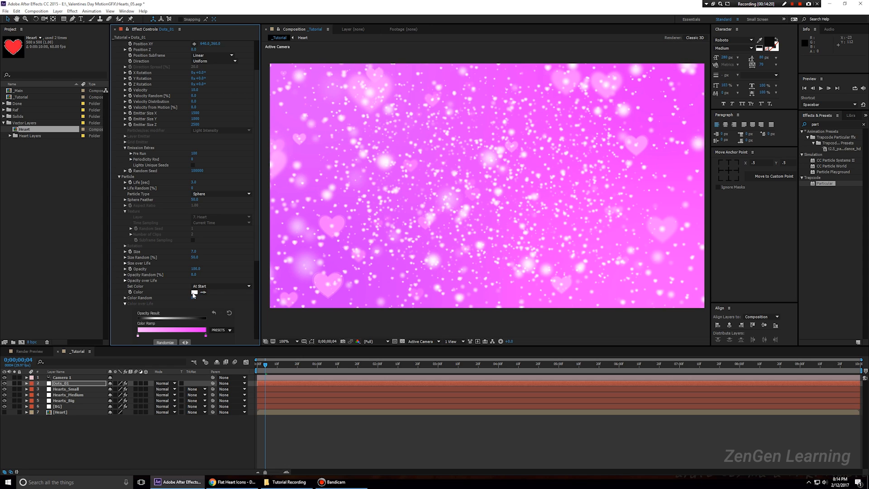
- Reduce the Dots_01 particle Size to 2 and check the dots among the hearts
{"action": "scroll", "coordinate": [186, 177], "scroll_direction": "up", "scroll_amount": 3}
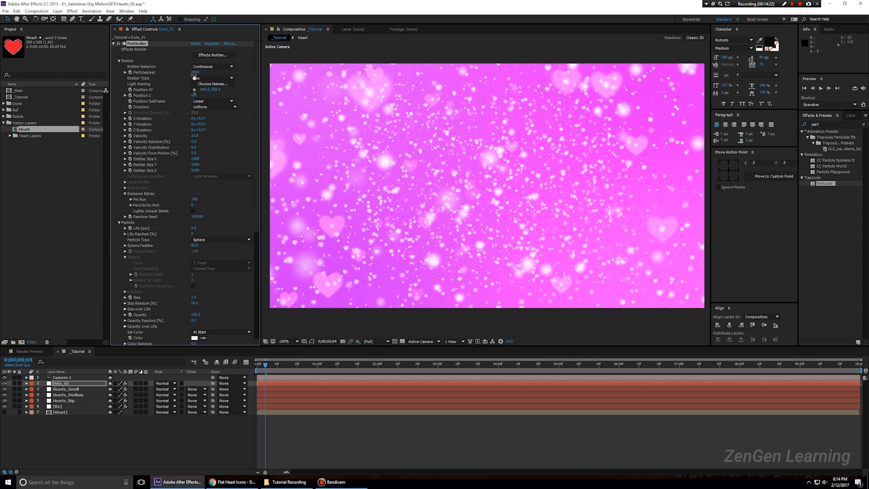
{"action": "left_click", "coordinate": [194, 297]}
{"action": "type", "text": "3"}
{"action": "key", "text": "Return"}
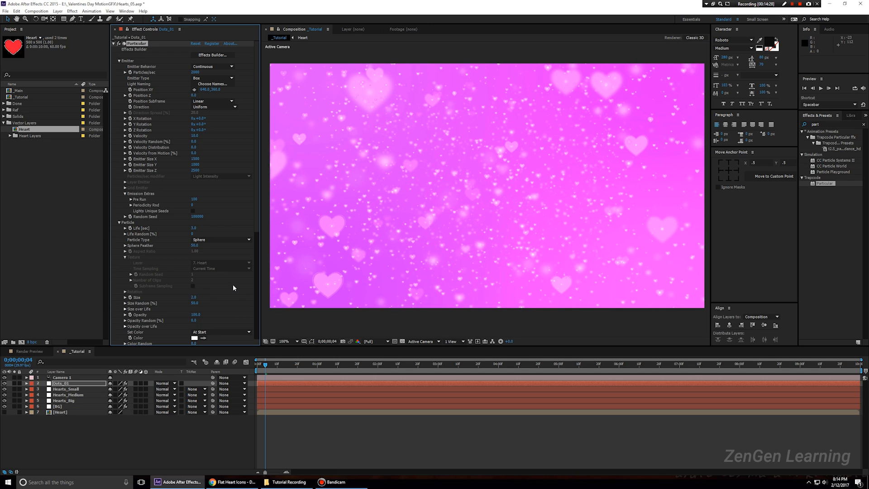
{"action": "scroll", "coordinate": [452, 160], "scroll_direction": "up", "scroll_amount": 2}
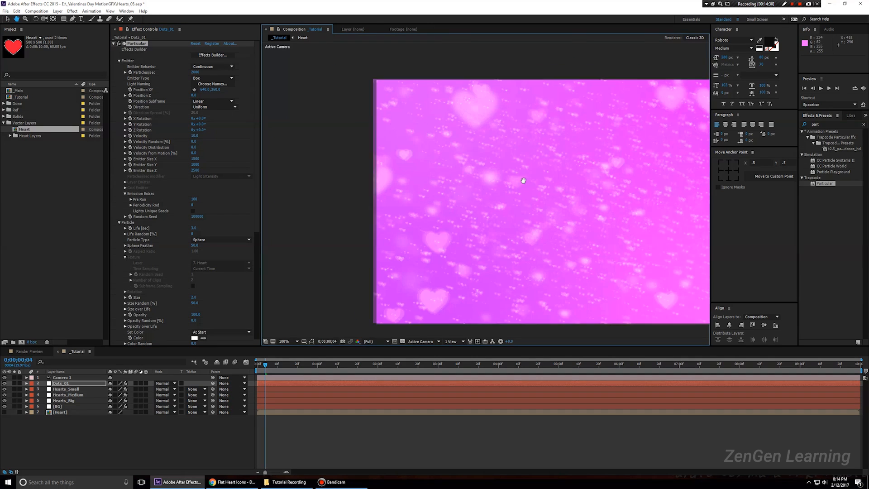
{"action": "scroll", "coordinate": [448, 165], "scroll_direction": "down", "scroll_amount": 2}
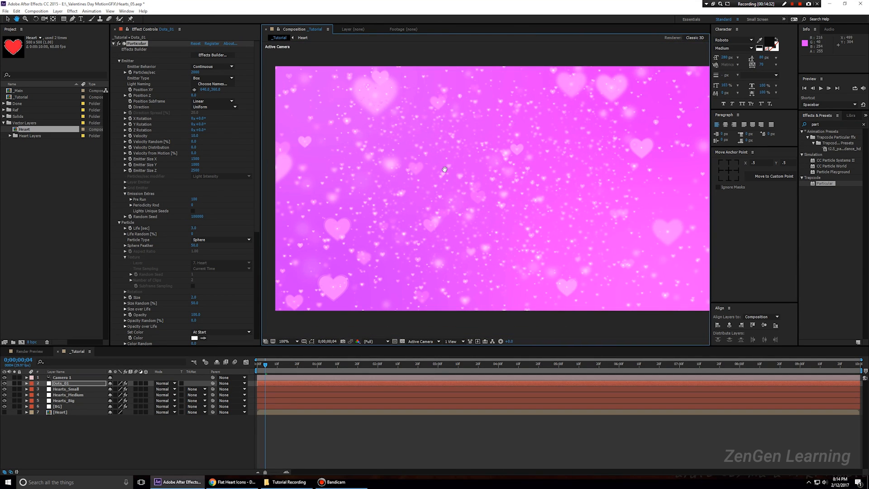
{"action": "scroll", "coordinate": [455, 170], "scroll_direction": "up", "scroll_amount": 2}
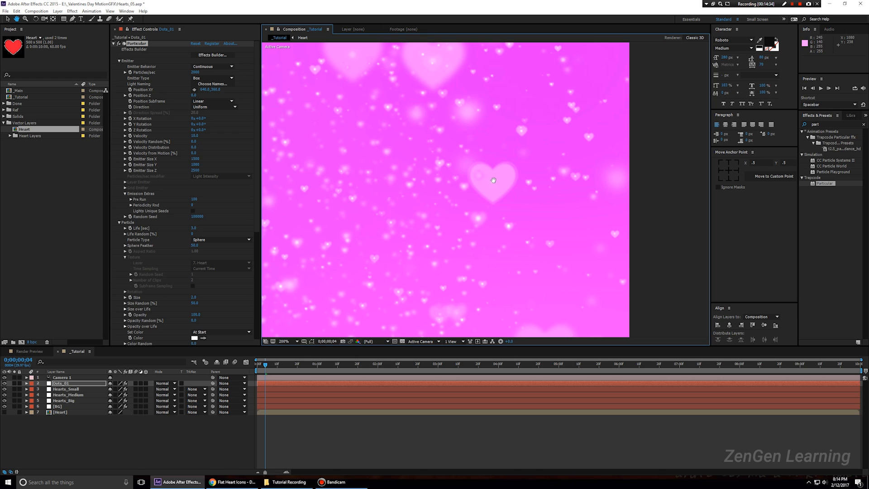
- Lower the Dots_01 emitter's Position Z to a negative value to bring the dots closer to the camera
{"action": "scroll", "coordinate": [490, 182], "scroll_direction": "down", "scroll_amount": 2}
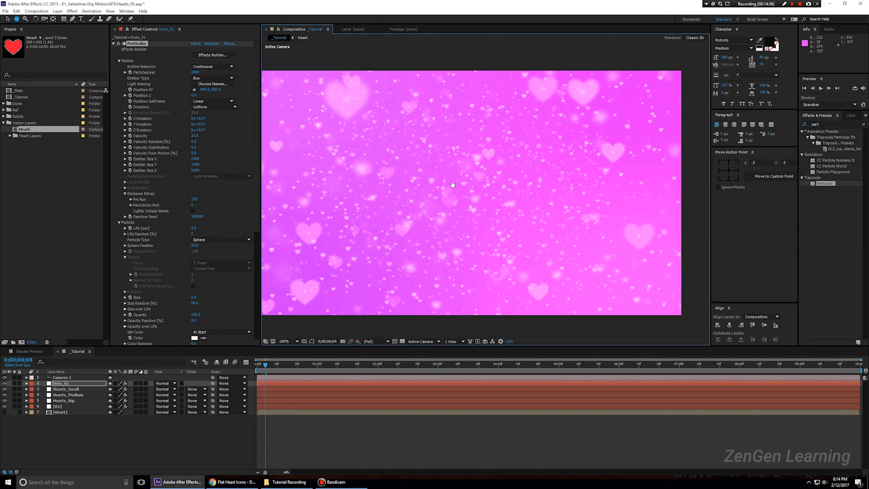
{"action": "left_click_drag", "start_coordinate": [468, 182], "coordinate": [477, 182]}
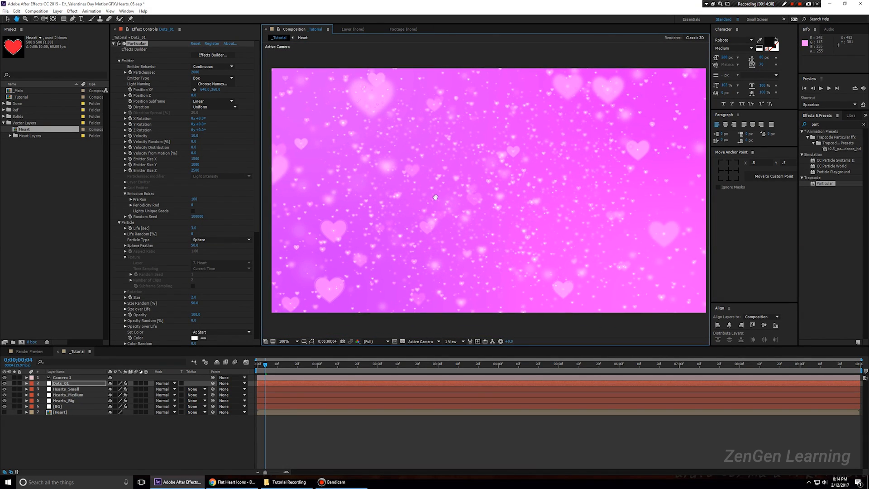
{"action": "key", "text": "v"}
{"action": "left_click", "coordinate": [142, 98]}
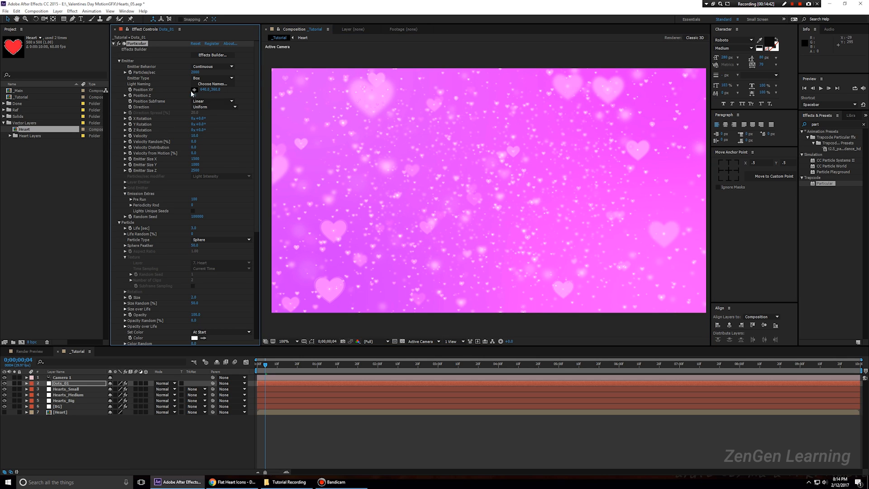
{"action": "left_click_drag", "start_coordinate": [189, 97], "coordinate": [181, 101]}
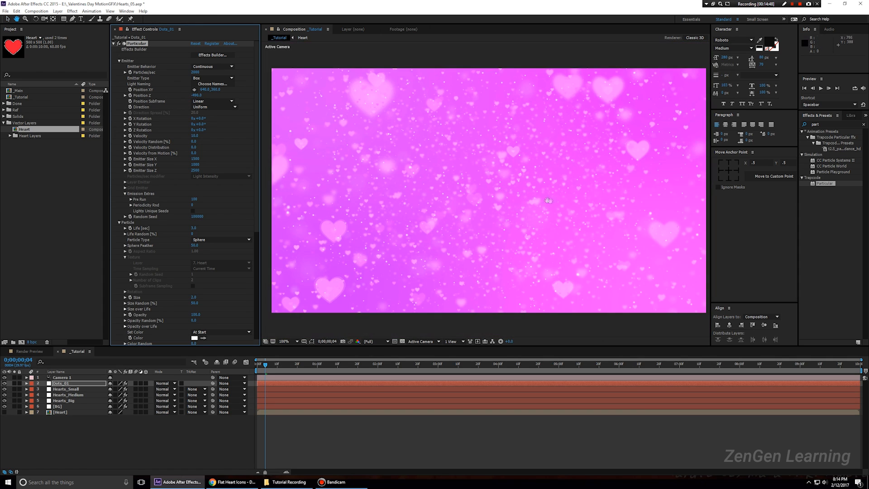
- Raise the Dots_01 Particles/sec to 5000 and, after trying a particle Size of 1, settle on 1.5
{"action": "key", "text": "v"}
{"action": "left_click", "coordinate": [193, 298]}
{"action": "type", "text": "1"}
{"action": "key", "text": "Return"}
{"action": "left_click", "coordinate": [196, 72]}
{"action": "type", "text": "5000"}
{"action": "key", "text": "Return"}
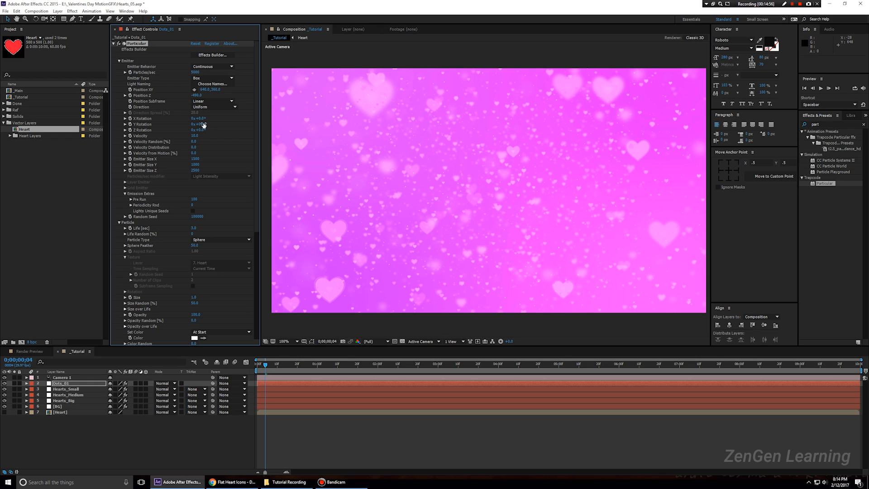
{"action": "left_click", "coordinate": [194, 299]}
{"action": "type", "text": "1.5"}
- Preview the _Tutorial hearts and dots animation from the first frame
{"action": "left_click_drag", "start_coordinate": [264, 365], "coordinate": [221, 368]}
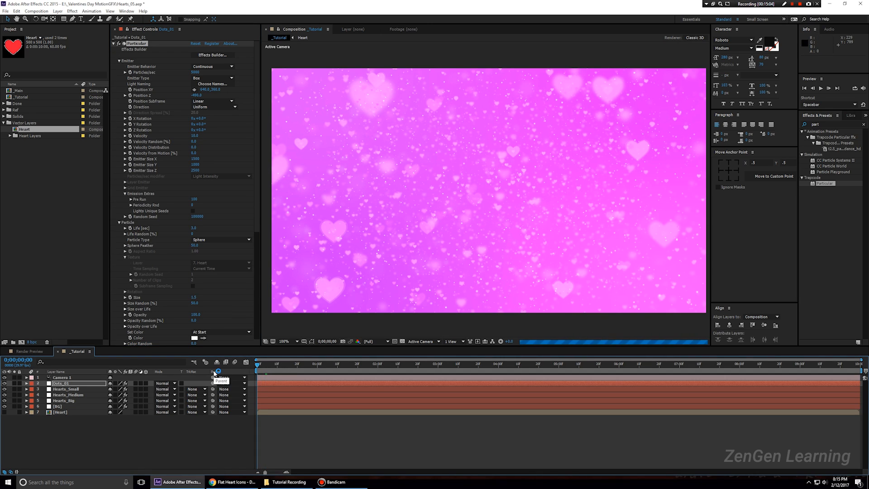
{"action": "key", "text": "space"}
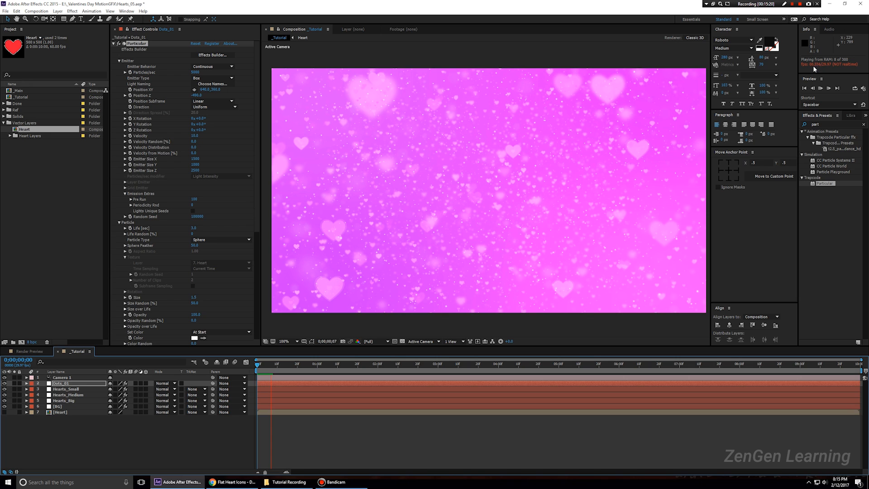
{"action": "key", "text": "space"}
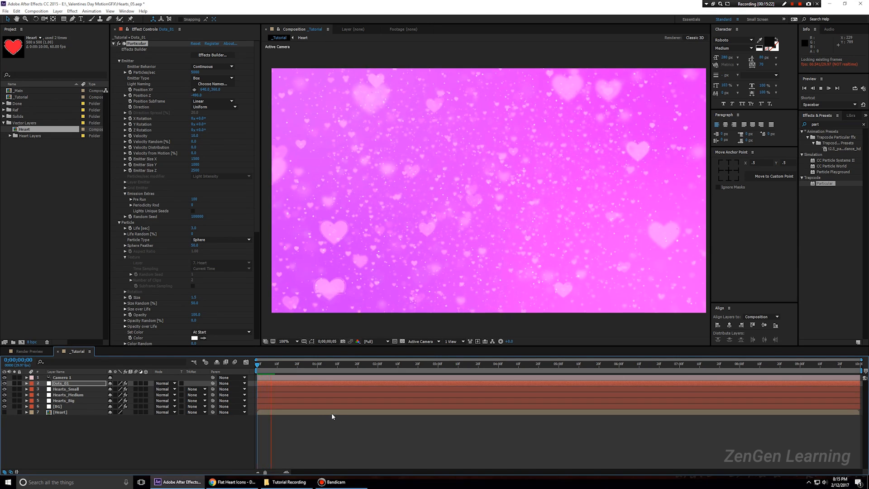
{"action": "key", "text": "space"}
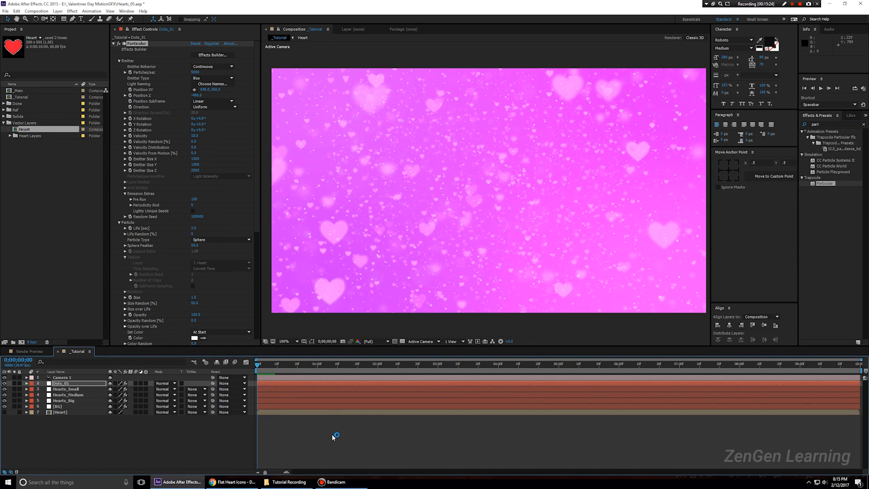
{"action": "key", "text": "space"}
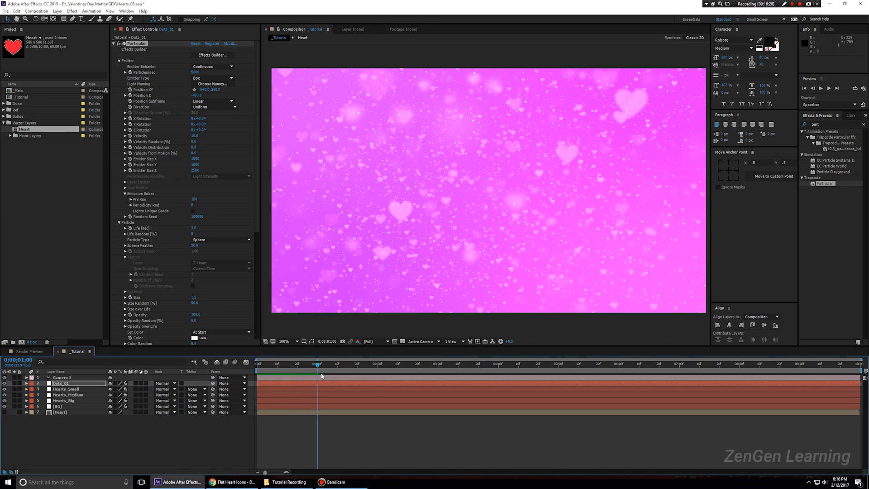
- End the work area at about one second and preview the shortened _Tutorial range
{"action": "key", "text": "space"}
{"action": "left_click", "coordinate": [316, 368]}
{"action": "key", "text": "space"}
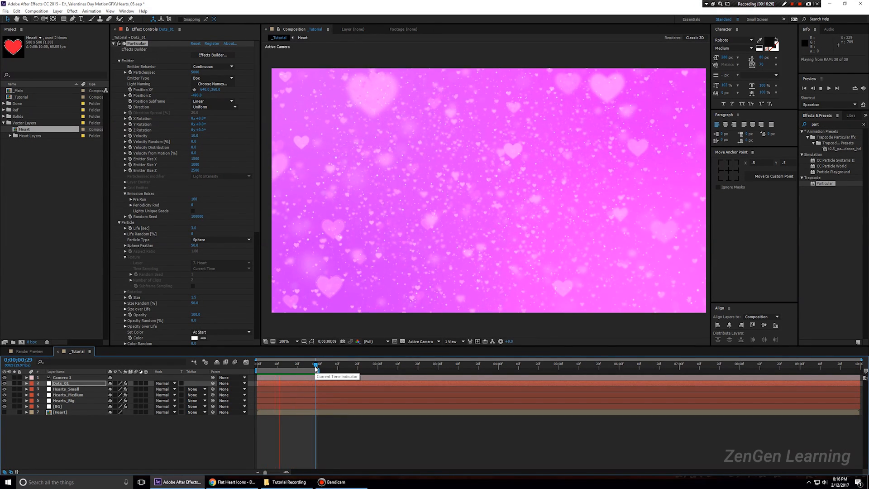
{"action": "key", "text": "space"}
{"action": "left_click", "coordinate": [184, 432]}
{"action": "key", "text": "ctrl+y"}
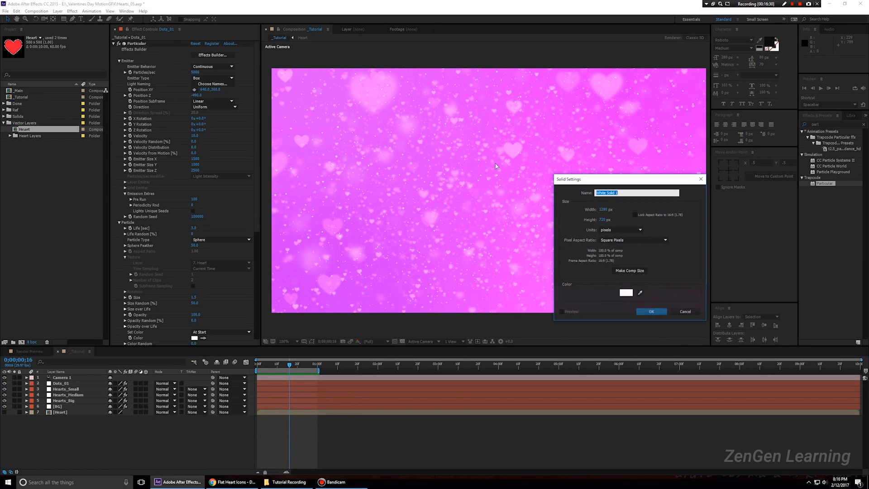
{"action": "left_click", "coordinate": [685, 311]}
- Add a text layer containing a first name over the hearts background in _Tutorial
{"action": "left_click", "coordinate": [81, 19]}
{"action": "left_click", "coordinate": [450, 209]}
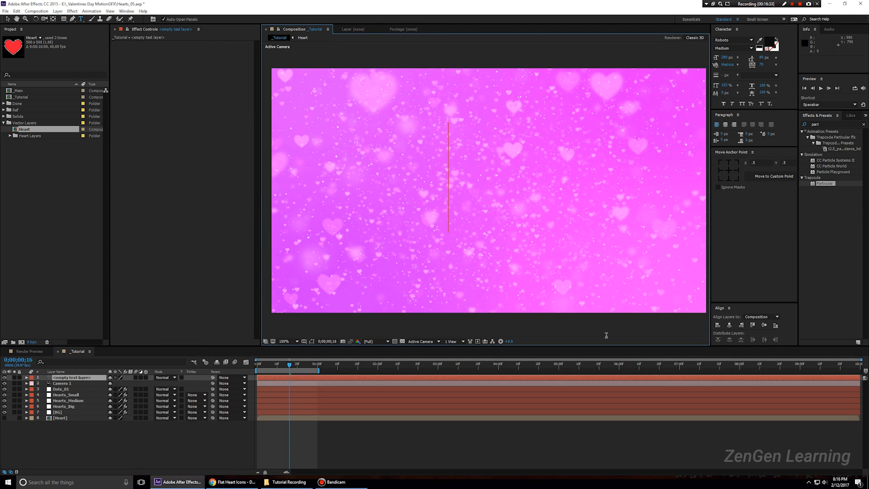
{"action": "type", "text": "Je"}
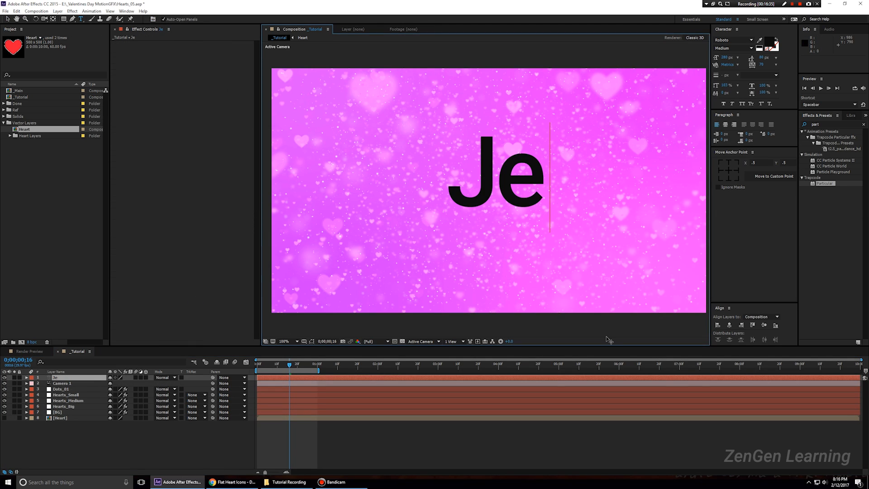
{"action": "type", "text": "m"}
{"action": "key", "text": "BackSpace"}
{"action": "type", "text": "nny"}
{"action": "key", "text": "ctrl+a"}
{"action": "key", "text": "Escape"}
{"action": "key", "text": "v"}
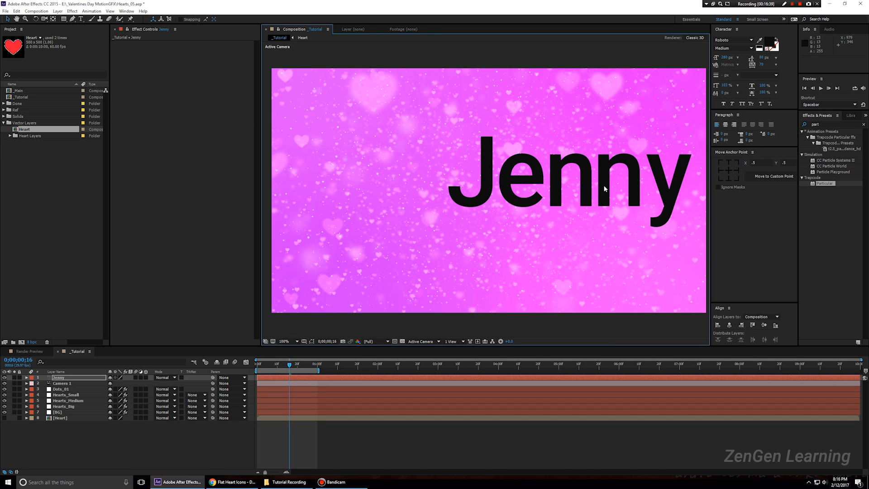
- Move the name text to the middle of the composition and set its fill color to white, FFFFFF
{"action": "left_click_drag", "start_coordinate": [599, 191], "coordinate": [494, 194]}
{"action": "left_click", "coordinate": [759, 41]}
{"action": "left_click", "coordinate": [760, 63]}
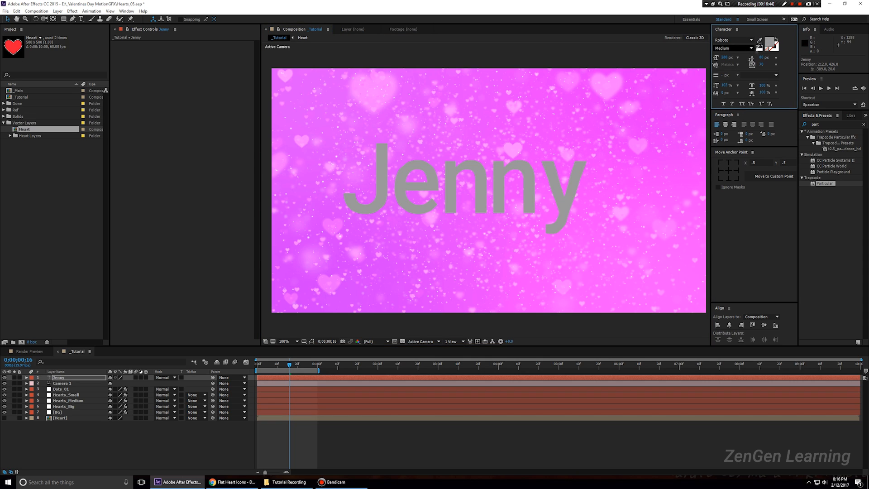
{"action": "left_click", "coordinate": [768, 42]}
{"action": "type", "text": "ffffff"}
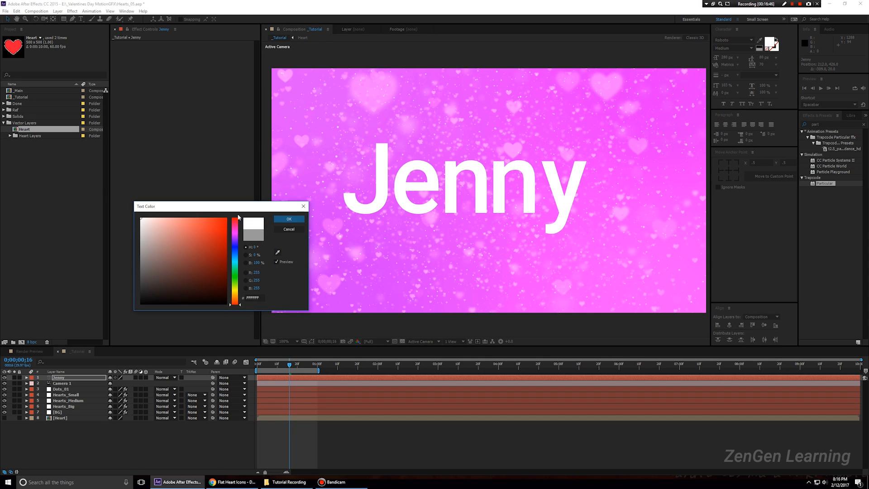
{"action": "left_click", "coordinate": [288, 219]}
- Change the name text's font to ALS Script and scale it down near the middle of the frame
{"action": "left_click", "coordinate": [739, 42]}
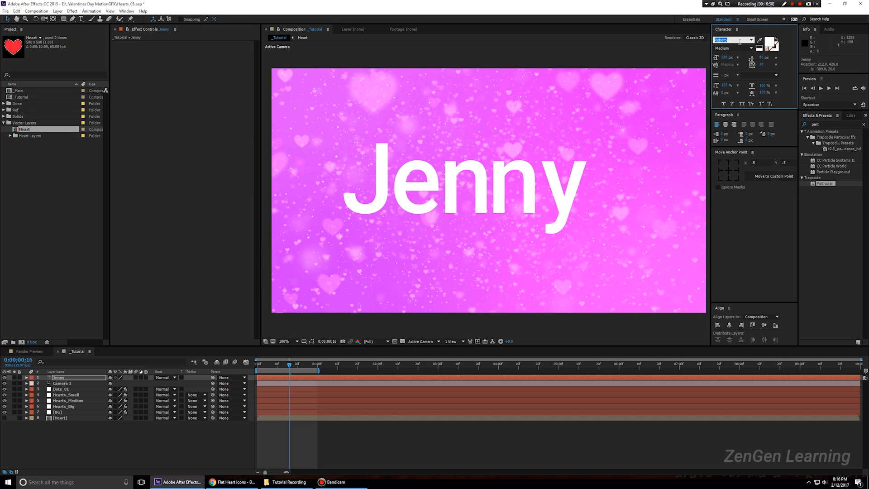
{"action": "type", "text": "ALS Script"}
{"action": "key", "text": "Return"}
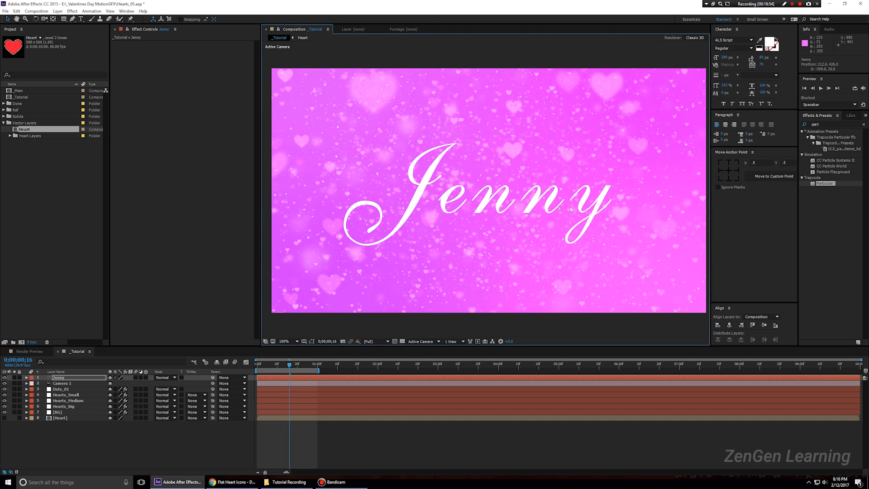
{"action": "left_click_drag", "start_coordinate": [611, 140], "coordinate": [526, 191]}
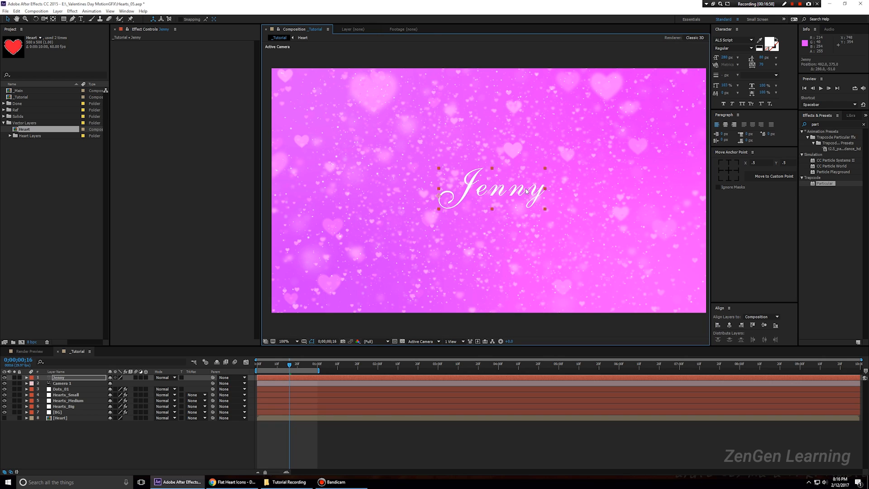
- Tighten the tracking of the whole name text to -50 and reposition it near the composition's center
{"action": "double_click", "coordinate": [526, 190]}
{"action": "key", "text": "alt+Left"}
{"action": "key", "text": "alt+Left"}
{"action": "key", "text": "alt+Left"}
{"action": "key", "text": "alt+Left"}
{"action": "key", "text": "alt+Left"}
{"action": "key", "text": "alt+Left"}
{"action": "key", "text": "alt+Left"}
{"action": "key", "text": "alt+Left"}
{"action": "key", "text": "alt+Left"}
{"action": "key", "text": "alt+Left"}
{"action": "key", "text": "alt+Left"}
{"action": "key", "text": "alt+Left"}
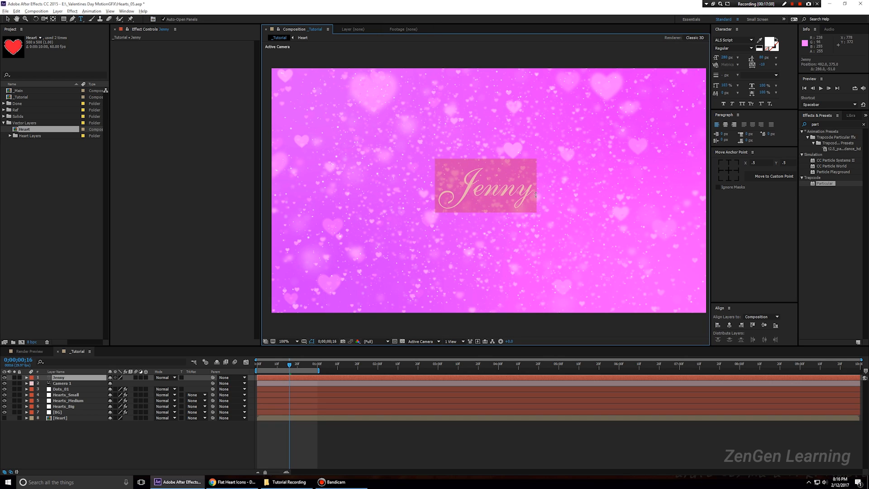
{"action": "key", "text": "KP_Enter"}
{"action": "key", "text": "v"}
{"action": "left_click_drag", "start_coordinate": [503, 191], "coordinate": [489, 197]}
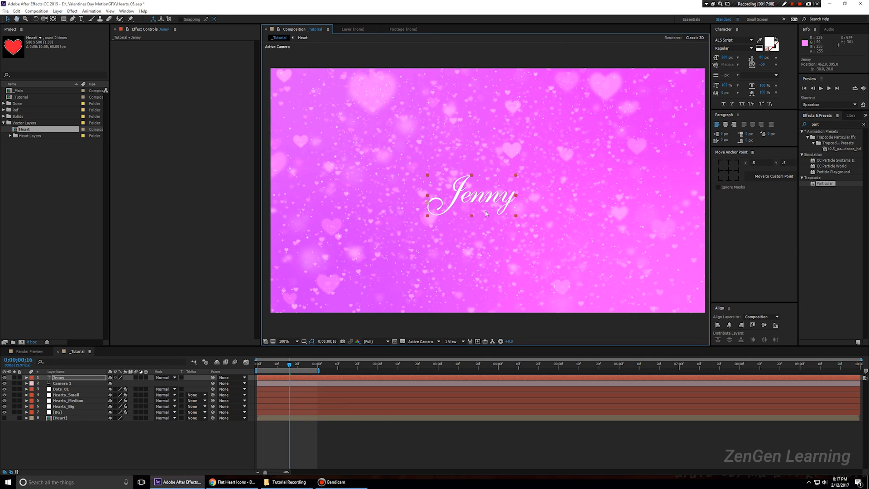
- Preview the name text over the floating hearts from the first frame
{"action": "key", "text": "Home"}
{"action": "key", "text": "space"}
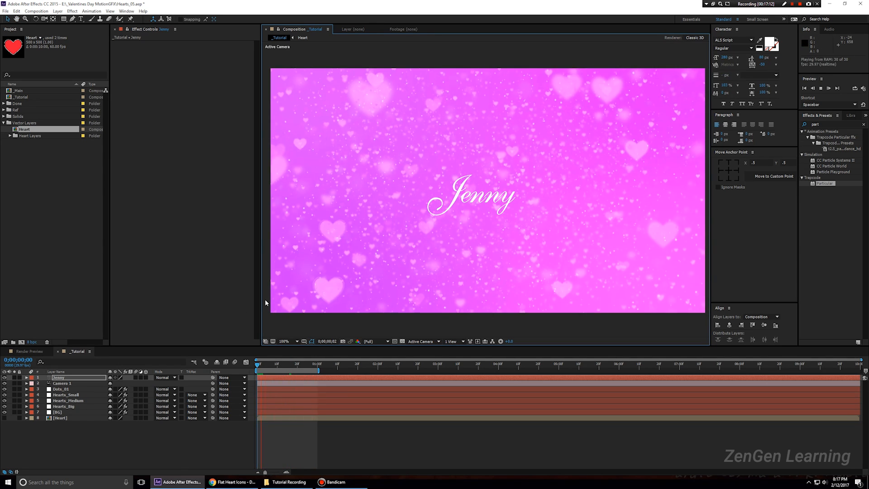
{"action": "key", "text": "space"}
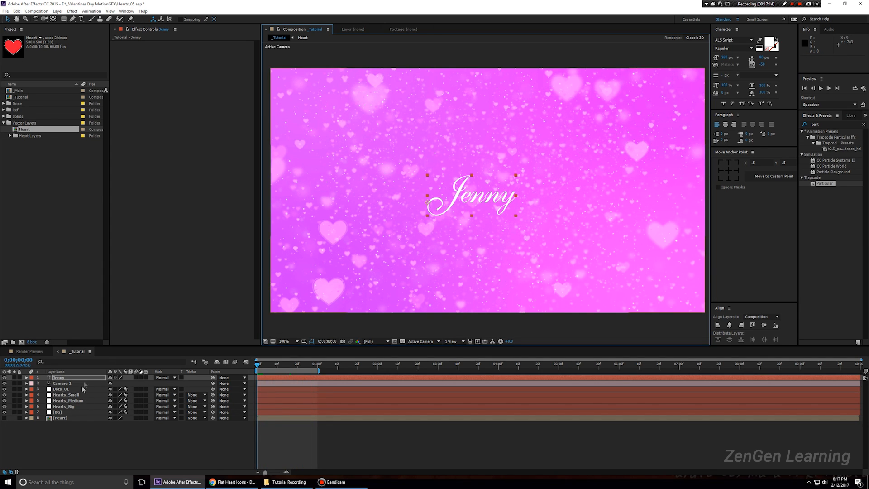
- Play the Render Preview composition to compare its hearts and dots with the tutorial version
{"action": "left_click", "coordinate": [30, 351]}
{"action": "key", "text": "space"}
{"action": "key", "text": "space"}
{"action": "left_click_drag", "start_coordinate": [543, 237], "coordinate": [527, 231]}
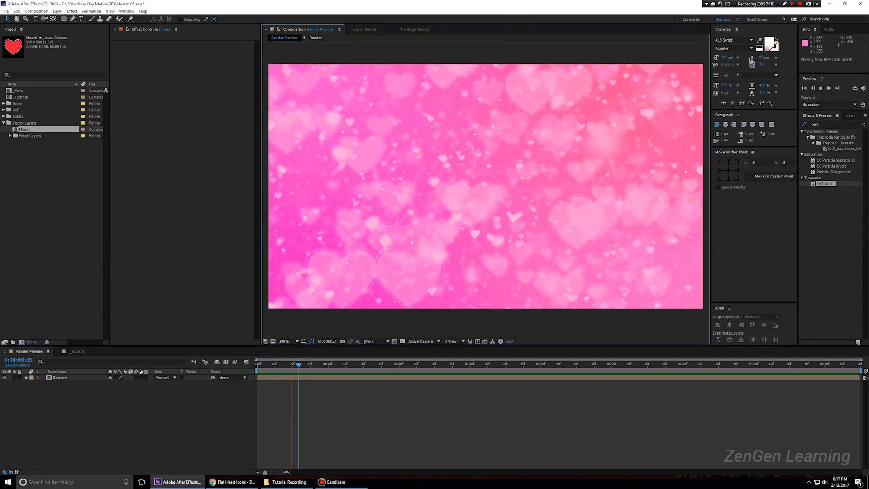
{"action": "key", "text": "space"}
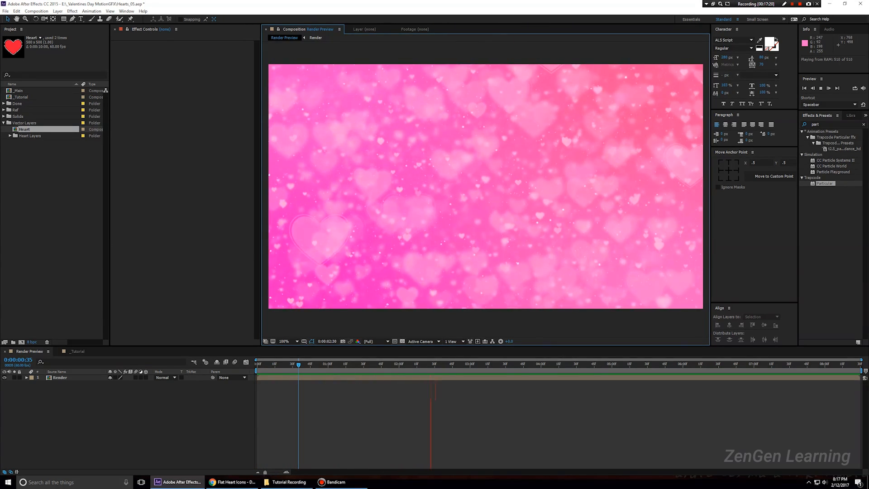